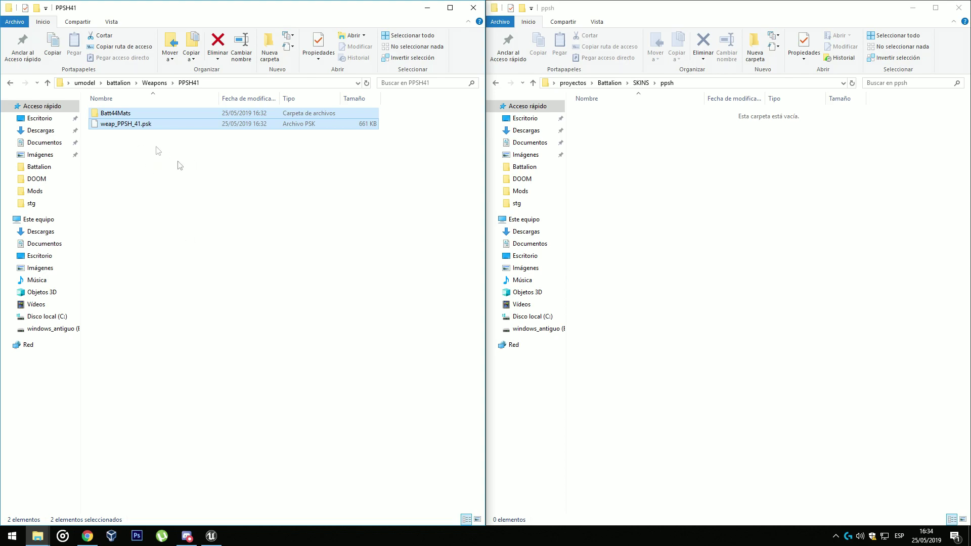
Switch to Steam, search the store for "blender" and look over the free Blender software page.
{"action": "left_click", "coordinate": [155, 164]}
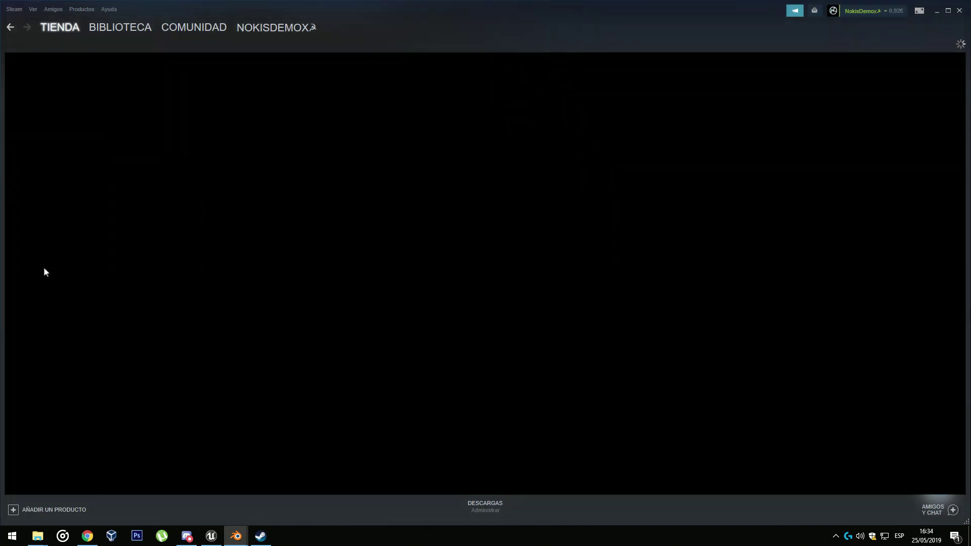
{"action": "mouse_move", "coordinate": [100, 28]}
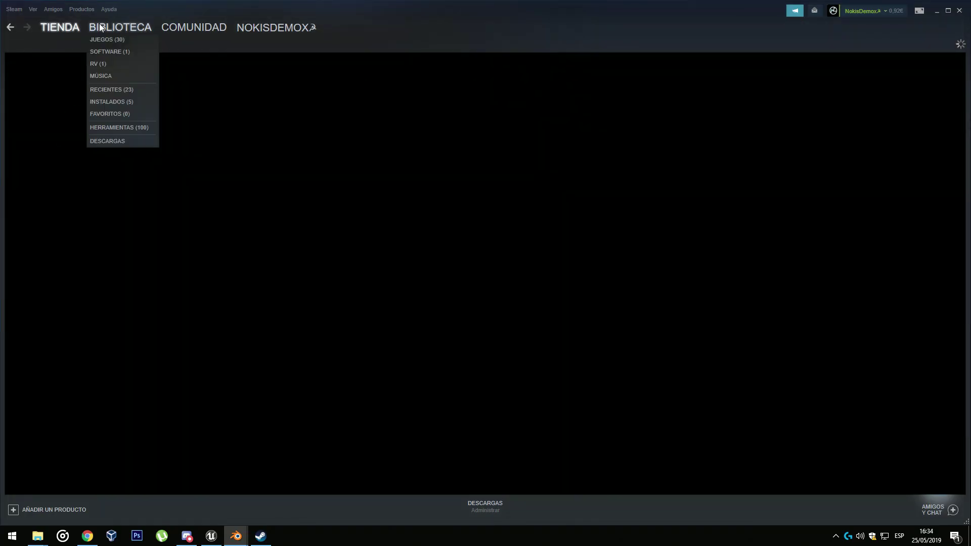
{"action": "left_click", "coordinate": [65, 38]}
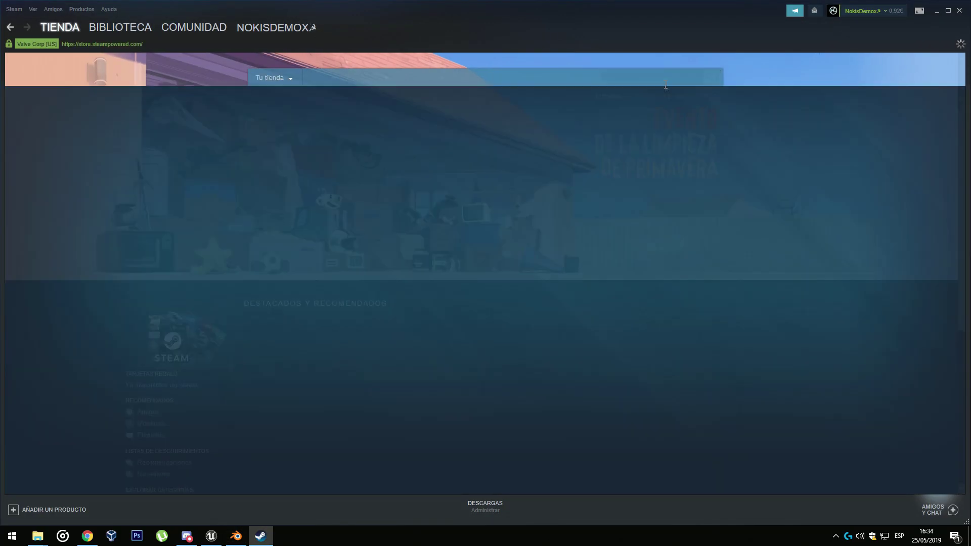
{"action": "left_click", "coordinate": [666, 78]}
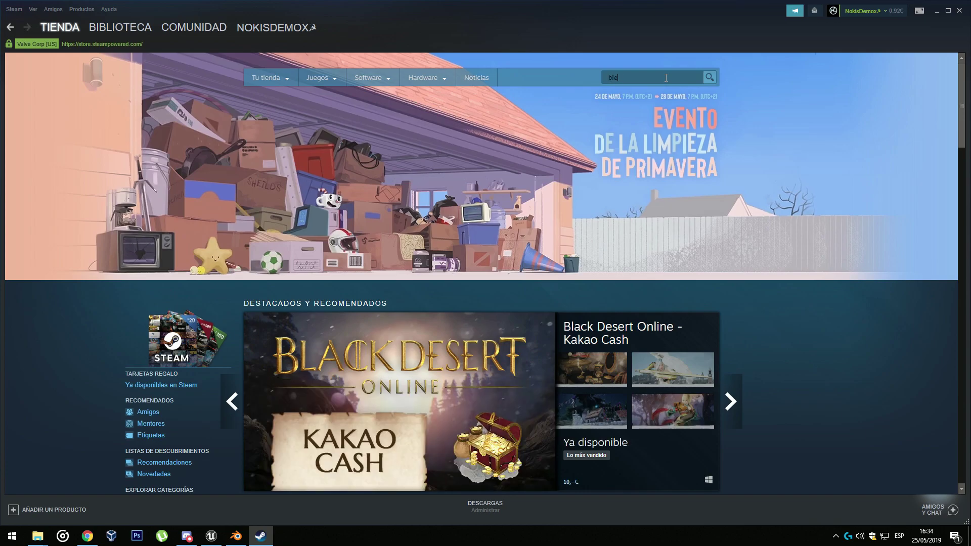
{"action": "type", "text": "blender"}
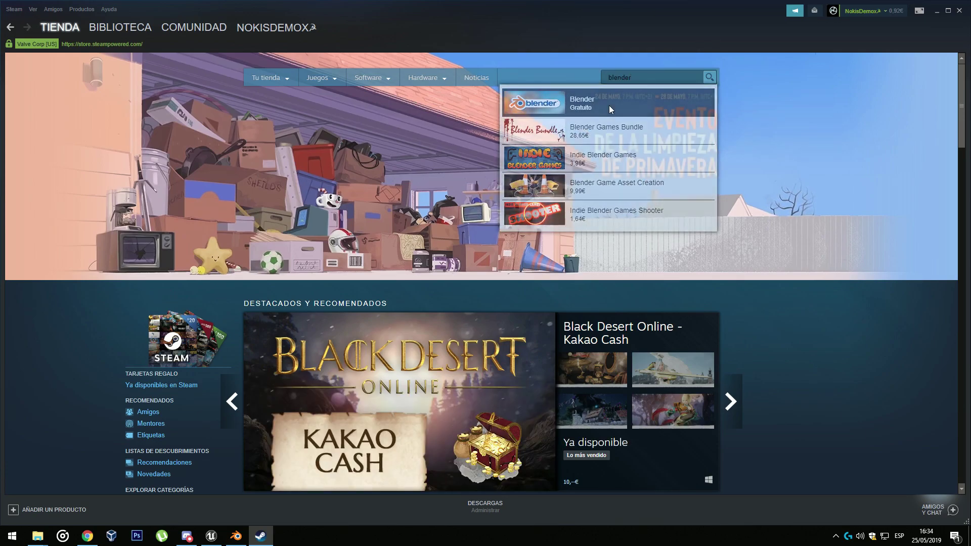
{"action": "left_click", "coordinate": [584, 102]}
{"action": "scroll", "coordinate": [360, 227], "scroll_direction": "down", "scroll_amount": 10}
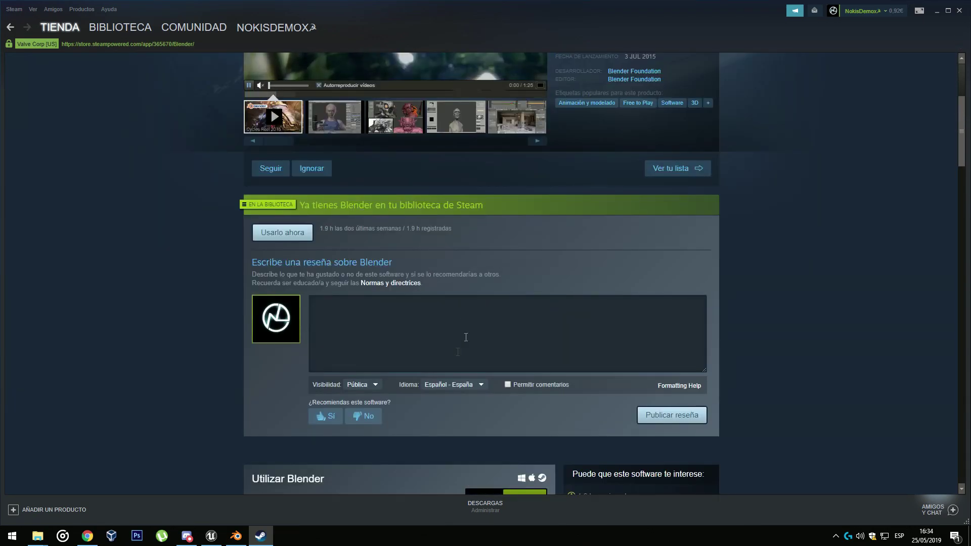
{"action": "scroll", "coordinate": [360, 248], "scroll_direction": "up", "scroll_amount": 6}
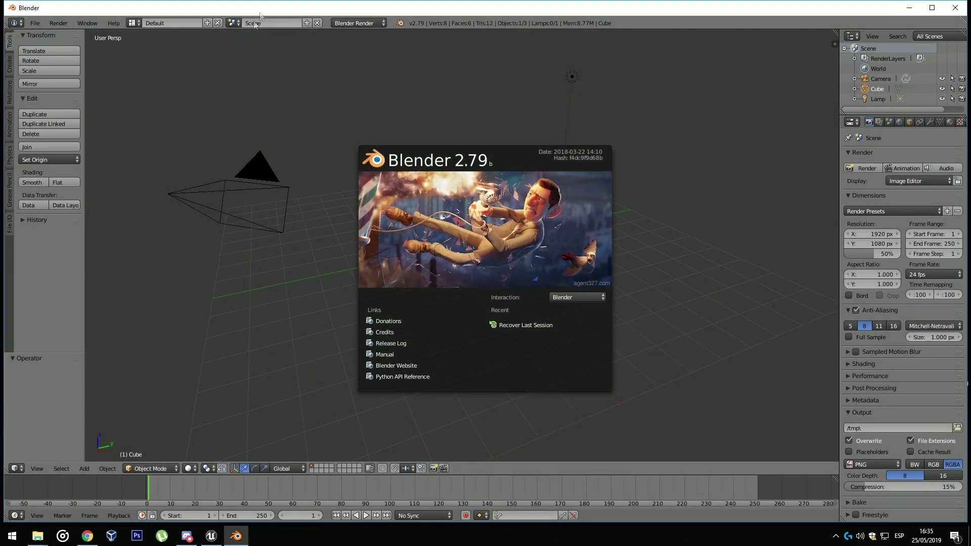
Switch to Blender and filter the add-ons in the user preferences by "psk".
{"action": "left_click_drag", "start_coordinate": [261, 6], "coordinate": [202, 0]}
{"action": "left_click", "coordinate": [102, 120]}
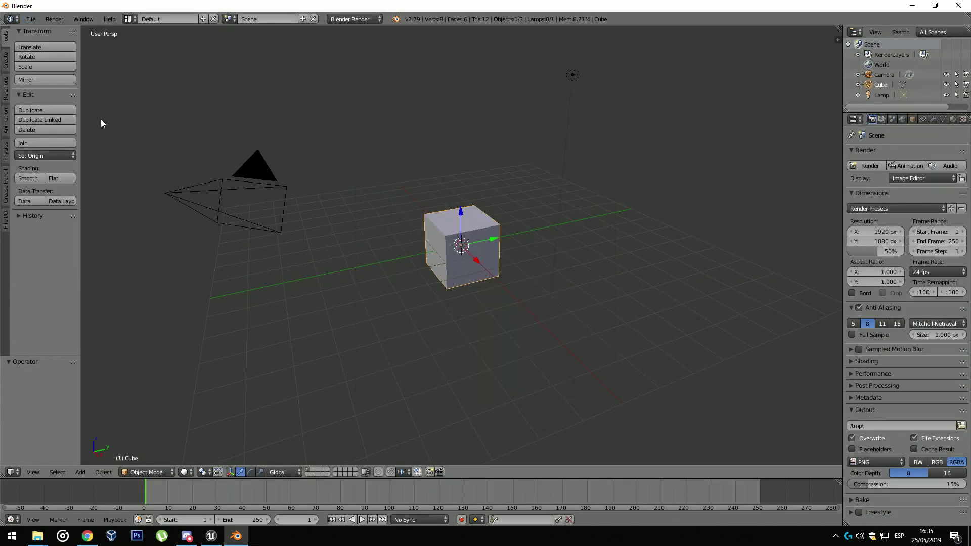
{"action": "left_click", "coordinate": [31, 19]}
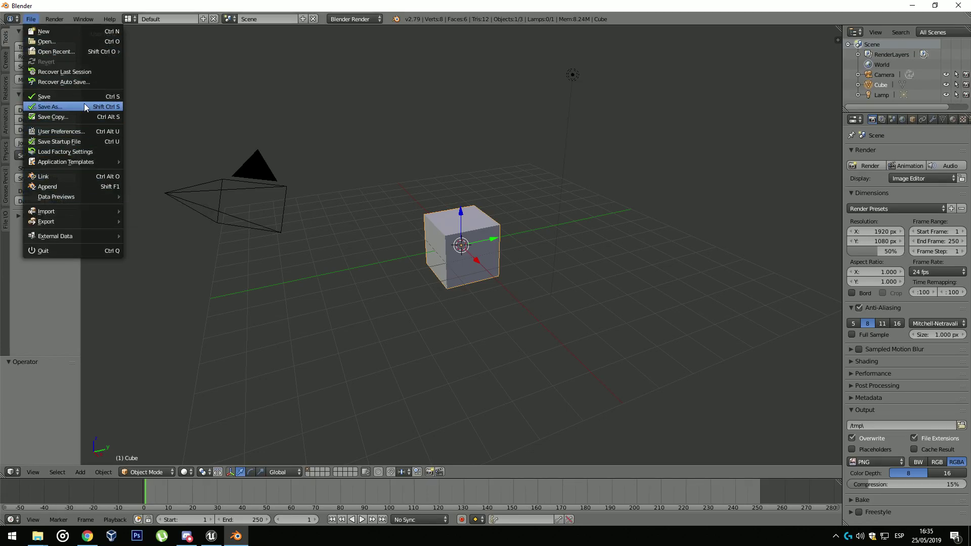
{"action": "left_click", "coordinate": [88, 133]}
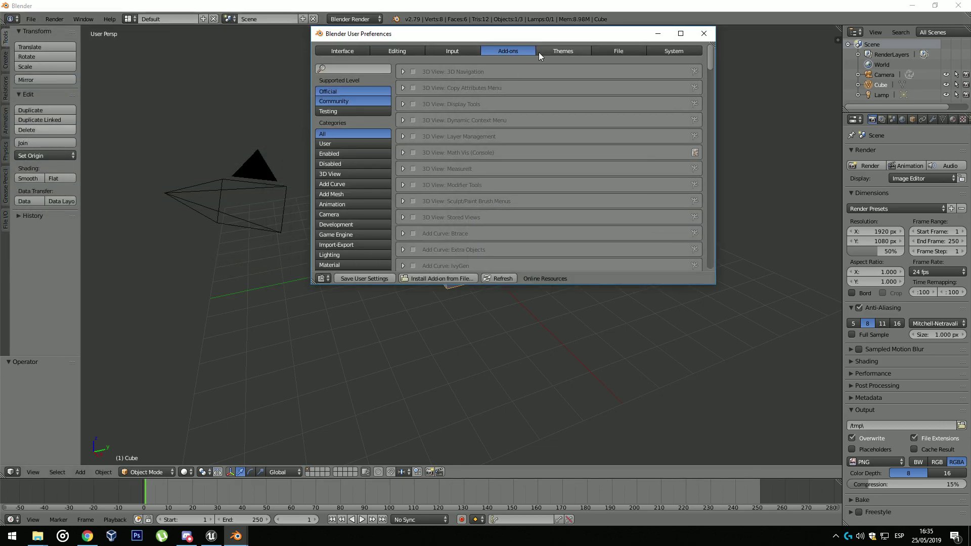
{"action": "left_click", "coordinate": [356, 50]}
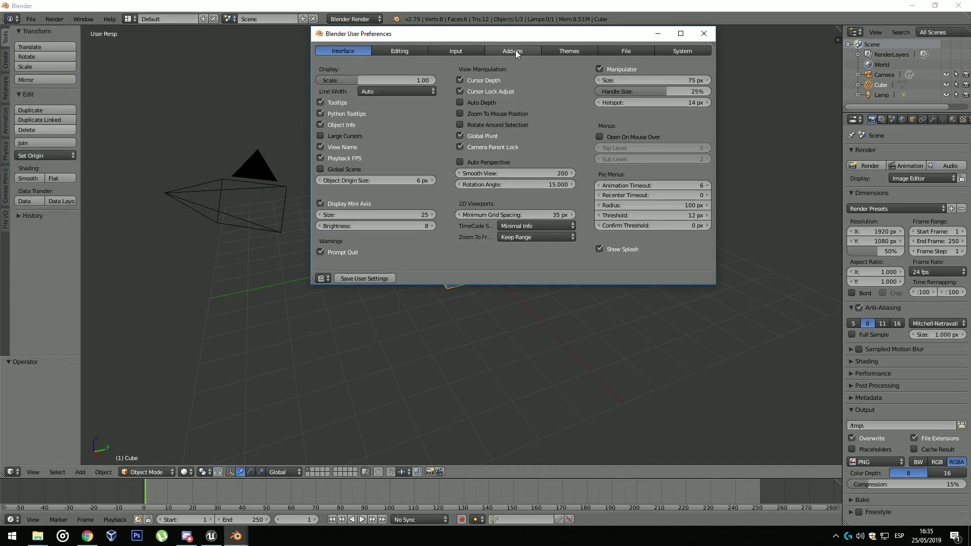
{"action": "left_click", "coordinate": [516, 51]}
{"action": "left_click", "coordinate": [338, 69]}
{"action": "type", "text": "psk"}
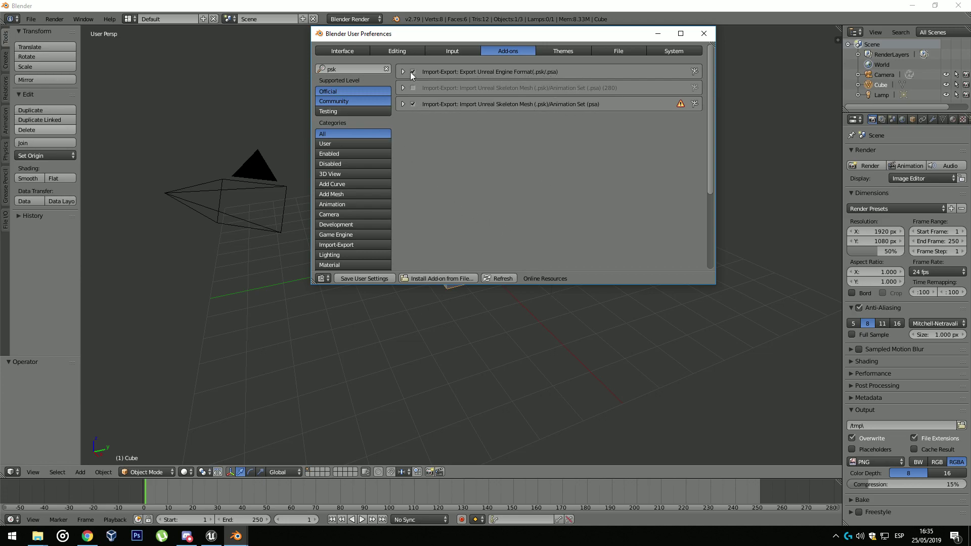
Enable the Export Unreal Engine Format (.psk/.psa) and Import Unreal Skeleton Mesh (.psk)/Animation Set (psa) add-ons, leaving the (280) version off, and close the preferences.
{"action": "left_click", "coordinate": [410, 105]}
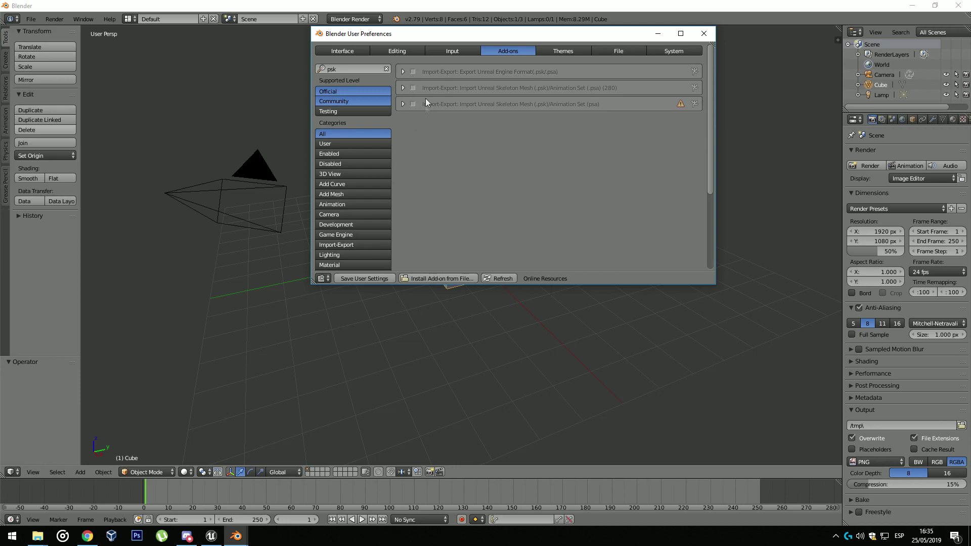
{"action": "left_click", "coordinate": [412, 72]}
{"action": "left_click", "coordinate": [412, 104]}
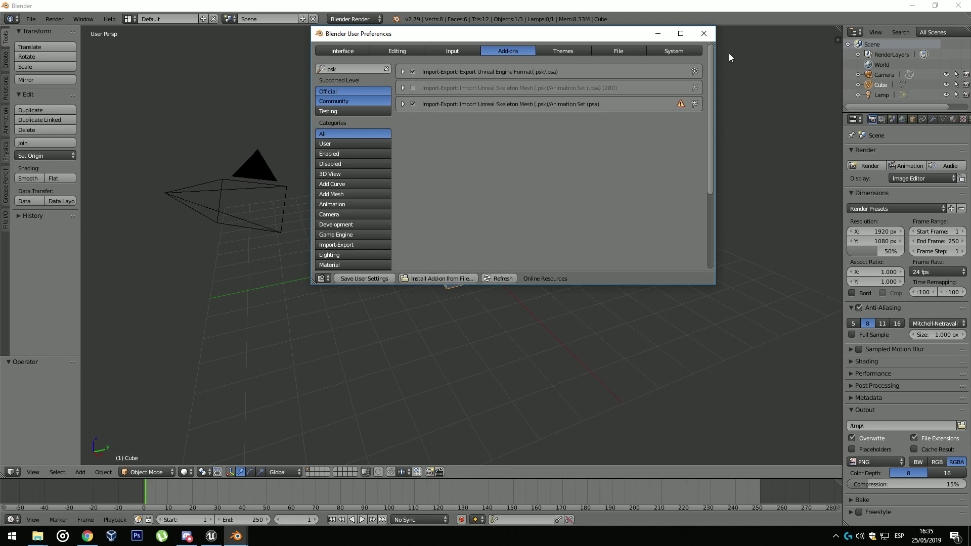
{"action": "left_click", "coordinate": [703, 34]}
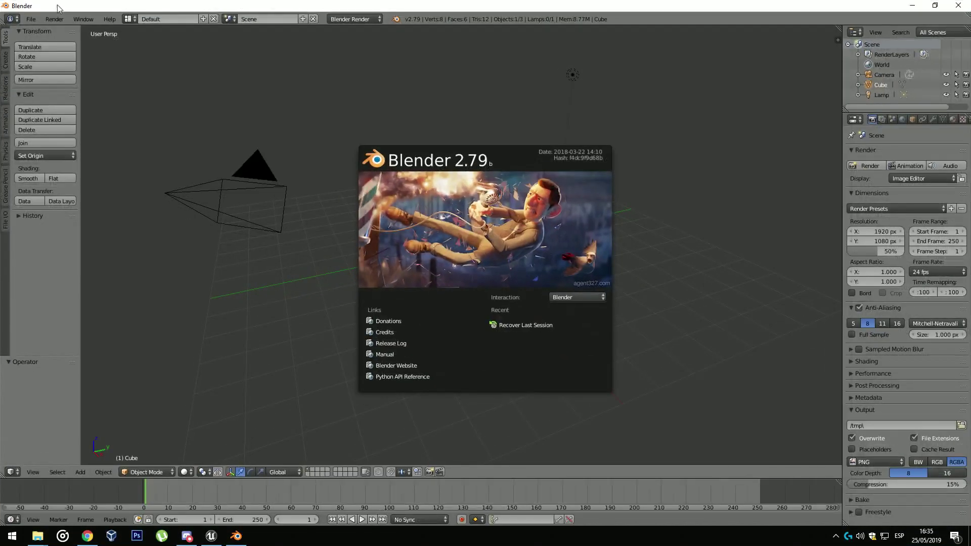
Import the skeleton mesh weap_PPSH_41.psk from the battalion Weapons/PPSH41 folder.
{"action": "left_click", "coordinate": [43, 19]}
{"action": "left_click", "coordinate": [31, 18]}
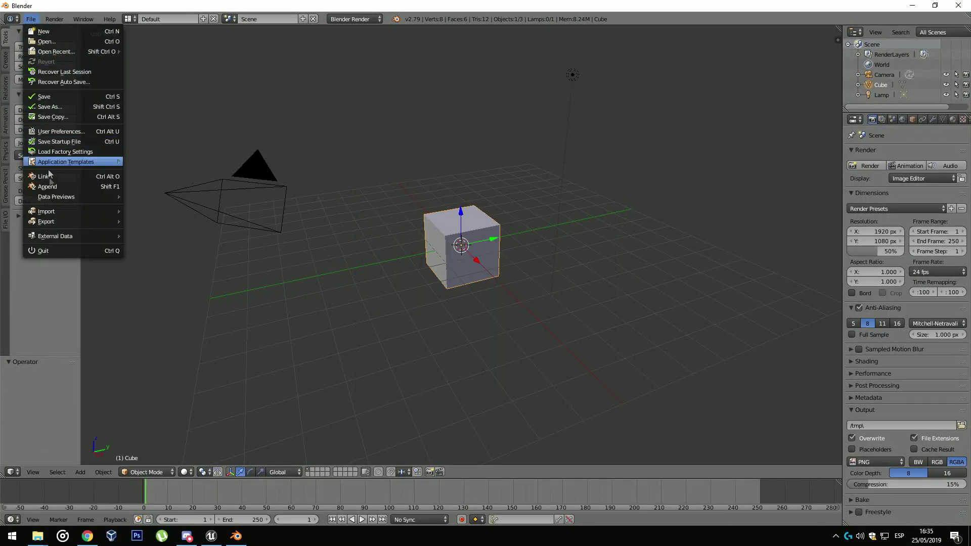
{"action": "mouse_move", "coordinate": [58, 215]}
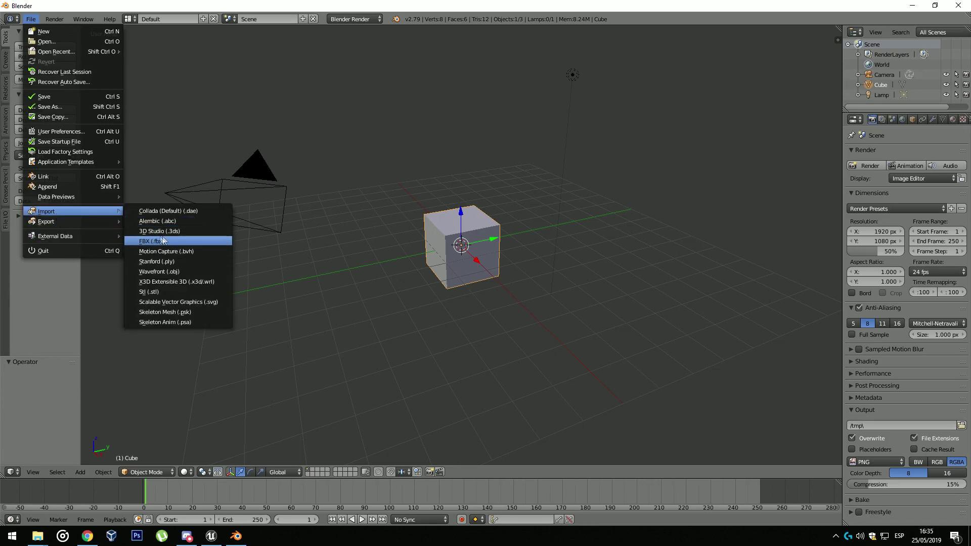
{"action": "left_click", "coordinate": [192, 313]}
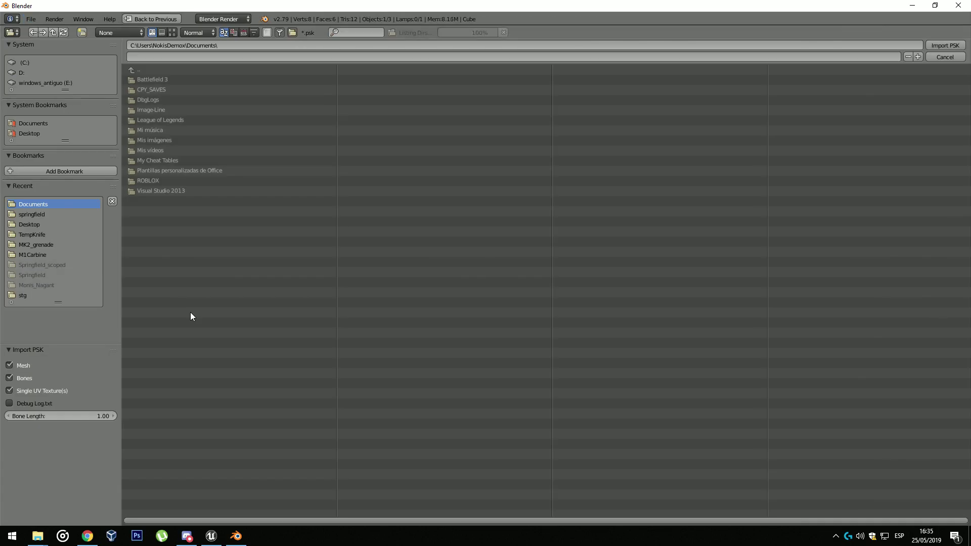
{"action": "left_click", "coordinate": [37, 244]}
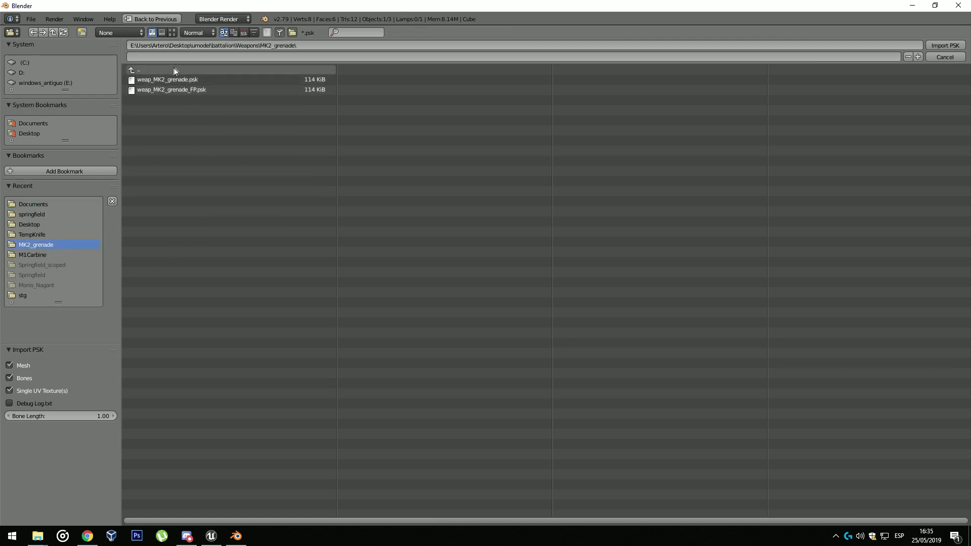
{"action": "left_click", "coordinate": [171, 70]}
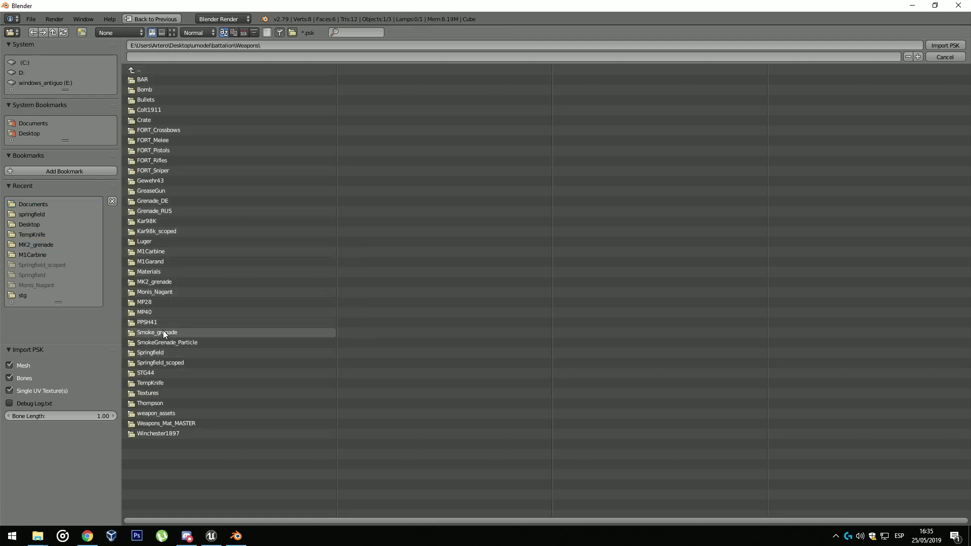
{"action": "left_click", "coordinate": [162, 323]}
{"action": "left_click", "coordinate": [161, 93]}
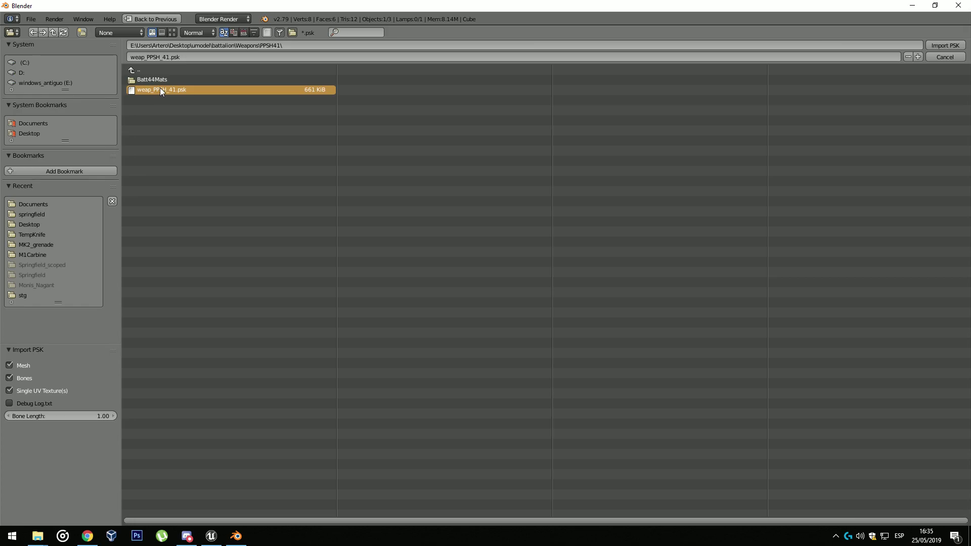
{"action": "double_click", "coordinate": [161, 90]}
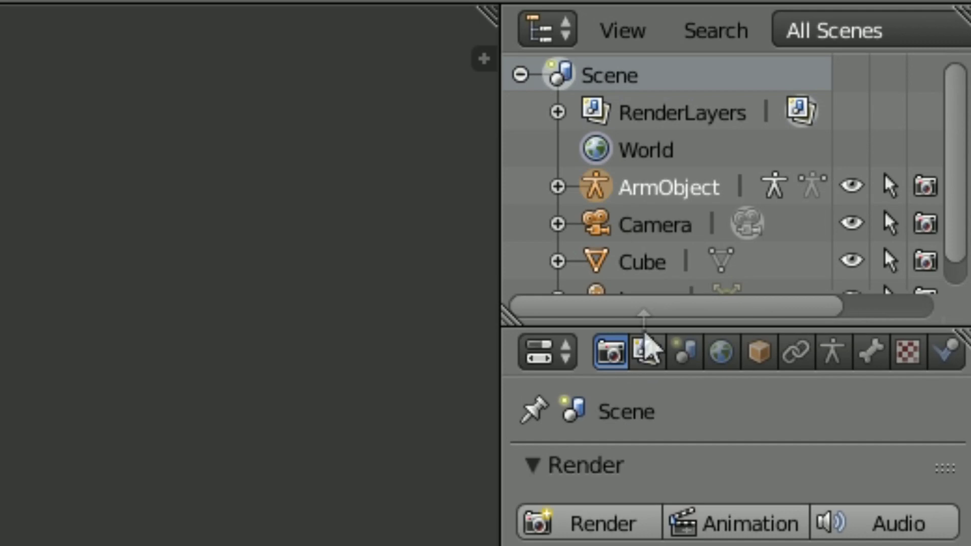
Enlarge the scene object list and rename the imported ArmObject armature to "ppsh".
{"action": "left_click_drag", "start_coordinate": [846, 145], "coordinate": [853, 185]}
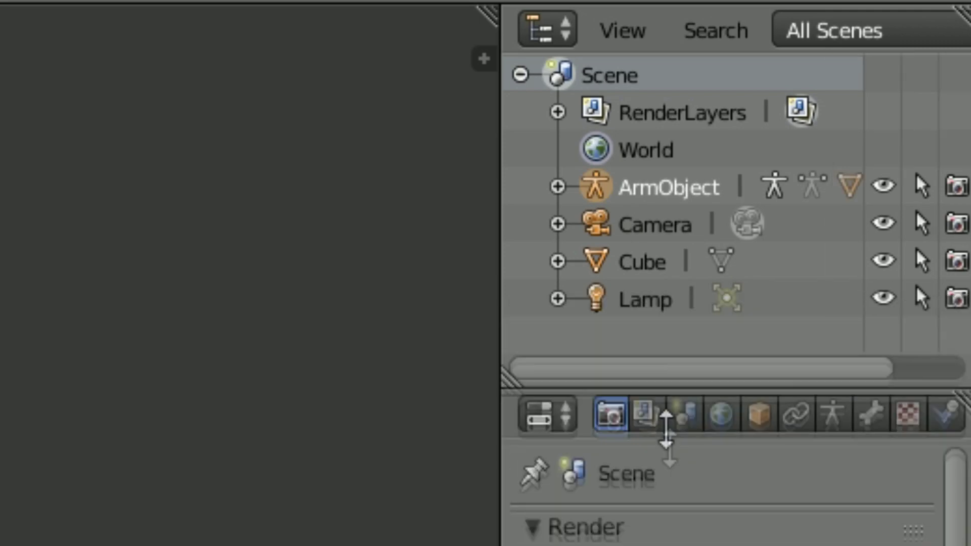
{"action": "left_click_drag", "start_coordinate": [667, 430], "coordinate": [668, 473]}
{"action": "double_click", "coordinate": [674, 189]}
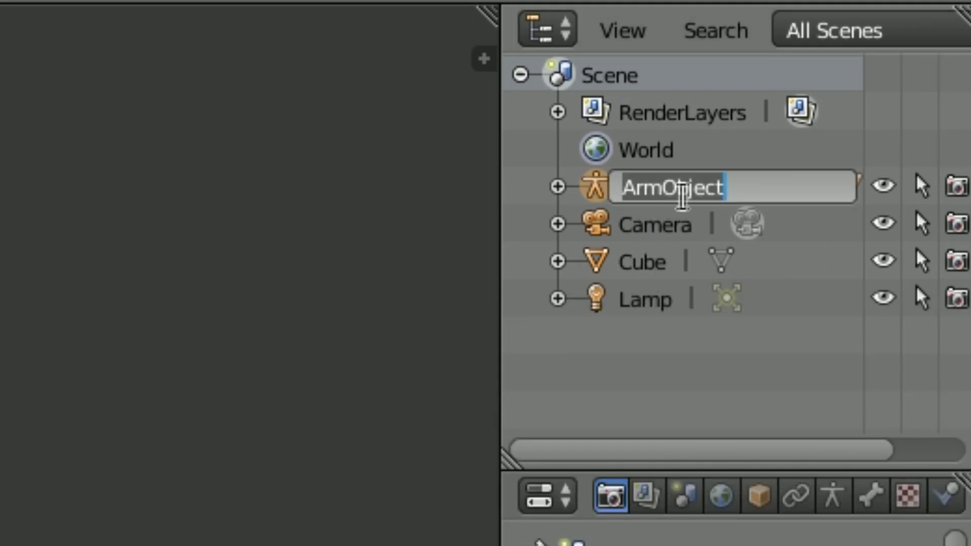
{"action": "type", "text": "ppsh"}
{"action": "key", "text": "Return"}
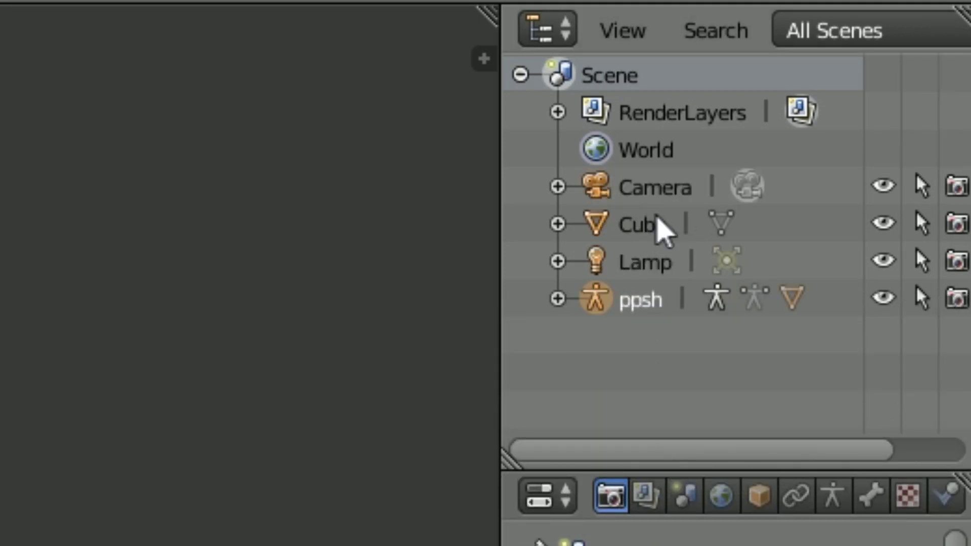
Delete the default camera, cube and lamp from the scene.
{"action": "left_click", "coordinate": [659, 188]}
{"action": "right_click", "coordinate": [659, 189]}
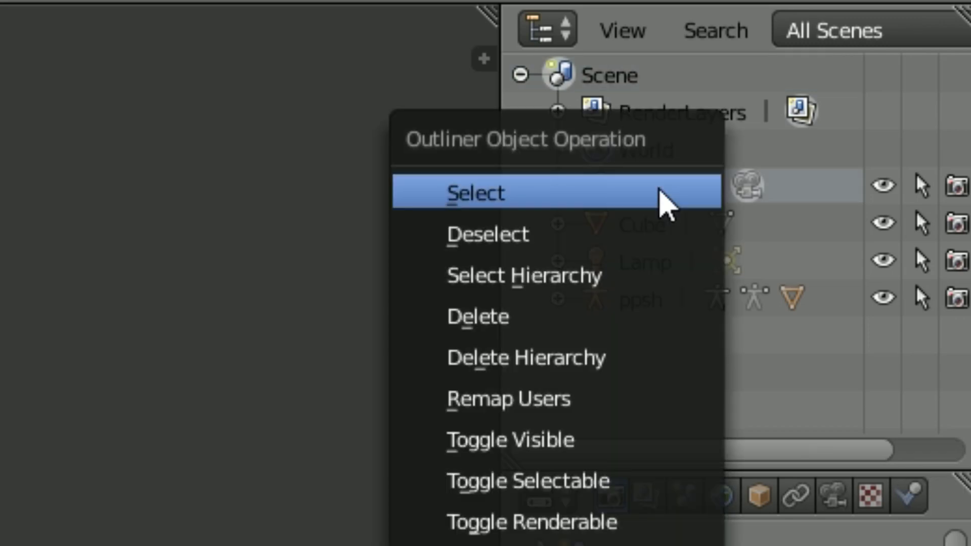
{"action": "key", "text": "e"}
{"action": "right_click", "coordinate": [659, 192]}
{"action": "left_click", "coordinate": [659, 191]}
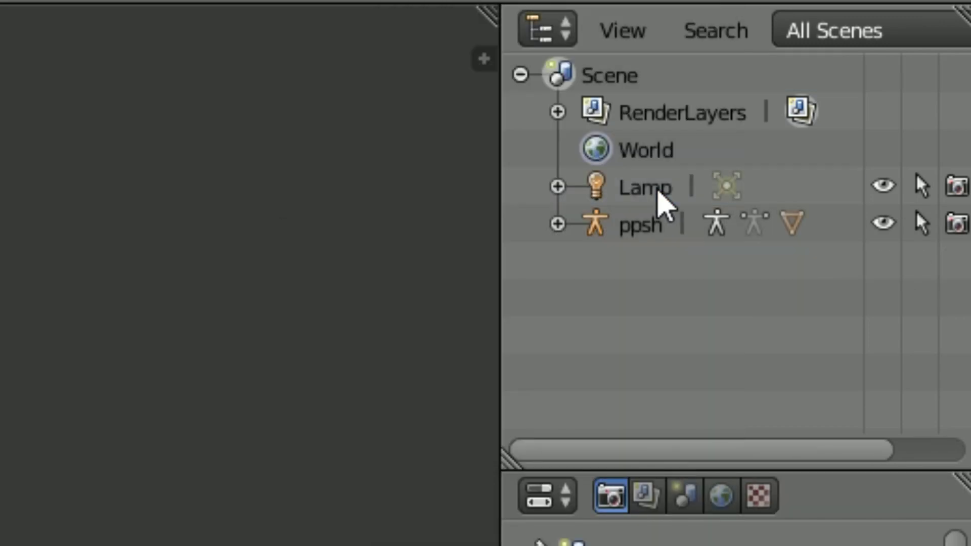
{"action": "right_click", "coordinate": [657, 187]}
{"action": "left_click", "coordinate": [622, 185]}
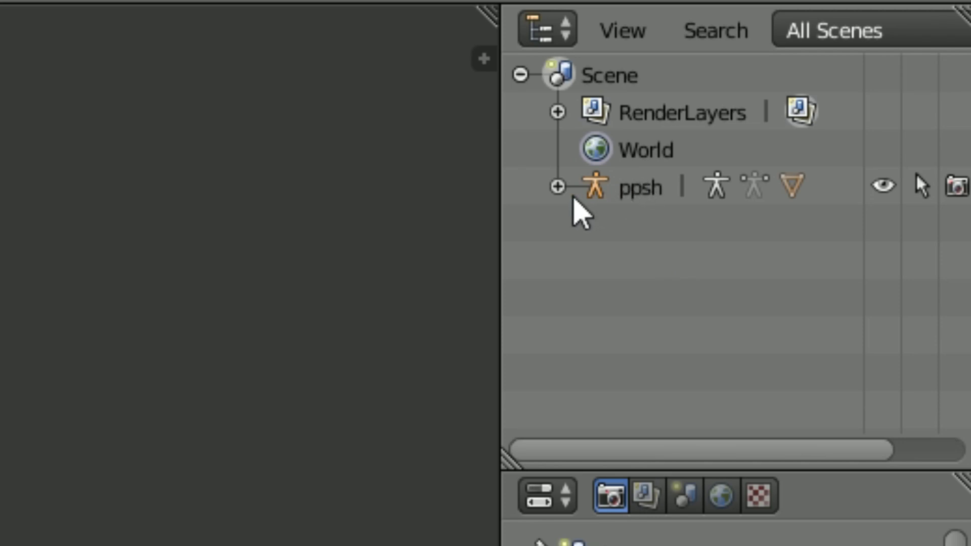
Delete the armature data under ppsh and select the remaining weap_PPSH_41 mesh.
{"action": "left_click", "coordinate": [558, 188]}
{"action": "right_click", "coordinate": [674, 268]}
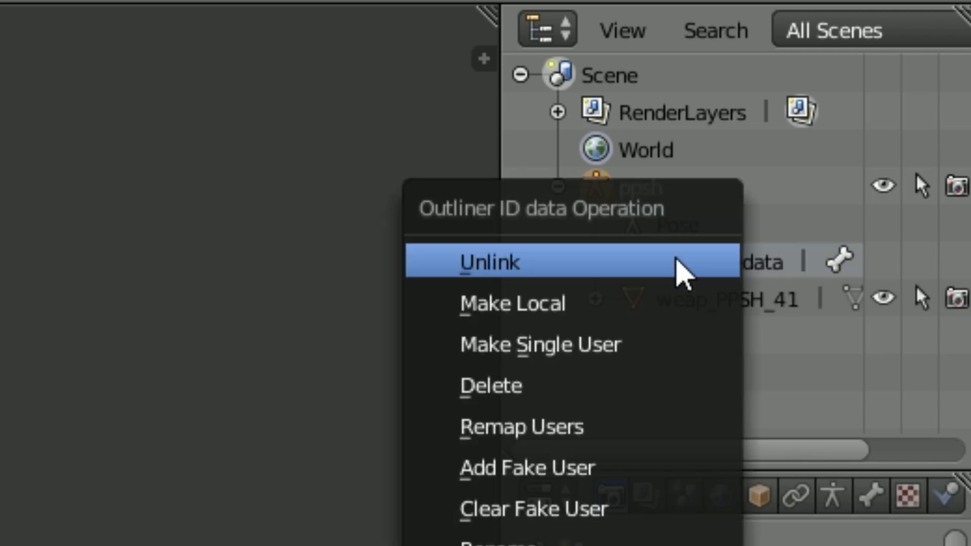
{"action": "left_click", "coordinate": [629, 397]}
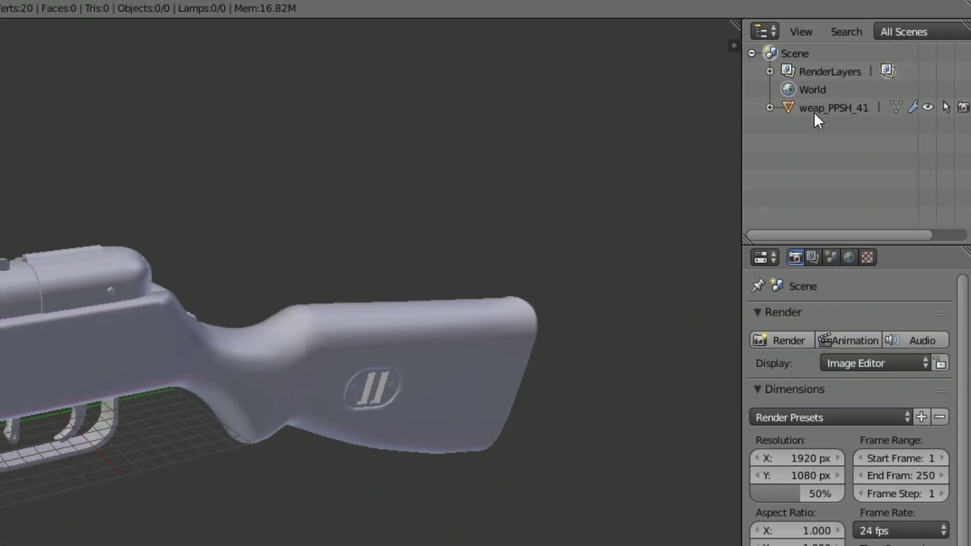
{"action": "left_click", "coordinate": [634, 158]}
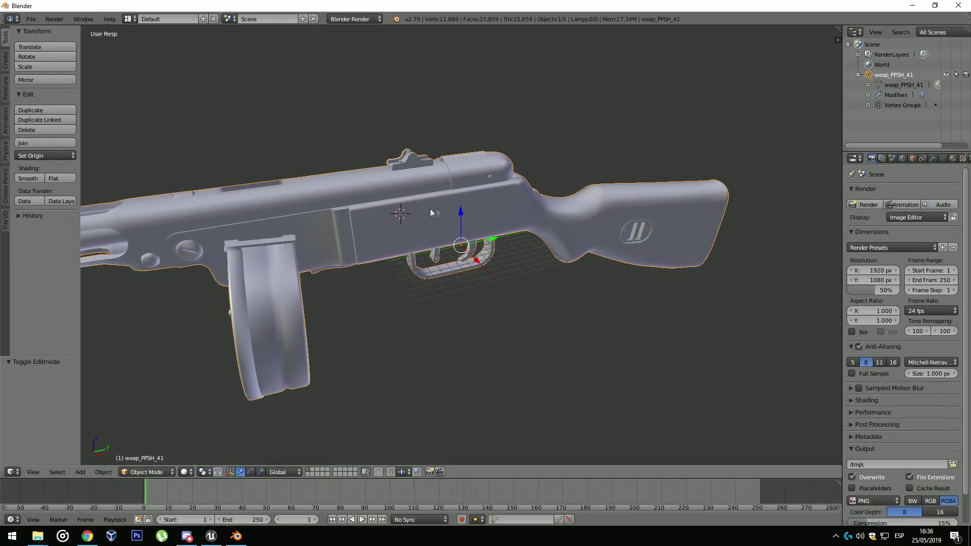
Export the weap_PPSH_41 mesh in 3D Studio format as ppsh_3d_model_photoshop.3ds into the SKINS/ppsh folder, and close Blender.
{"action": "scroll", "coordinate": [425, 204], "scroll_direction": "down", "scroll_amount": 3}
{"action": "left_click_drag", "start_coordinate": [428, 146], "coordinate": [429, 146]}
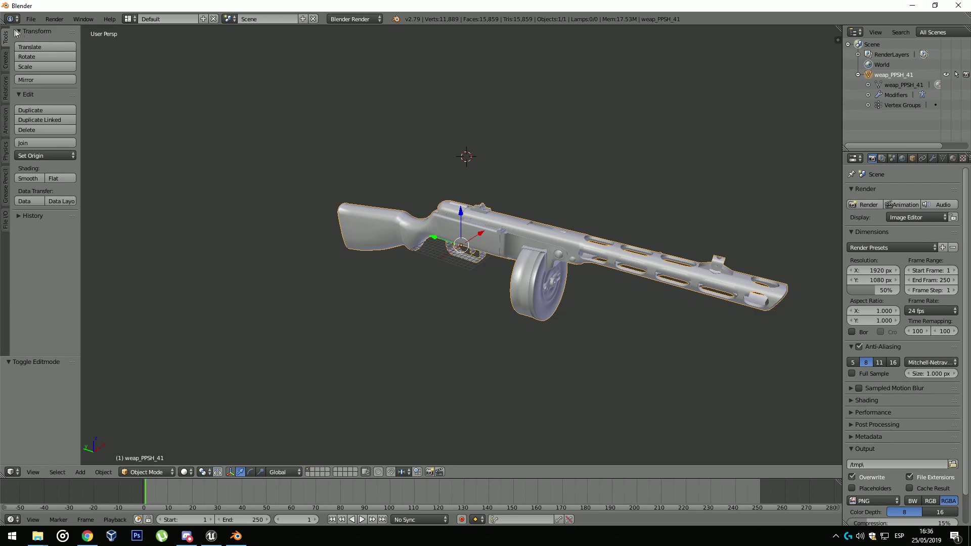
{"action": "left_click", "coordinate": [31, 18]}
{"action": "mouse_move", "coordinate": [102, 222]}
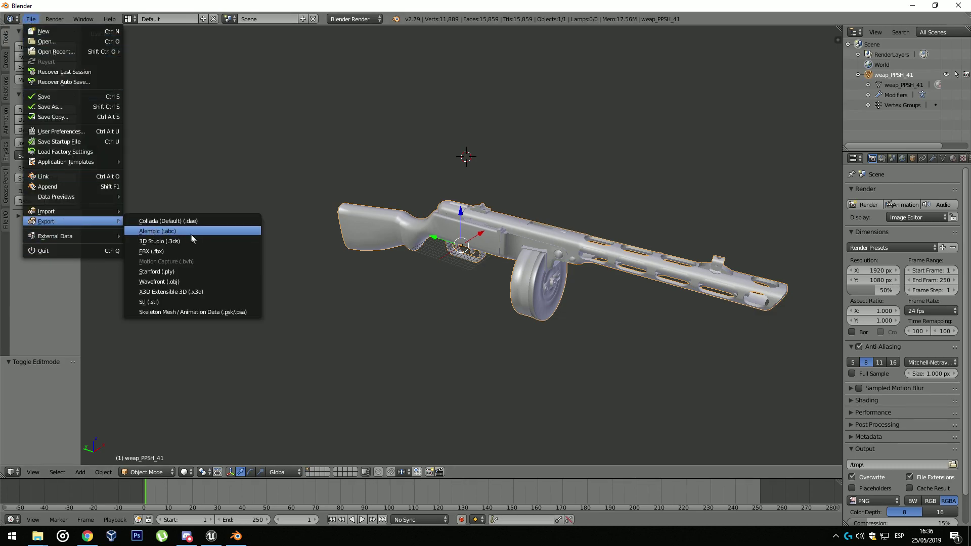
{"action": "key", "text": "Escape"}
{"action": "left_click", "coordinate": [33, 20]}
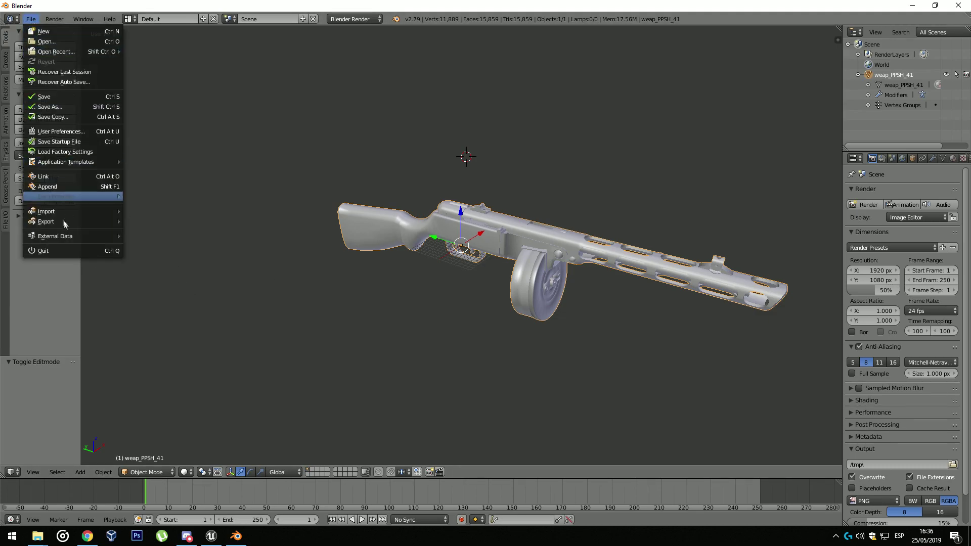
{"action": "mouse_move", "coordinate": [64, 222]}
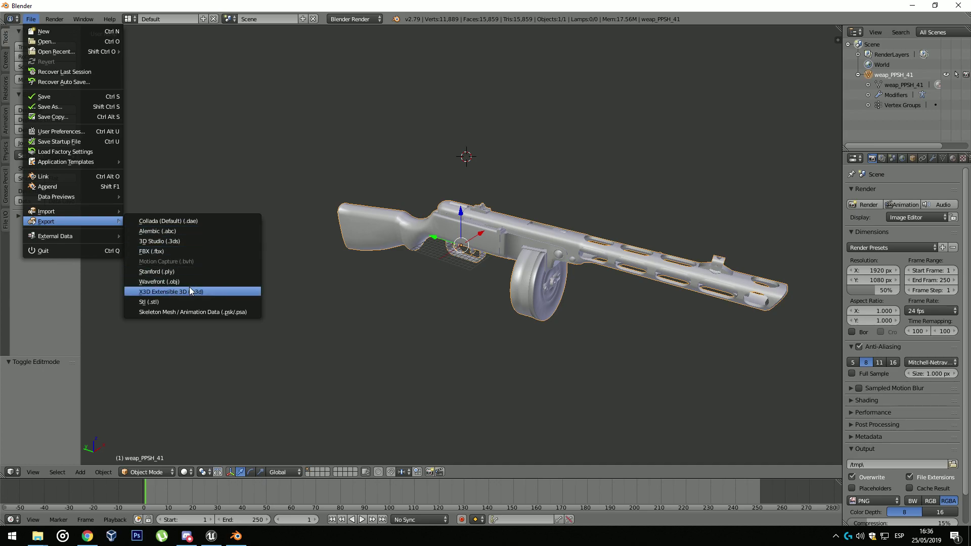
{"action": "left_click", "coordinate": [179, 241]}
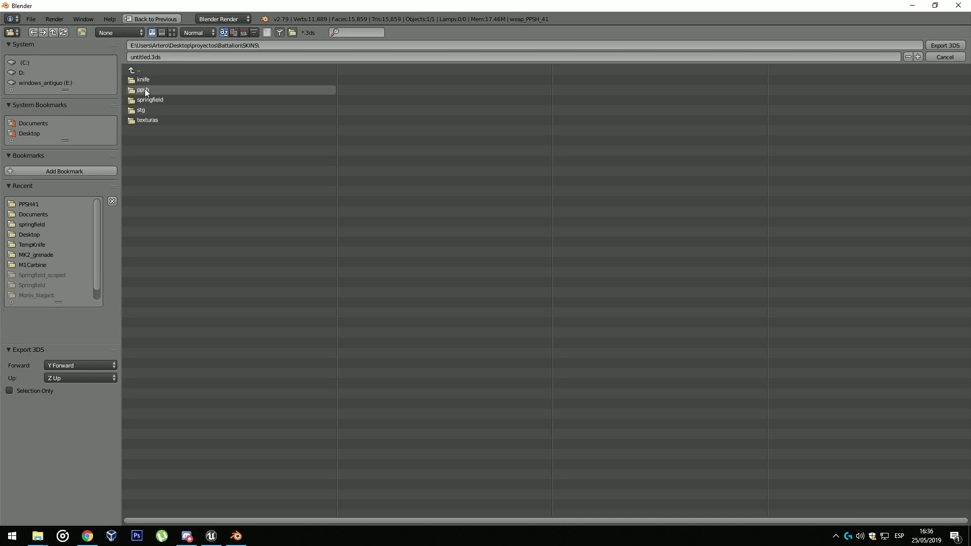
{"action": "left_click", "coordinate": [145, 89]}
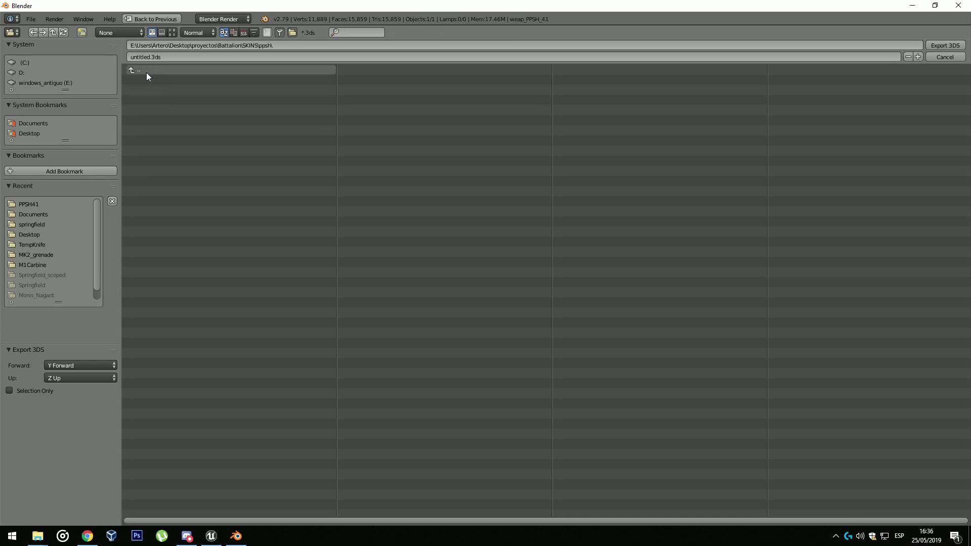
{"action": "left_click", "coordinate": [147, 57]}
{"action": "left_click", "coordinate": [938, 46]}
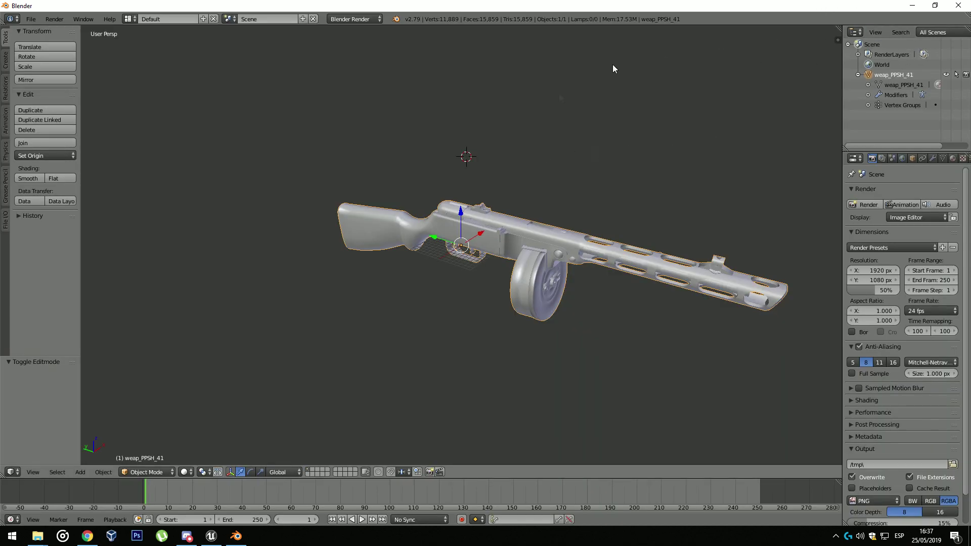
{"action": "left_click", "coordinate": [958, 6]}
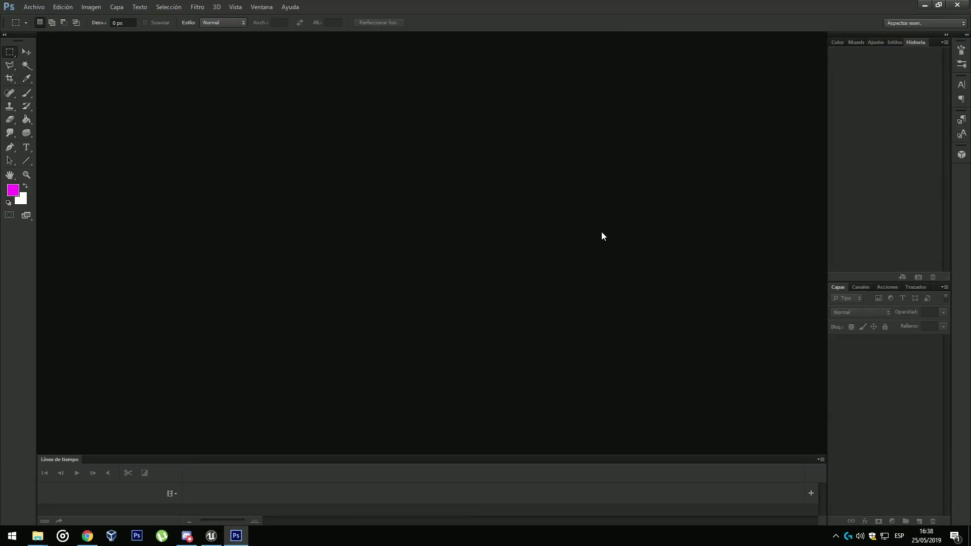
In Photoshop, open ppsh_3d_model_photoshop.3ds from the ppsh folder and accept switching to the 3D workspace.
{"action": "left_click", "coordinate": [32, 5]}
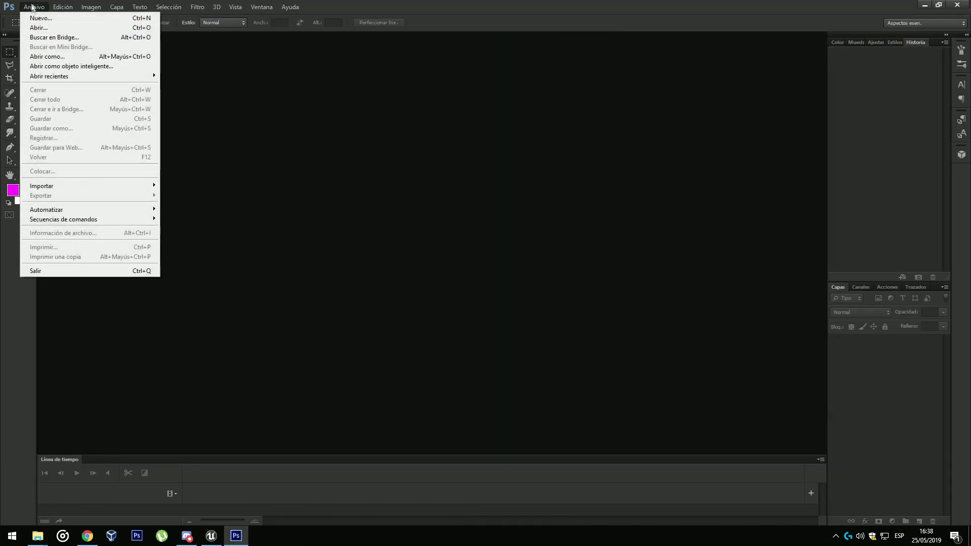
{"action": "left_click", "coordinate": [78, 29]}
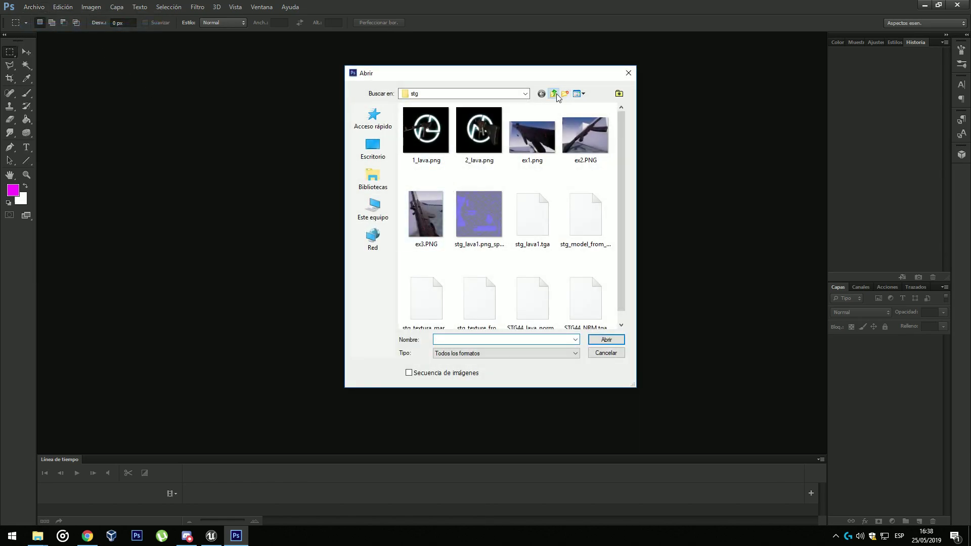
{"action": "left_click", "coordinate": [554, 94]}
{"action": "double_click", "coordinate": [441, 127]}
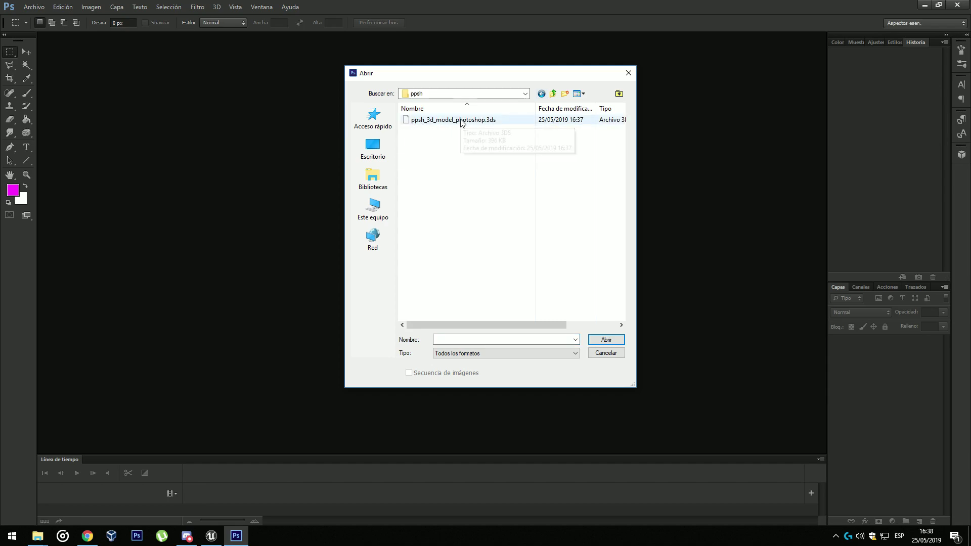
{"action": "double_click", "coordinate": [461, 122]}
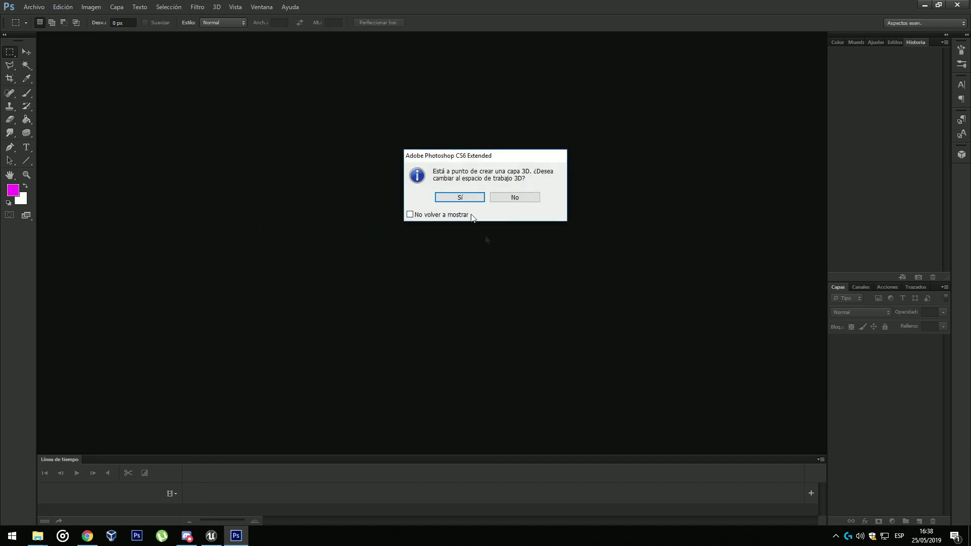
{"action": "left_click", "coordinate": [461, 198]}
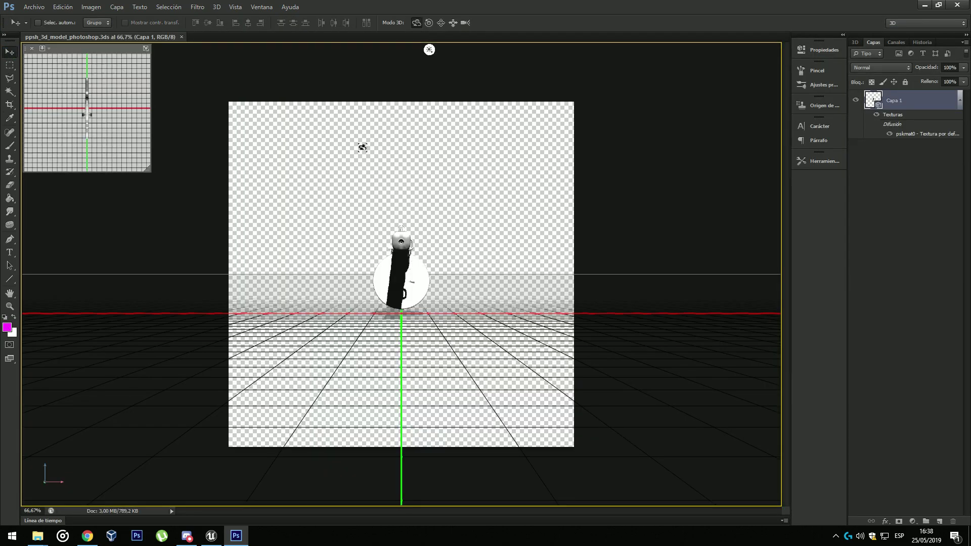
Redirect the infinite light to illuminate the gun's visible side and lower its intensity to about 53%.
{"action": "left_click_drag", "start_coordinate": [362, 147], "coordinate": [223, 163]}
{"action": "left_click_drag", "start_coordinate": [116, 51], "coordinate": [130, 60]}
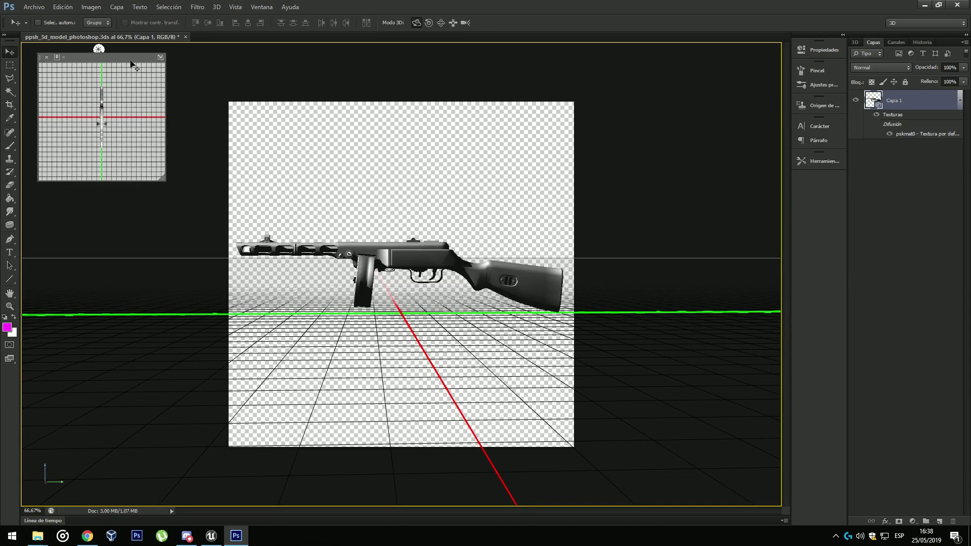
{"action": "left_click", "coordinate": [99, 49]}
{"action": "mouse_move", "coordinate": [401, 274]}
{"action": "left_mouse_down"}
{"action": "mouse_move", "coordinate": [481, 337]}
{"action": "mouse_move", "coordinate": [527, 358]}
{"action": "mouse_move", "coordinate": [403, 291]}
{"action": "left_mouse_up"}
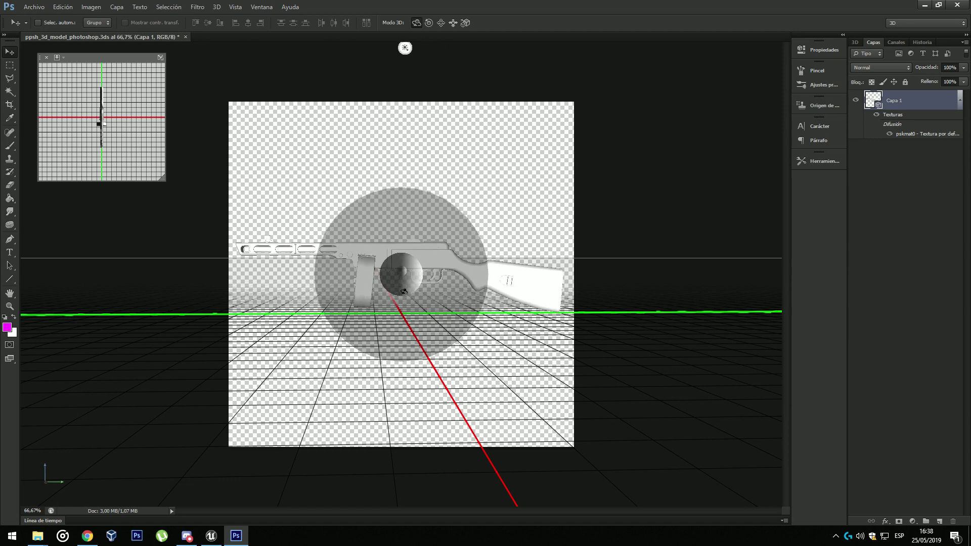
{"action": "right_click", "coordinate": [411, 49]}
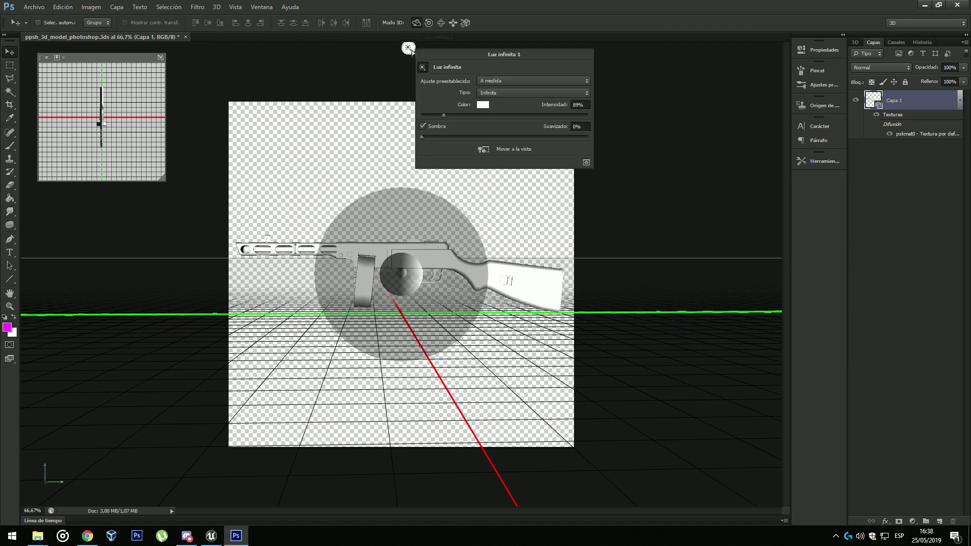
{"action": "left_click_drag", "start_coordinate": [444, 115], "coordinate": [435, 119]}
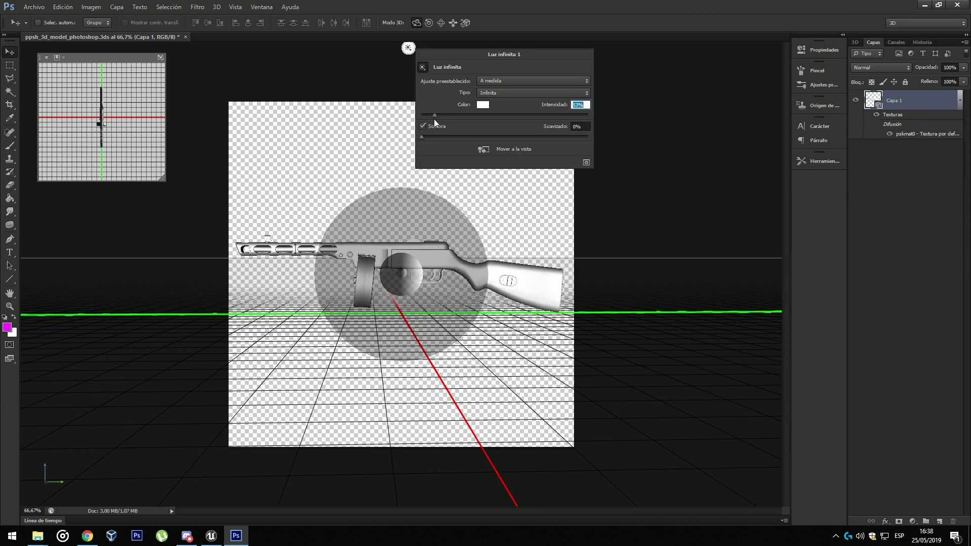
{"action": "left_click", "coordinate": [336, 70]}
{"action": "left_click", "coordinate": [382, 255]}
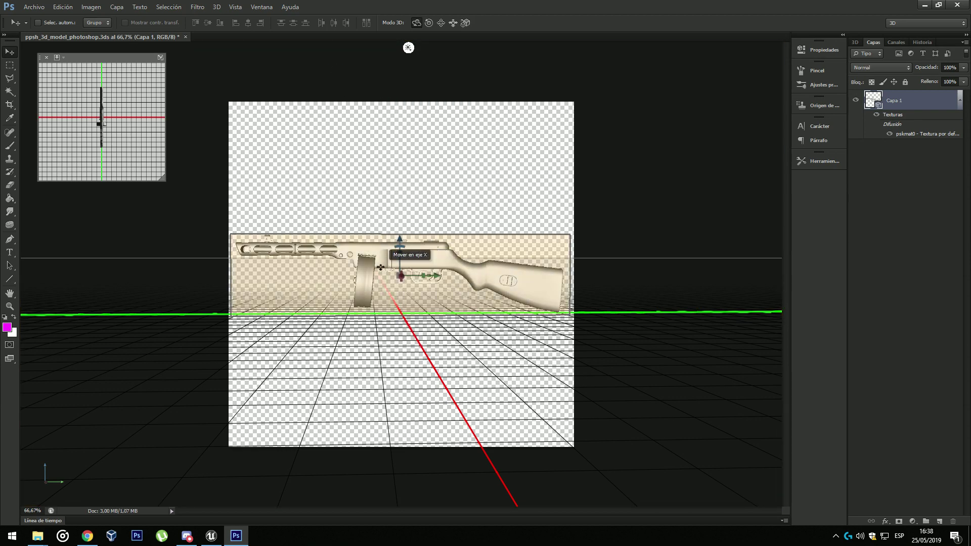
Switch to File Explorer and open the Batt44Mats folder inside Weapons/PPSH41.
{"action": "left_click", "coordinate": [40, 535]}
{"action": "left_click", "coordinate": [40, 536]}
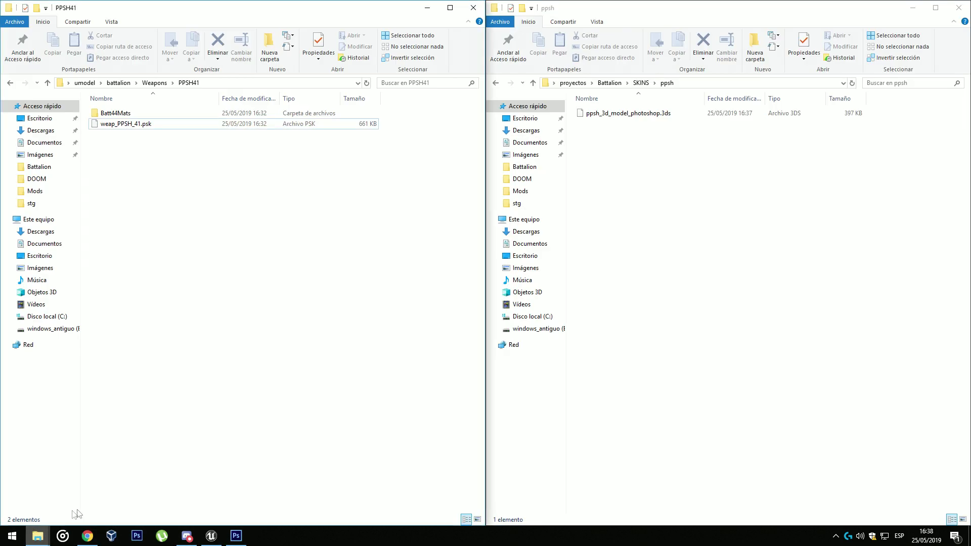
{"action": "double_click", "coordinate": [134, 113]}
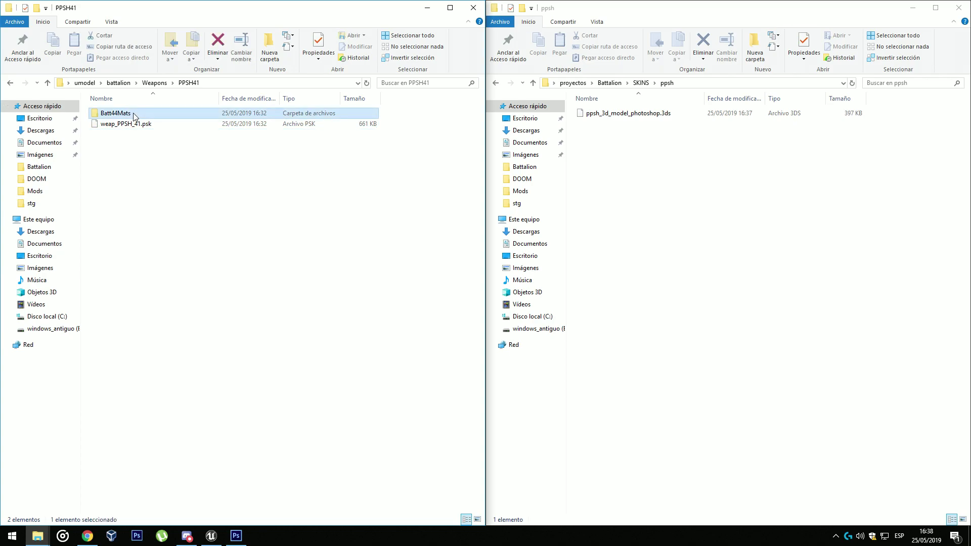
{"action": "double_click", "coordinate": [135, 114]}
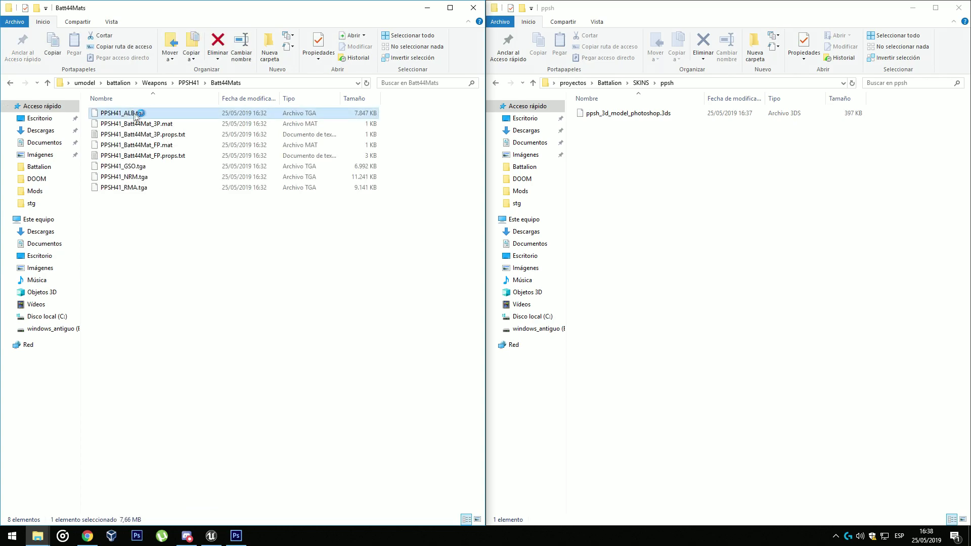
Copy the textures PPSH41_ALB.tga and PPSH41_NRM.tga into the SKINS/ppsh folder and return to Photoshop.
{"action": "left_click", "coordinate": [145, 167]}
{"action": "left_click", "coordinate": [150, 190]}
{"action": "left_click", "coordinate": [147, 179]}
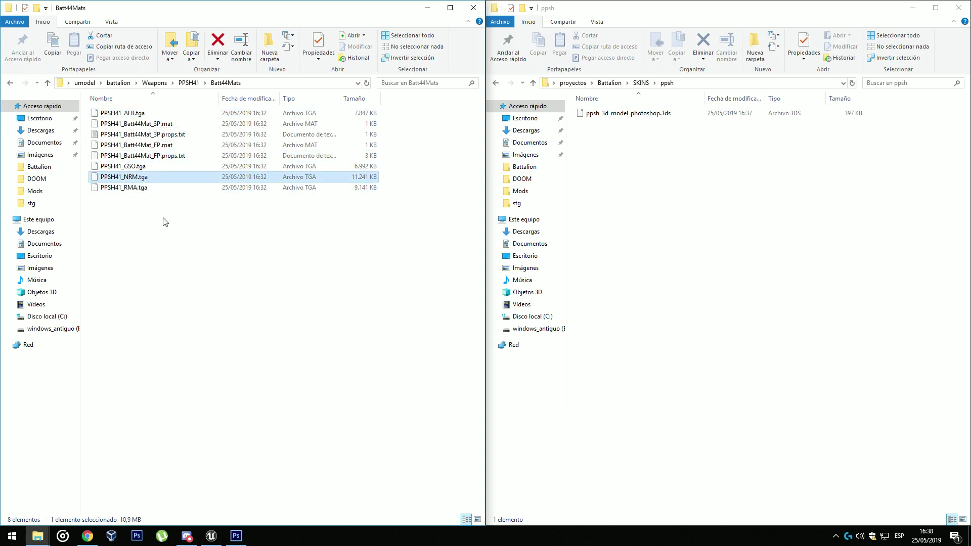
{"action": "left_click", "coordinate": [144, 113]}
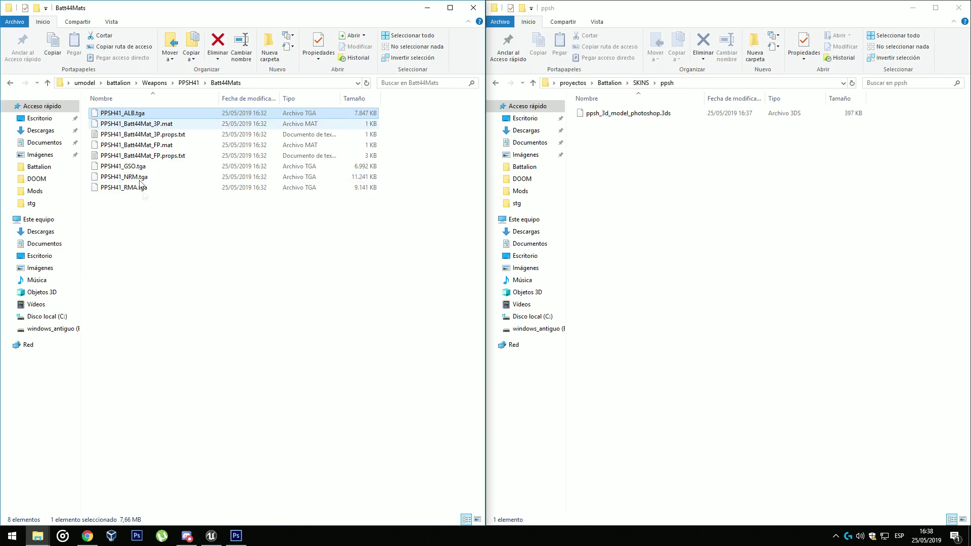
{"action": "left_click", "coordinate": [144, 177], "text": "ctrl"}
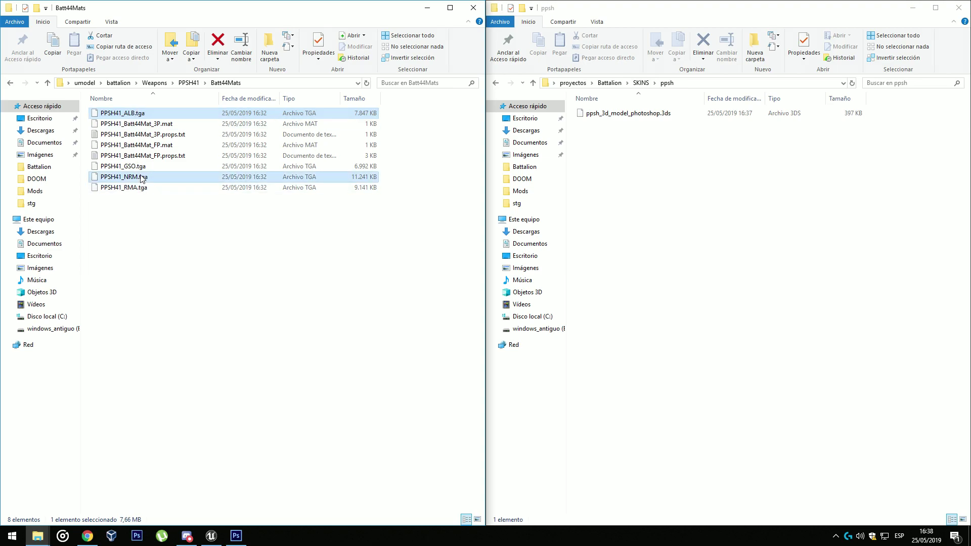
{"action": "left_click", "coordinate": [653, 191]}
{"action": "key", "text": "ctrl+v"}
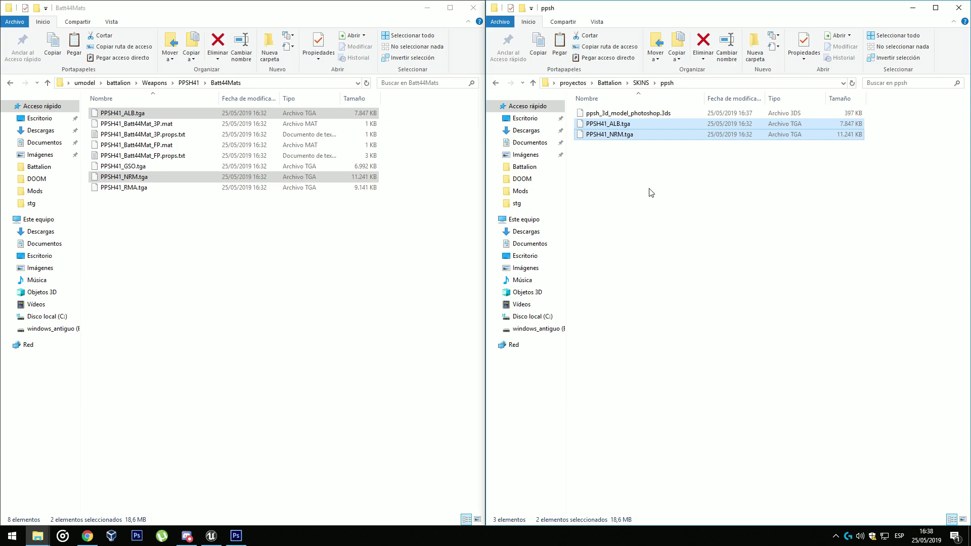
{"action": "left_click", "coordinate": [473, 8]}
{"action": "left_click", "coordinate": [371, 64]}
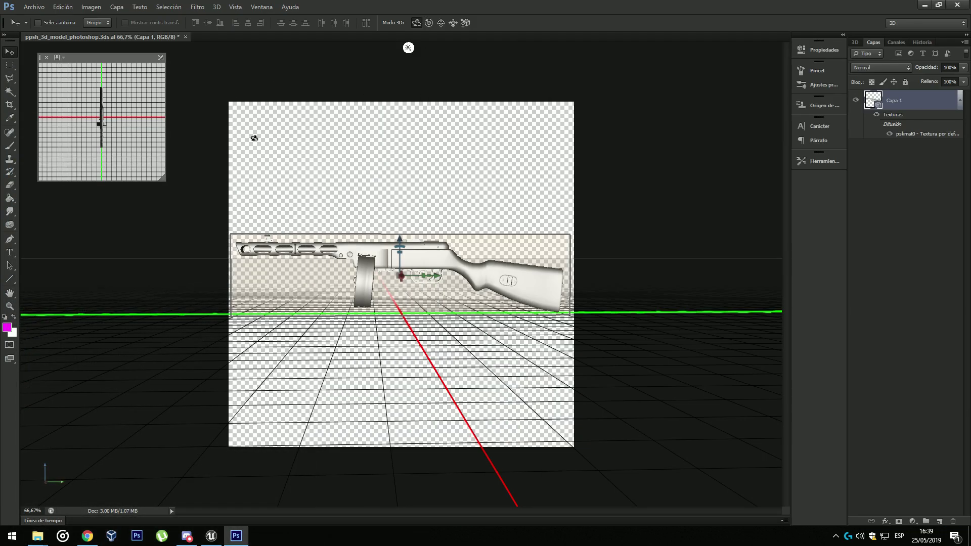
Open PPSH41_ALB.tga and PPSH41_NRM.tga from the ppsh folder and bring the ALB texture to the front.
{"action": "key", "text": "ctrl+o"}
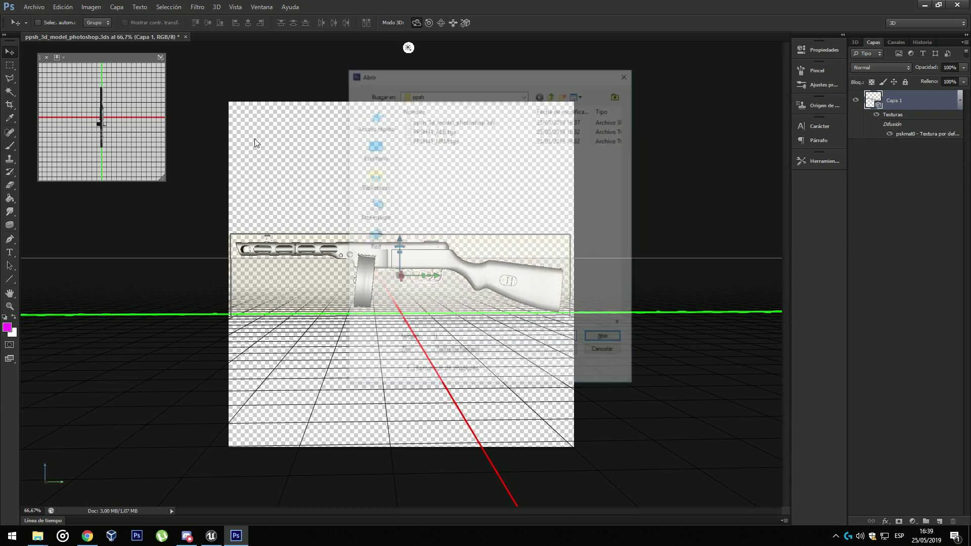
{"action": "left_click", "coordinate": [478, 140]}
{"action": "left_click", "coordinate": [467, 129], "text": "shift"}
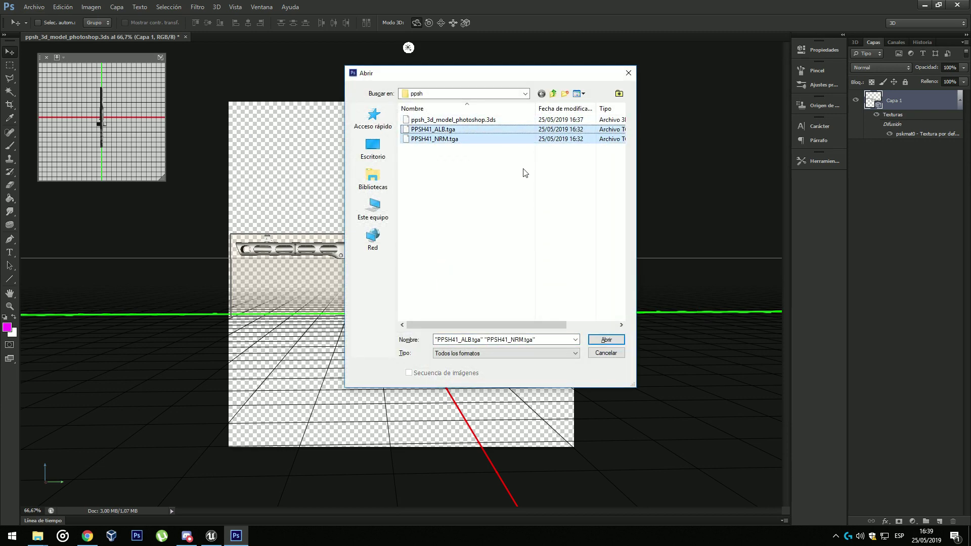
{"action": "key", "text": "Return"}
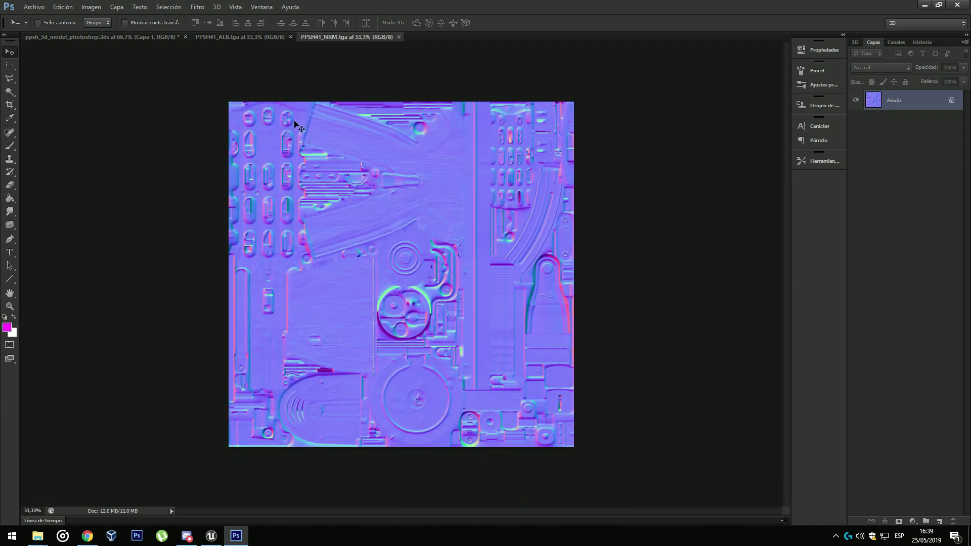
{"action": "left_click", "coordinate": [235, 37]}
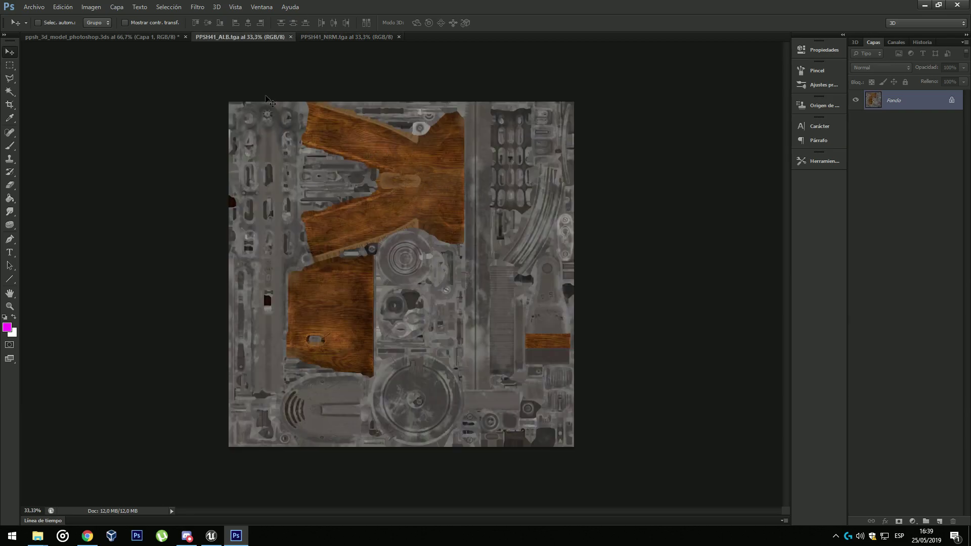
In the 3D model document, replace the diffuse texture of the gun's pskmat0 material with PPSH41_ALB.tga.
{"action": "left_click", "coordinate": [142, 37]}
{"action": "right_click", "coordinate": [423, 263]}
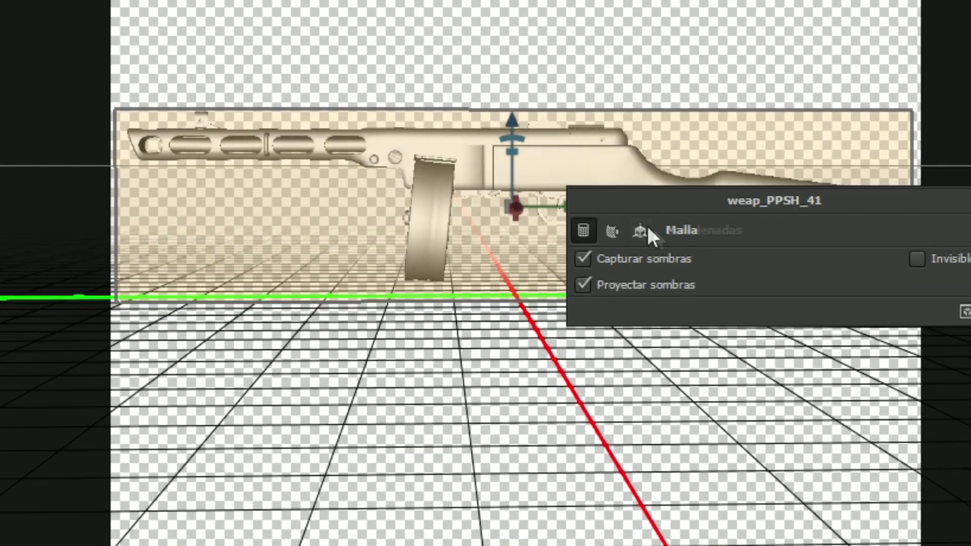
{"action": "left_click", "coordinate": [612, 228]}
{"action": "left_click", "coordinate": [698, 262]}
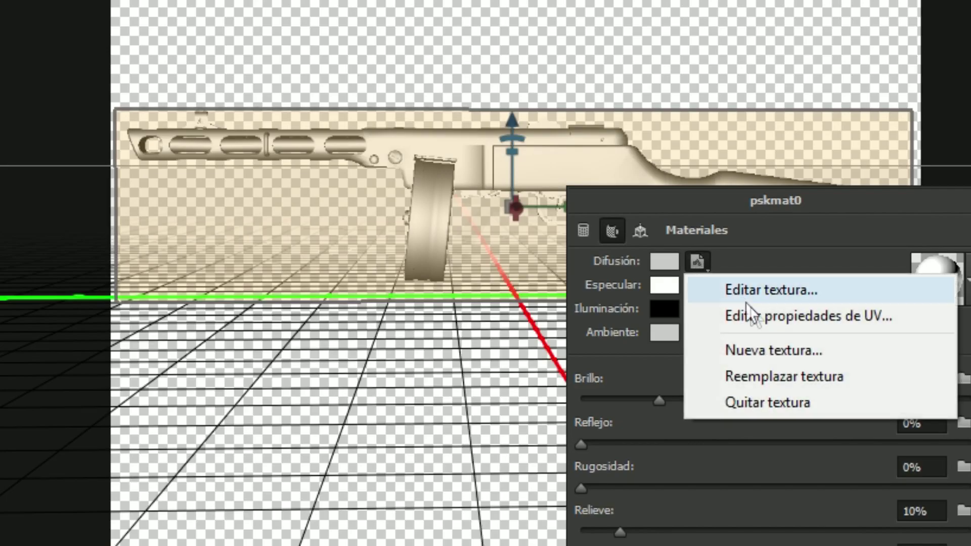
{"action": "left_click", "coordinate": [769, 374]}
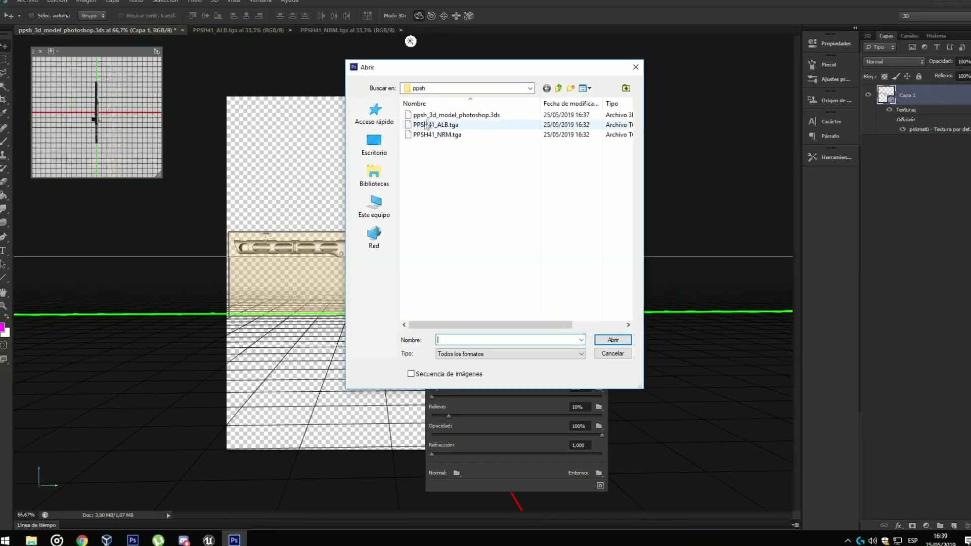
{"action": "double_click", "coordinate": [427, 125]}
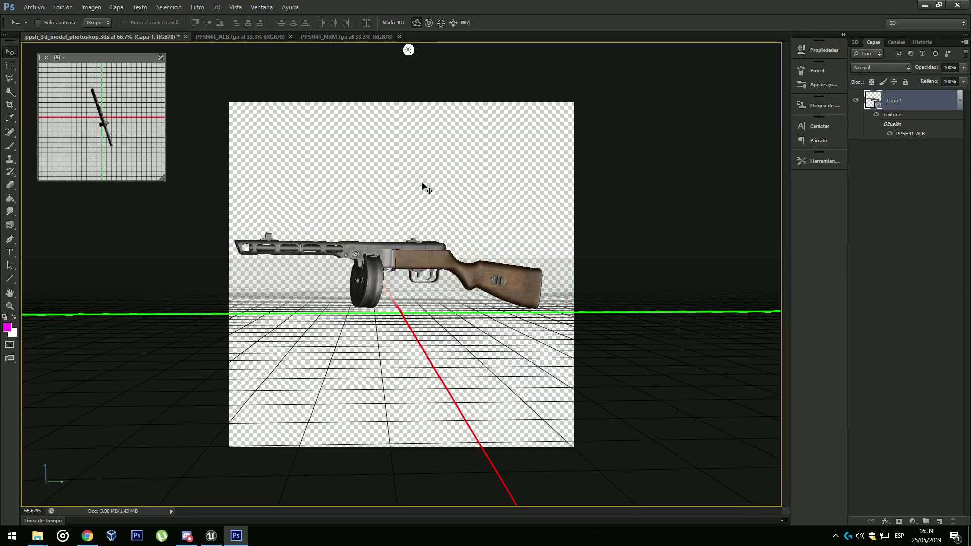
{"action": "left_click_drag", "start_coordinate": [427, 189], "coordinate": [410, 173]}
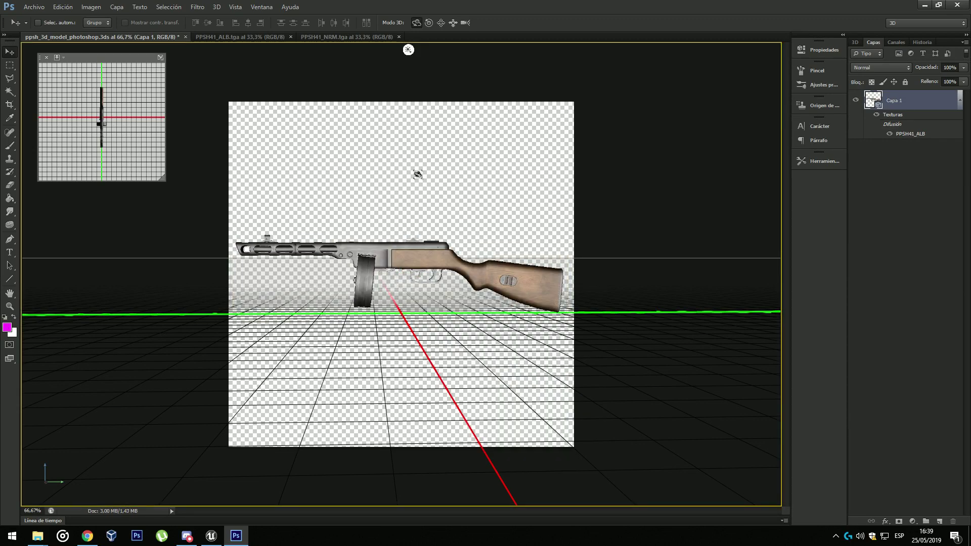
Open lava.jpg from the texturas folder.
{"action": "left_click", "coordinate": [34, 7]}
{"action": "left_click", "coordinate": [45, 23]}
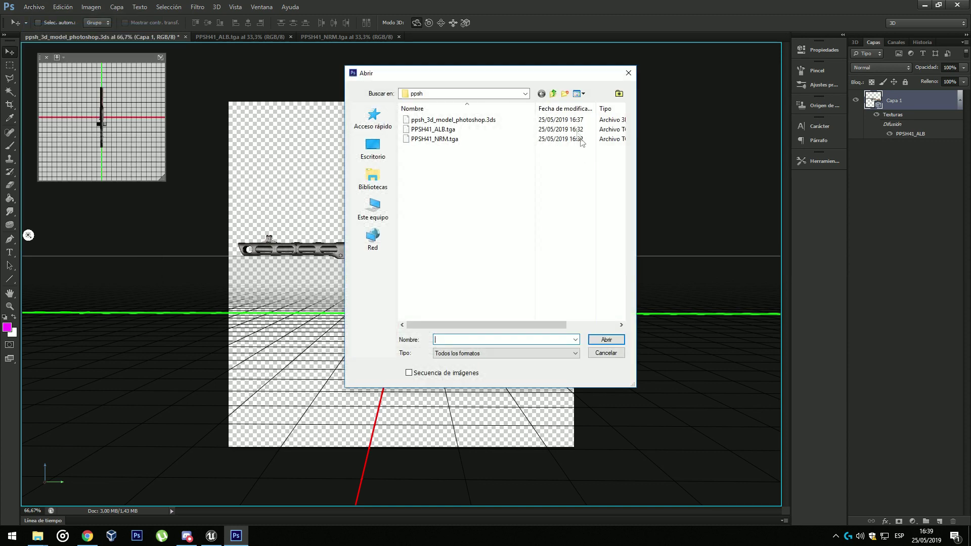
{"action": "left_click", "coordinate": [553, 93]}
{"action": "double_click", "coordinate": [434, 150]}
{"action": "scroll", "coordinate": [556, 257], "scroll_direction": "down", "scroll_amount": 1}
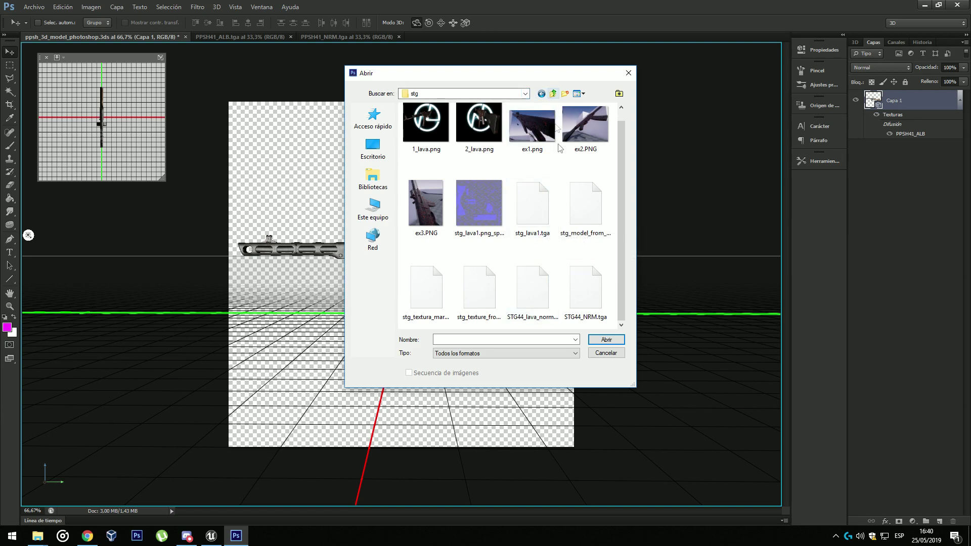
{"action": "left_click", "coordinate": [551, 96]}
{"action": "left_click", "coordinate": [552, 96]}
{"action": "double_click", "coordinate": [432, 140]}
{"action": "left_click", "coordinate": [429, 161]}
{"action": "double_click", "coordinate": [428, 161]}
{"action": "left_click", "coordinate": [425, 134]}
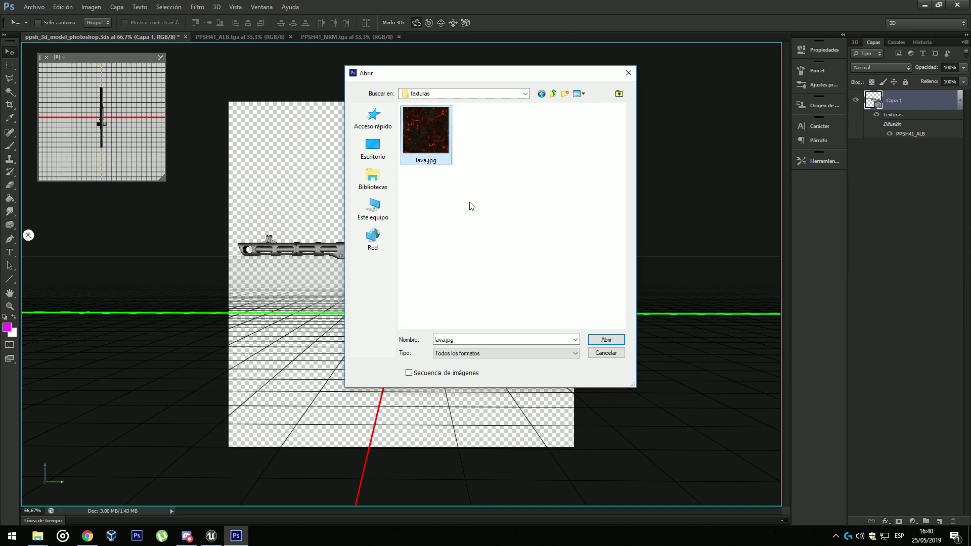
{"action": "key", "text": "Return"}
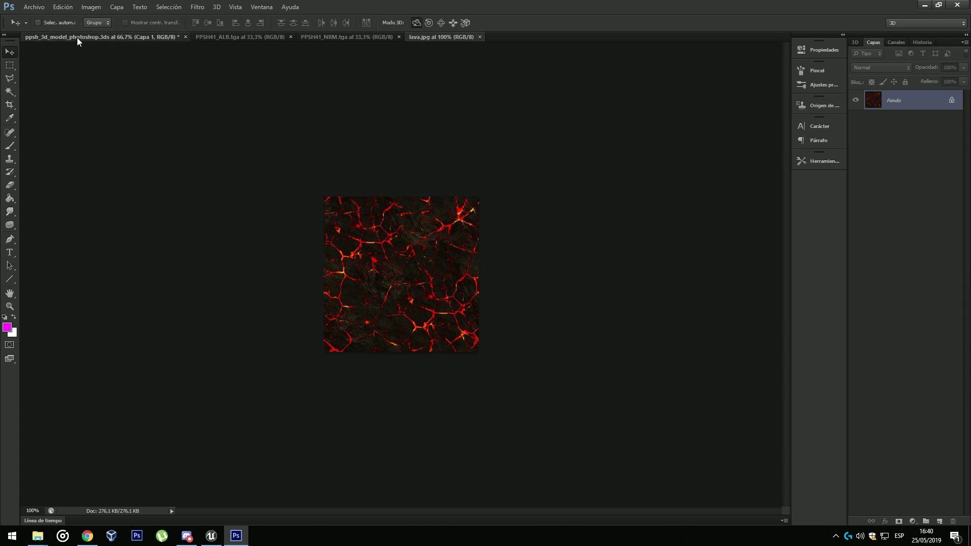
In the 3D model document, paint magenta brush strokes over the gun's front wood section and orbit the model.
{"action": "left_click", "coordinate": [77, 38]}
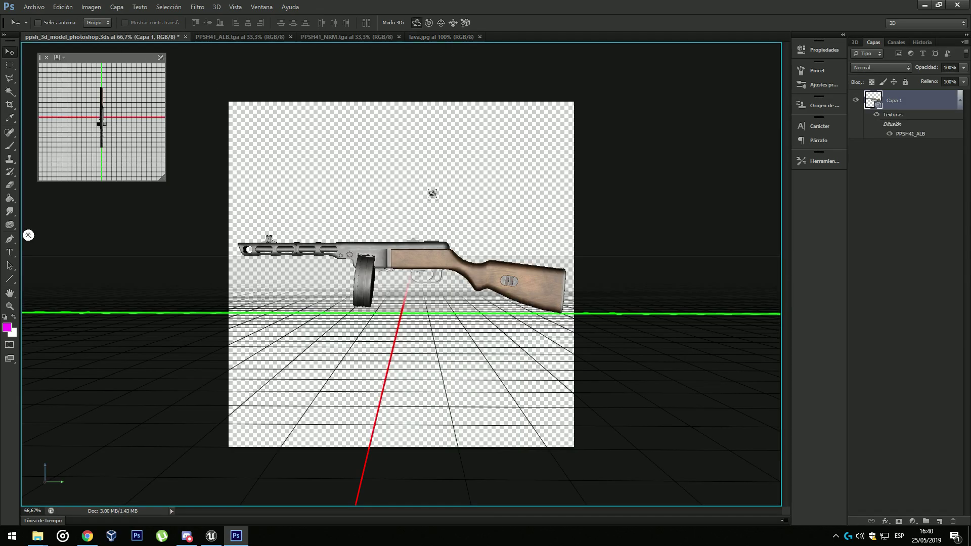
{"action": "left_click", "coordinate": [258, 40]}
{"action": "left_click", "coordinate": [81, 37]}
{"action": "left_click", "coordinate": [10, 66]}
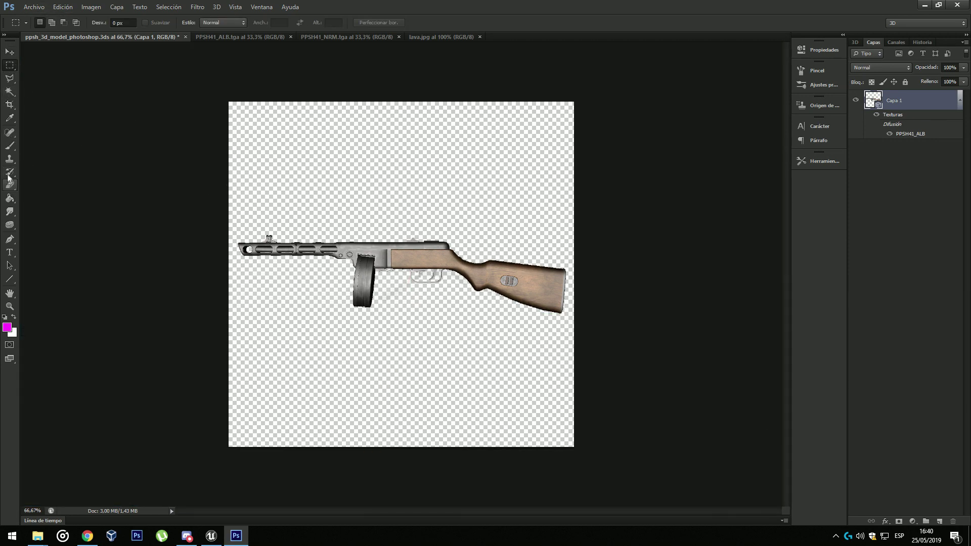
{"action": "left_click", "coordinate": [10, 147]}
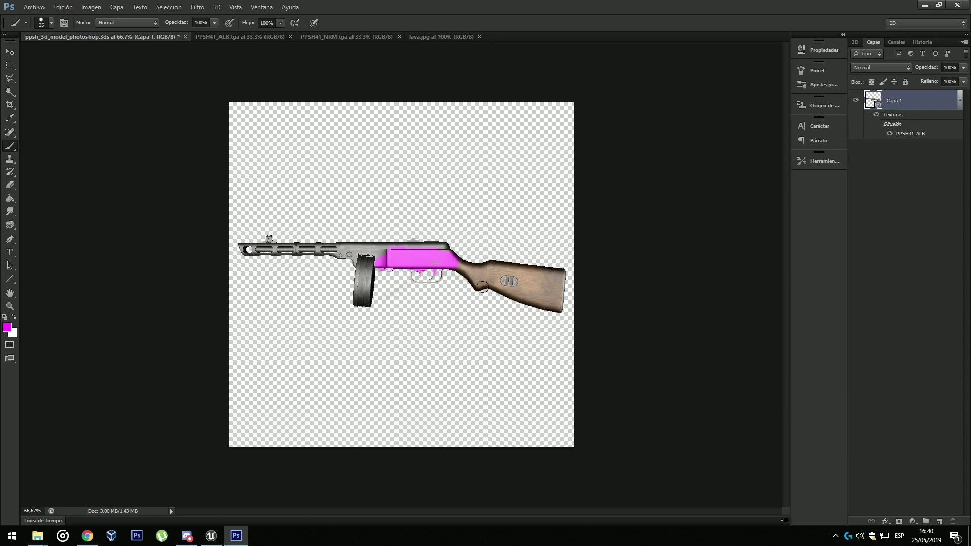
{"action": "left_click", "coordinate": [10, 52]}
{"action": "left_click_drag", "start_coordinate": [403, 156], "coordinate": [383, 163]}
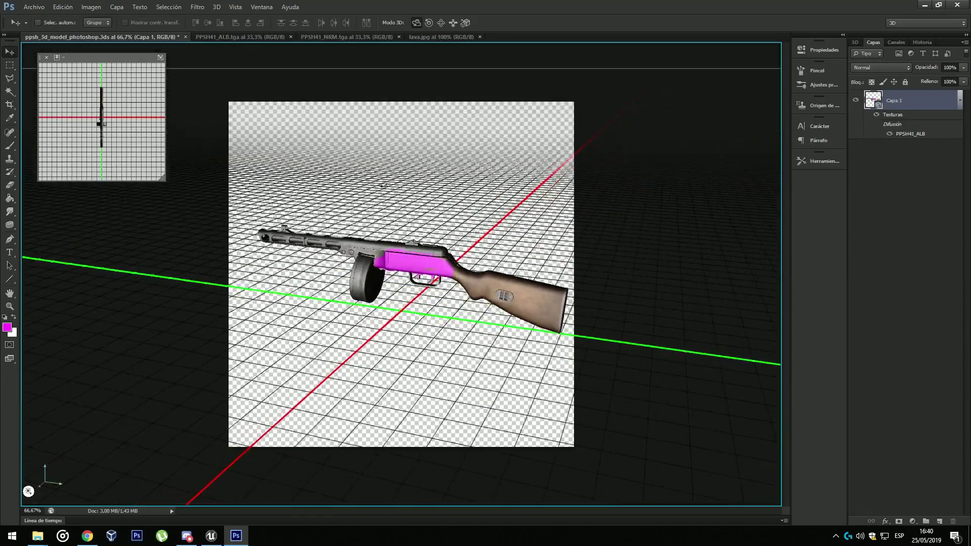
Open the painted diffuse texture from the 3D model to examine where the strokes land on the texture layout, and close it.
{"action": "left_click", "coordinate": [235, 36]}
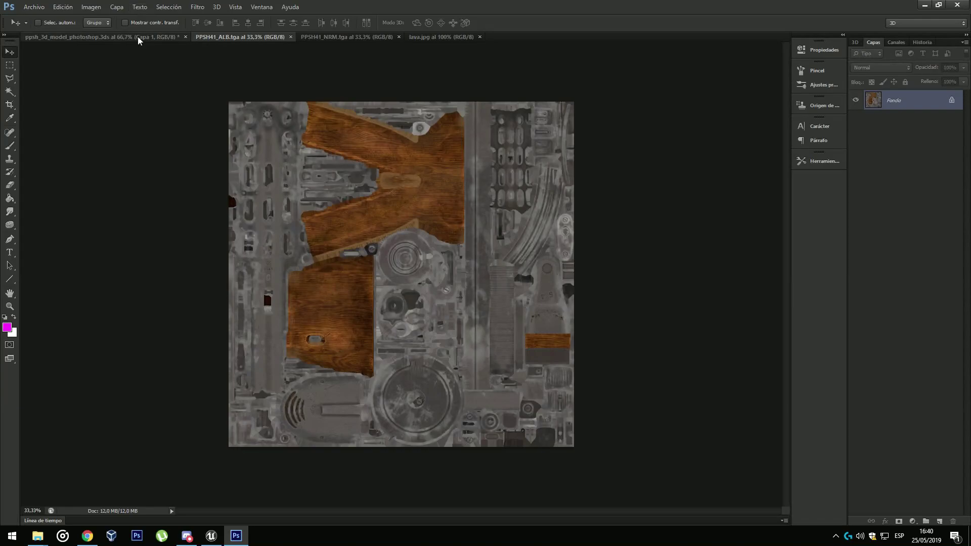
{"action": "left_click", "coordinate": [138, 37]}
{"action": "right_click", "coordinate": [404, 260]}
{"action": "left_click", "coordinate": [430, 278]}
{"action": "left_click", "coordinate": [466, 292]}
{"action": "left_click", "coordinate": [498, 303]}
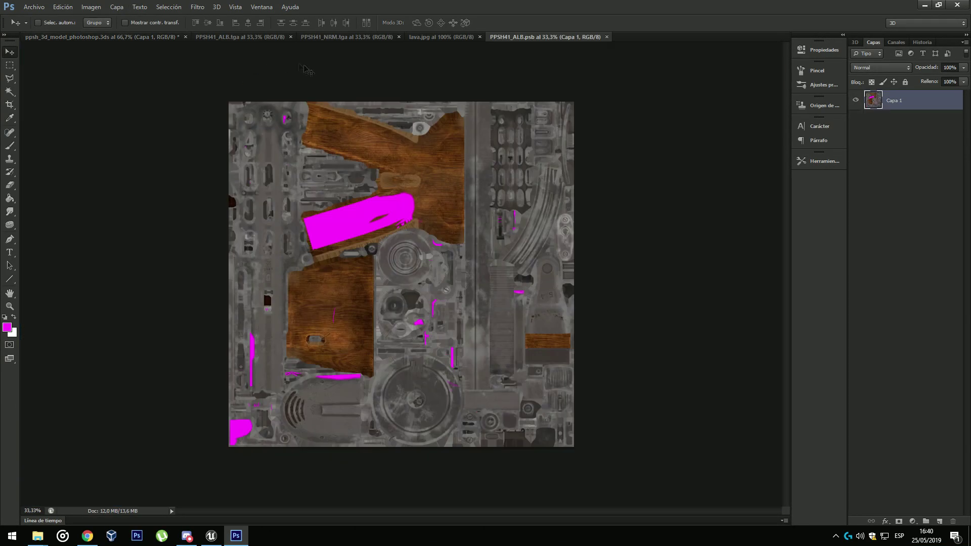
{"action": "left_click", "coordinate": [607, 37]}
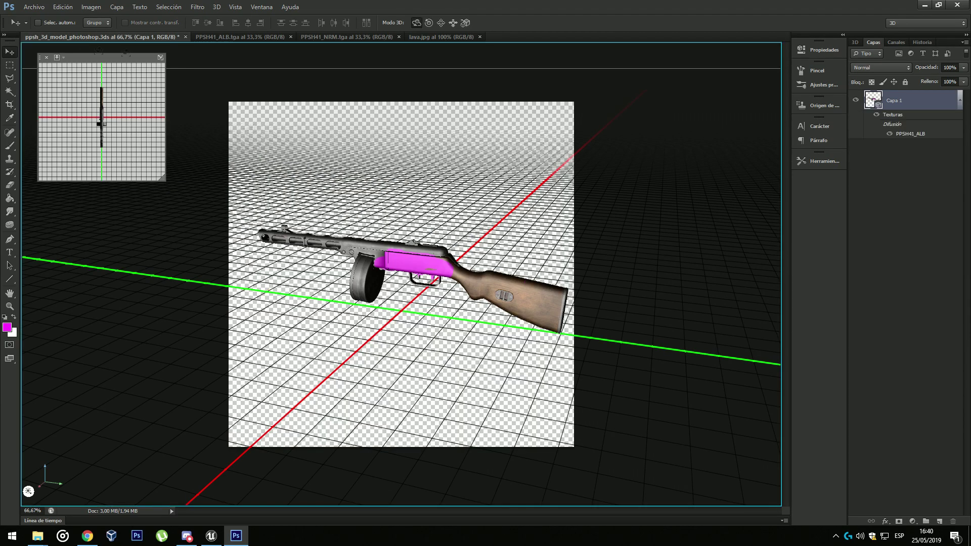
Revert the 3D model document to the history state before the magenta brush strokes.
{"action": "left_click", "coordinate": [228, 37]}
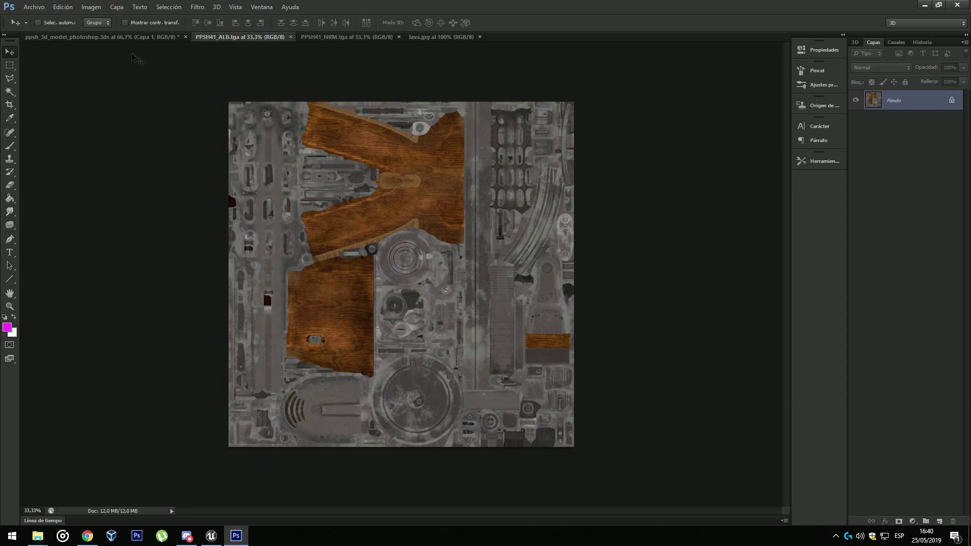
{"action": "left_click", "coordinate": [136, 37]}
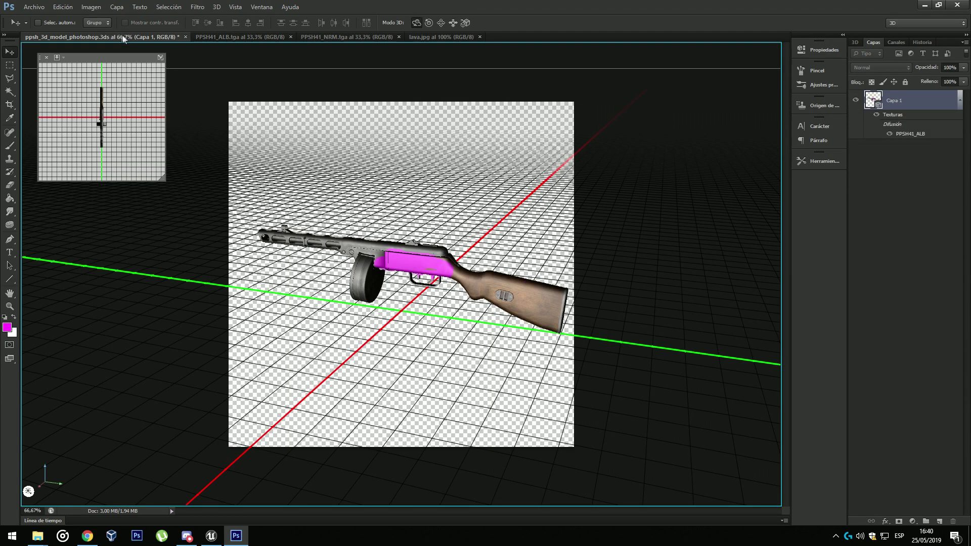
{"action": "left_click", "coordinate": [922, 42]}
{"action": "left_click", "coordinate": [911, 166]}
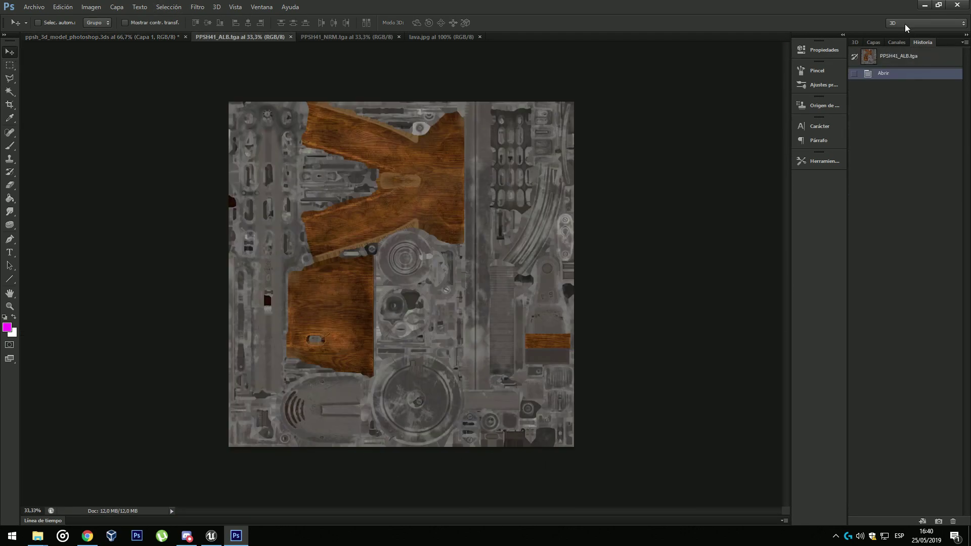
Set the workspace to Aspectos esenciales with PPSH41_ALB.tga in front.
{"action": "left_click", "coordinate": [906, 24]}
{"action": "left_click", "coordinate": [909, 33]}
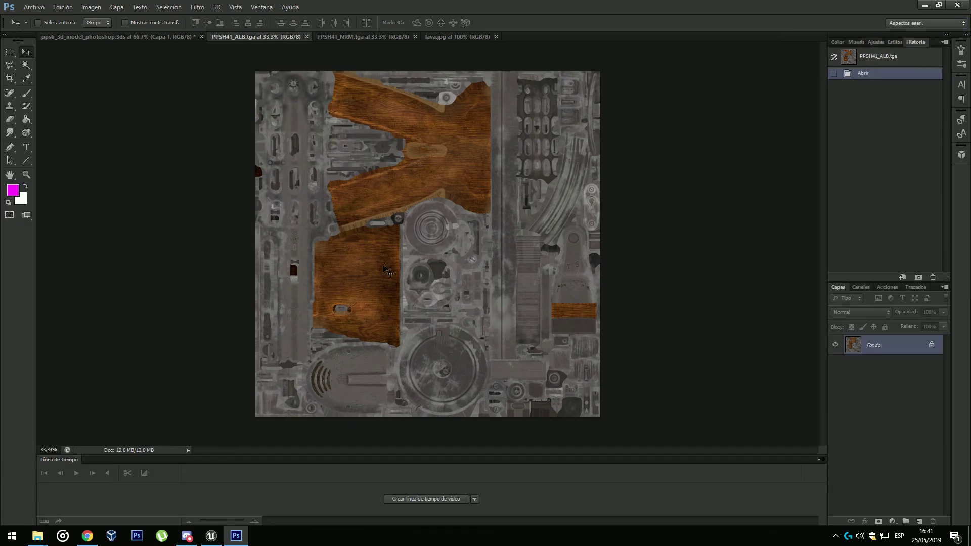
{"action": "left_click", "coordinate": [914, 24]}
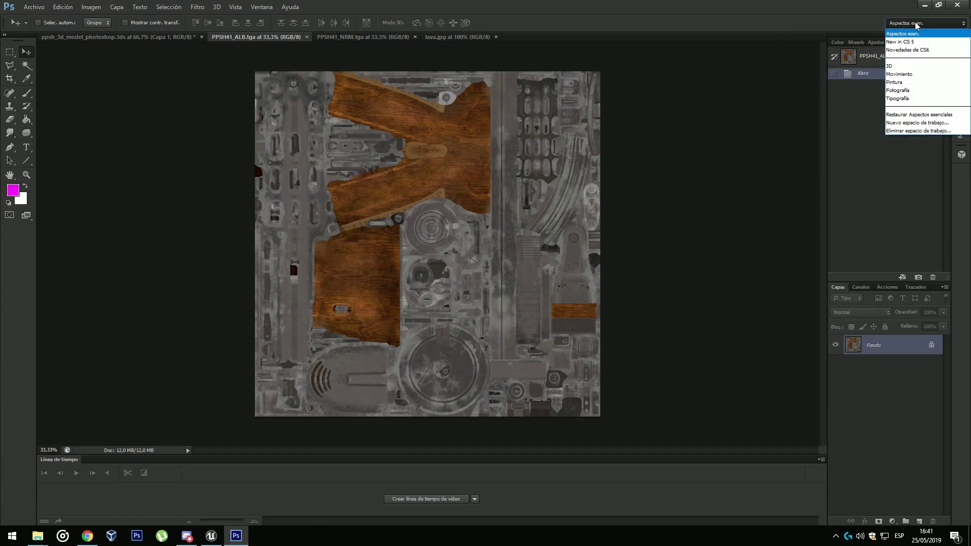
{"action": "left_click", "coordinate": [929, 33]}
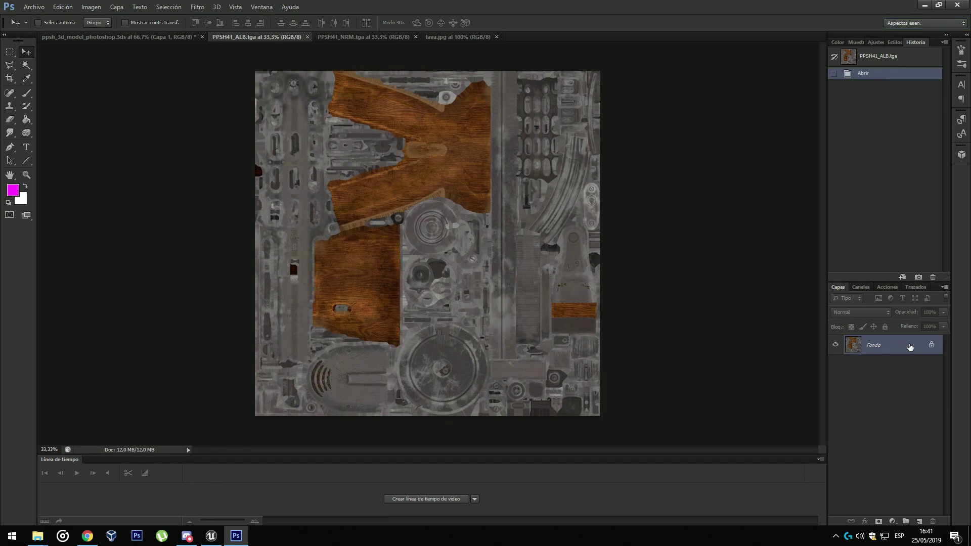
Convert the background into a regular layer, duplicate it, and hide and rename the lower layer as original.
{"action": "double_click", "coordinate": [910, 347]}
{"action": "left_click", "coordinate": [574, 168]}
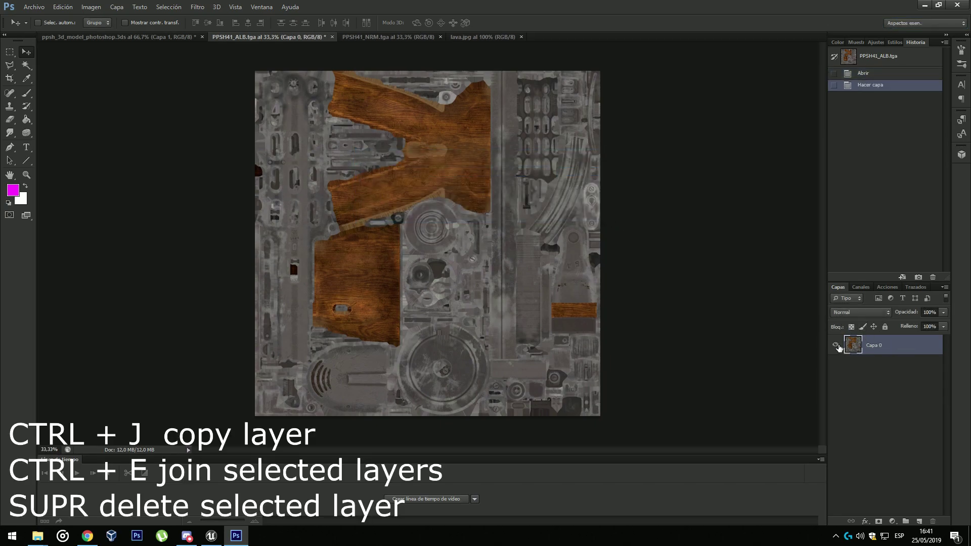
{"action": "key", "text": "ctrl+j"}
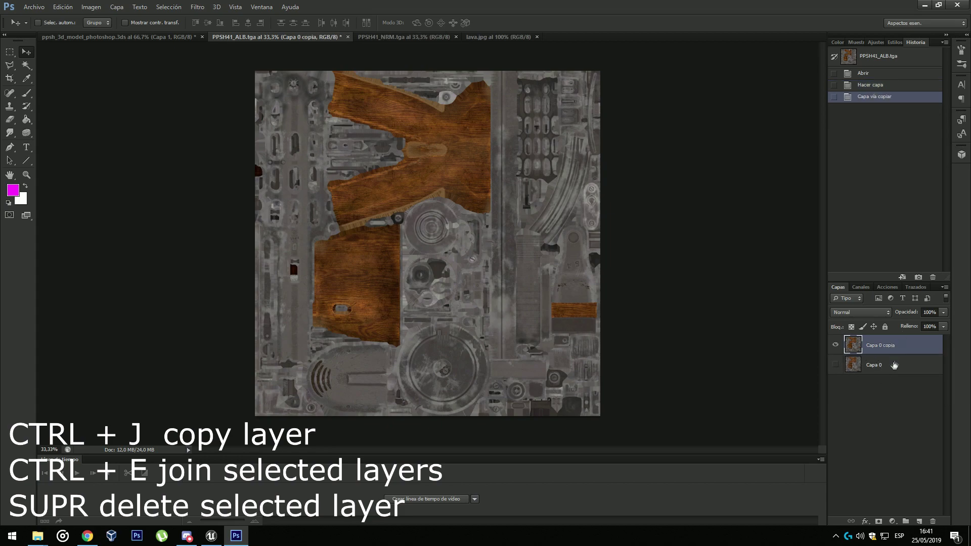
{"action": "double_click", "coordinate": [878, 366]}
{"action": "type", "text": "original"}
{"action": "key", "text": "Return"}
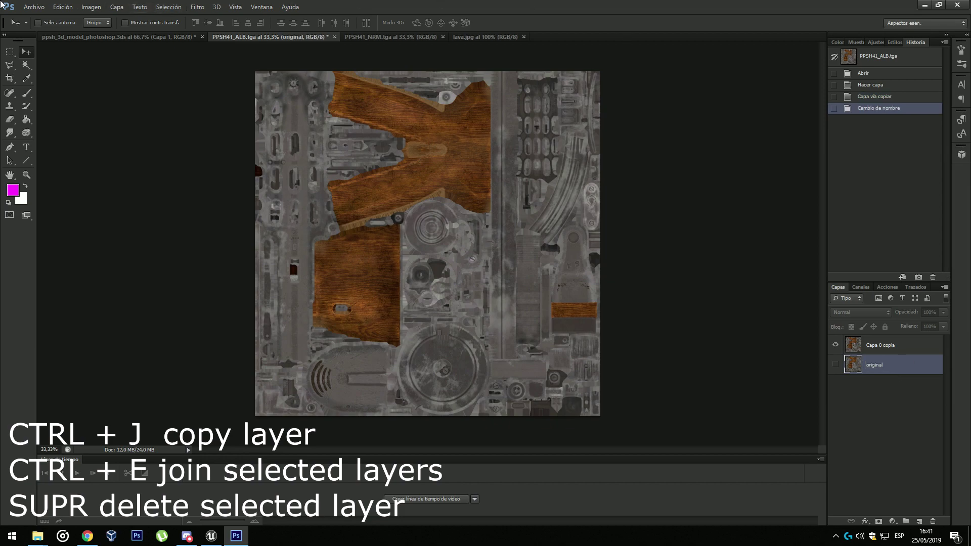
Save the texture document as PPSH41_magma.psd in Photoshop format in the ppsh folder, keeping its layers.
{"action": "left_click", "coordinate": [33, 6]}
{"action": "left_click", "coordinate": [56, 128]}
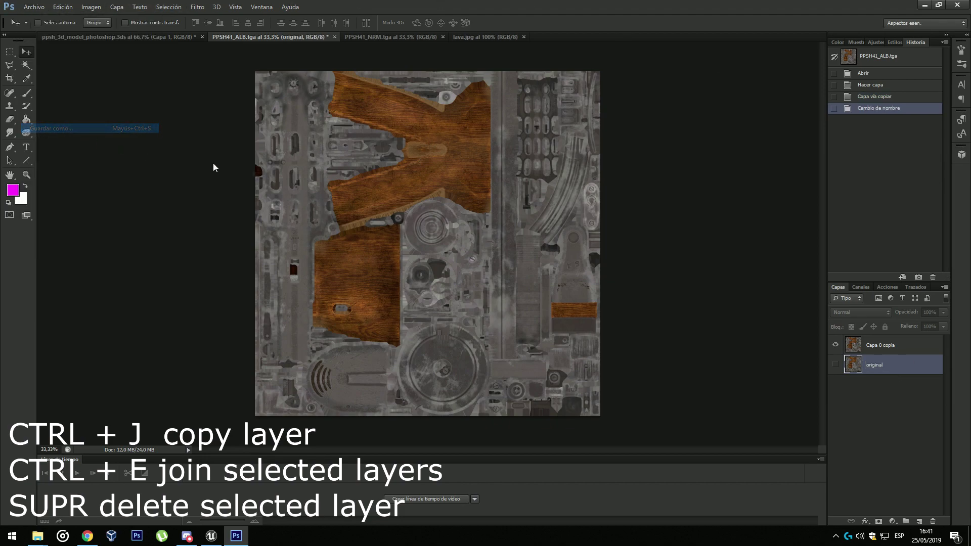
{"action": "left_click", "coordinate": [480, 267]}
{"action": "left_click", "coordinate": [481, 277]}
{"action": "left_click", "coordinate": [473, 252]}
{"action": "left_click", "coordinate": [473, 253]}
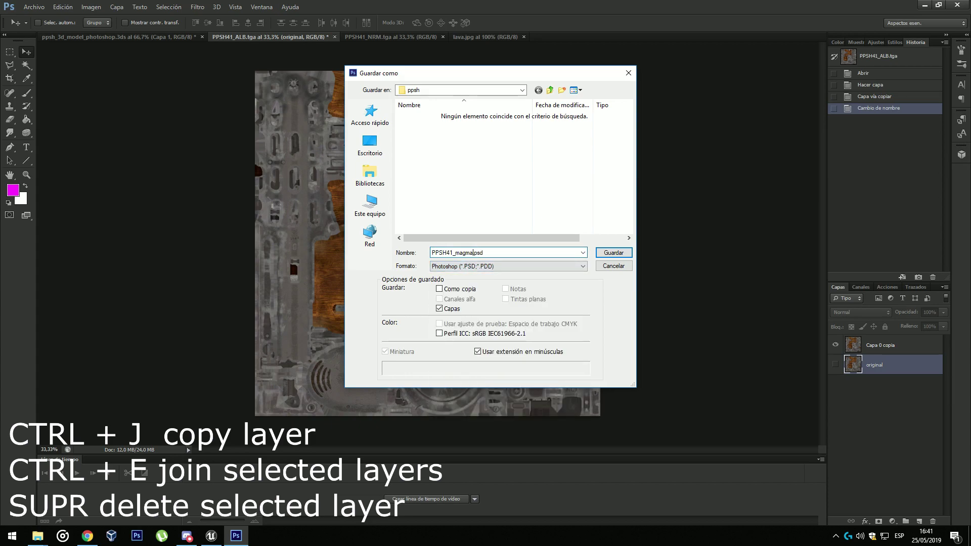
{"action": "key", "text": "Return"}
Select the brown wood on Capa 0 copia by color range with tolerance 100 and copy it to a new layer.
{"action": "left_click", "coordinate": [880, 345]}
{"action": "left_click", "coordinate": [168, 7]}
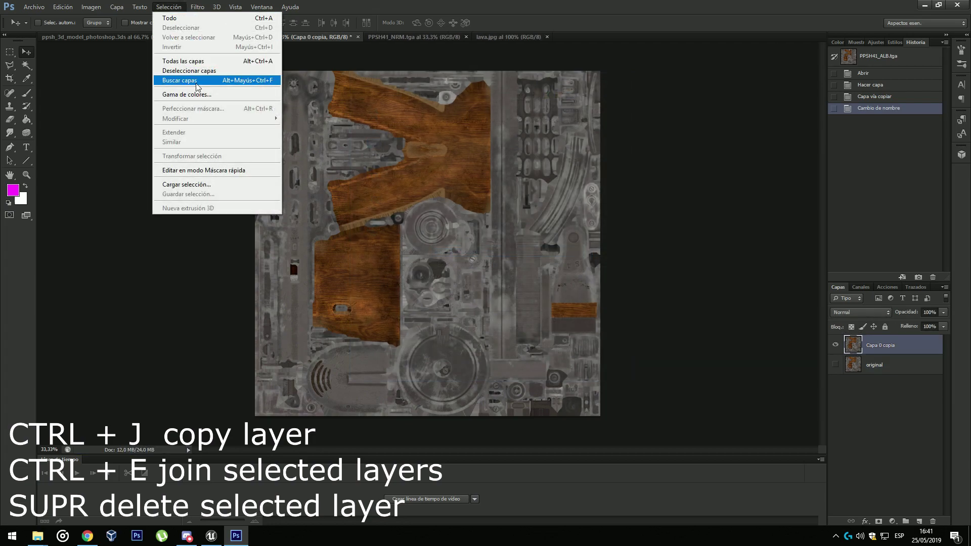
{"action": "left_click", "coordinate": [204, 95]}
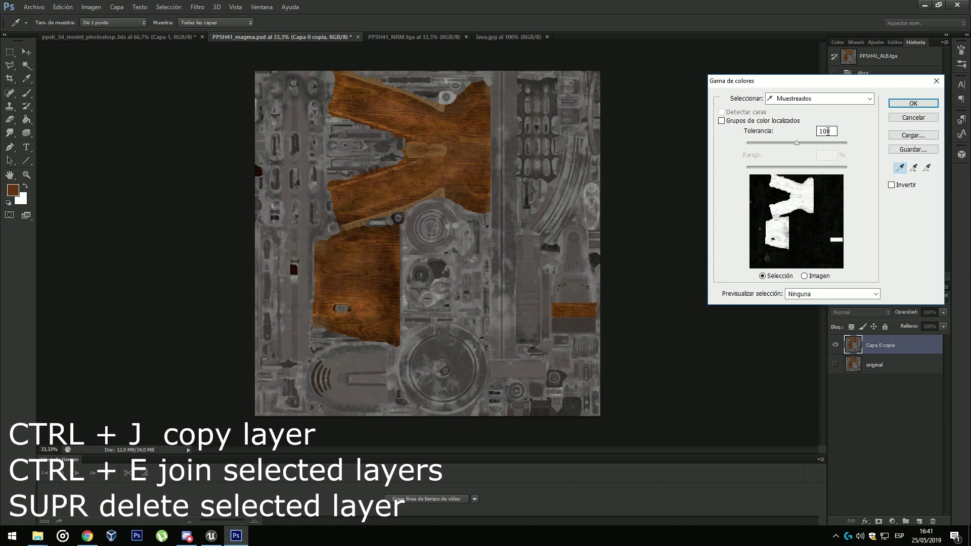
{"action": "left_click", "coordinate": [913, 103]}
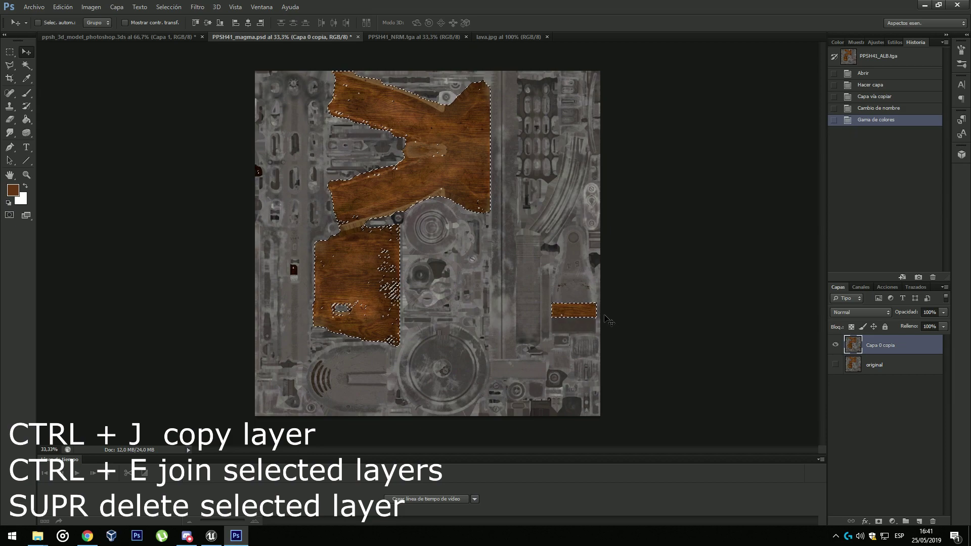
{"action": "key", "text": "ctrl+j"}
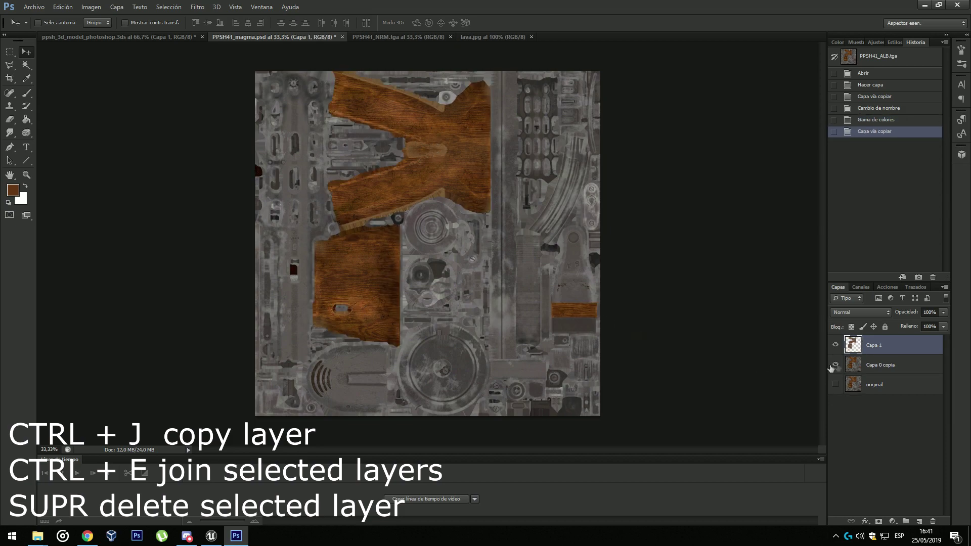
{"action": "left_click", "coordinate": [838, 367]}
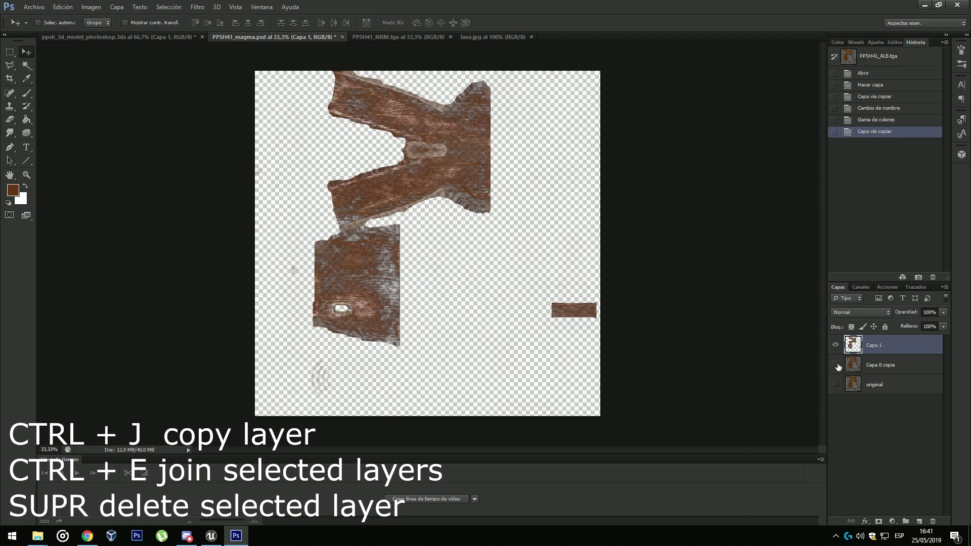
{"action": "left_click", "coordinate": [836, 365]}
{"action": "left_click", "coordinate": [836, 365]}
{"action": "left_click", "coordinate": [836, 365]}
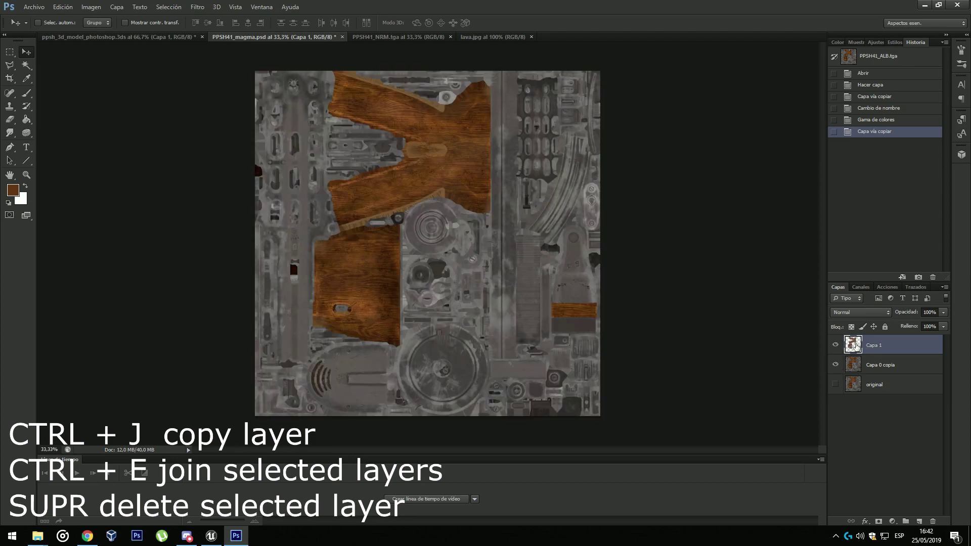
Load the wood layer's pixels as a selection and hide the Capa 0 copia layer beneath it.
{"action": "right_click", "coordinate": [855, 346]}
{"action": "left_click", "coordinate": [857, 132]}
{"action": "left_click", "coordinate": [835, 345]}
{"action": "left_click", "coordinate": [880, 365]}
{"action": "left_click", "coordinate": [859, 348]}
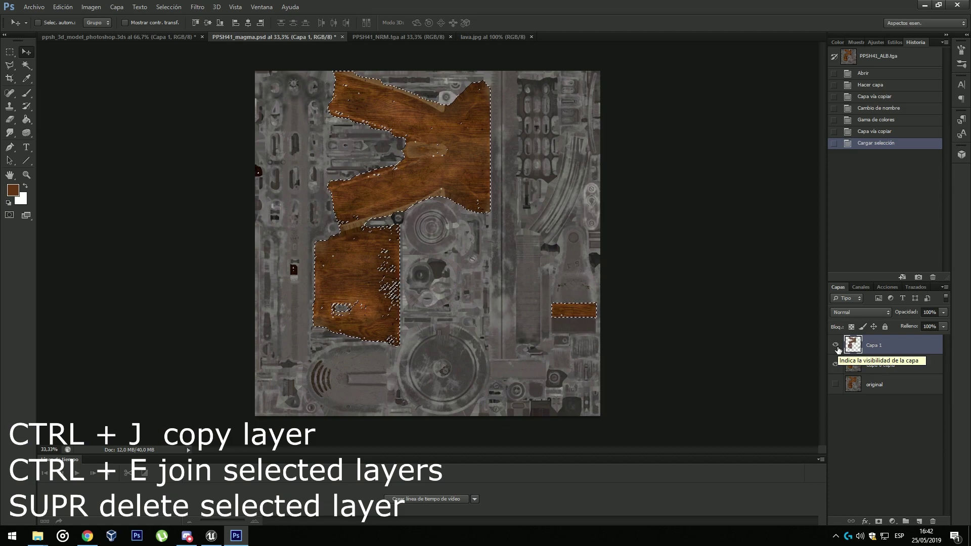
{"action": "left_click", "coordinate": [836, 346], "text": "alt"}
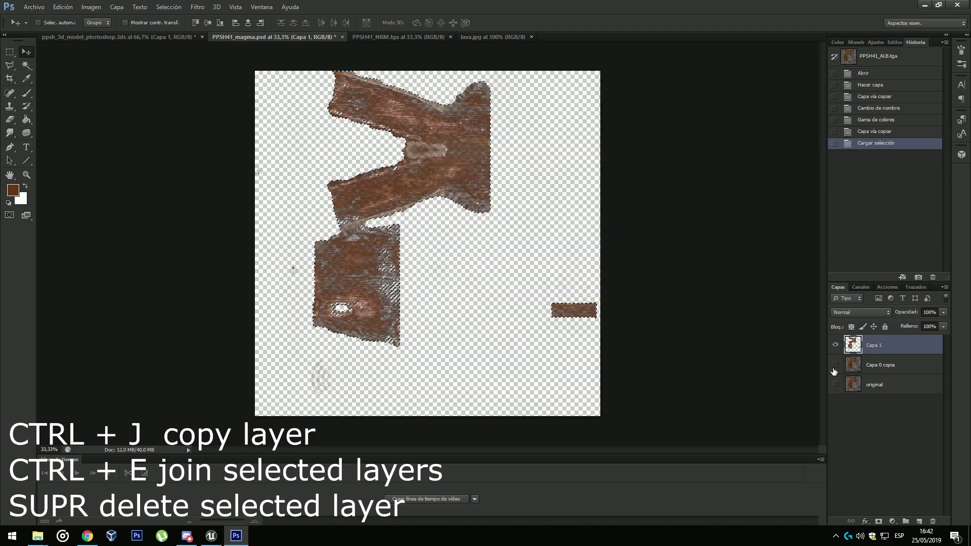
Paint the selected wood areas black with a 257 px brush at 100% hardness, and show the Capa 0 copia layer again.
{"action": "left_click", "coordinate": [27, 93]}
{"action": "left_click", "coordinate": [858, 42]}
{"action": "left_click", "coordinate": [838, 42]}
{"action": "left_click", "coordinate": [858, 42]}
{"action": "left_click", "coordinate": [910, 53]}
{"action": "right_click", "coordinate": [408, 169]}
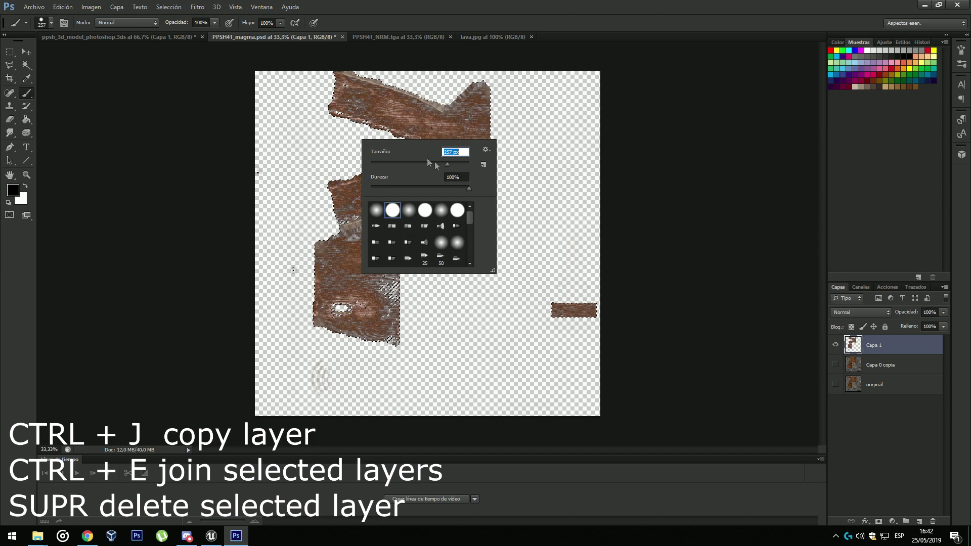
{"action": "left_click_drag", "start_coordinate": [397, 100], "coordinate": [274, 77]}
{"action": "mouse_move", "coordinate": [461, 134]}
{"action": "left_mouse_down"}
{"action": "mouse_move", "coordinate": [415, 197]}
{"action": "mouse_move", "coordinate": [334, 243]}
{"action": "mouse_move", "coordinate": [354, 283]}
{"action": "mouse_move", "coordinate": [401, 327]}
{"action": "left_mouse_up"}
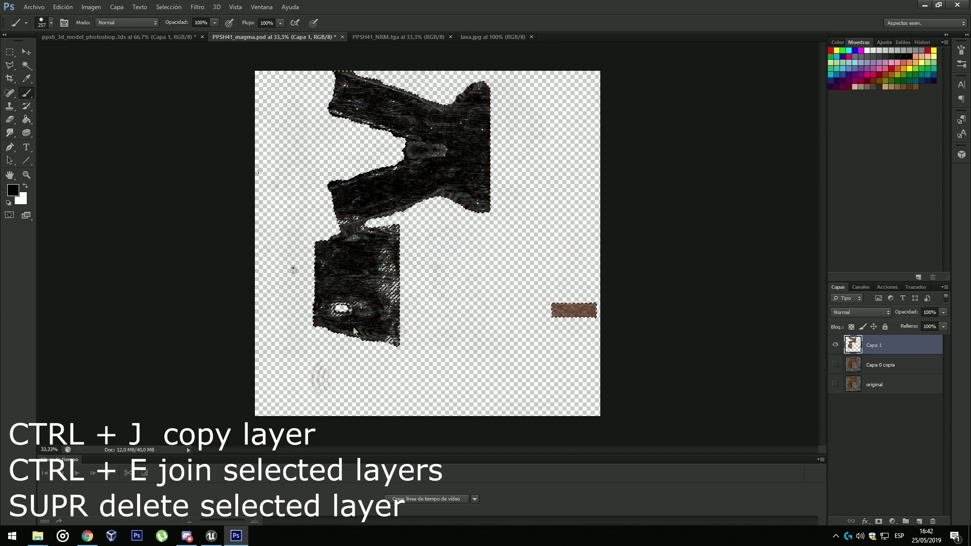
{"action": "left_click_drag", "start_coordinate": [561, 313], "coordinate": [578, 298]}
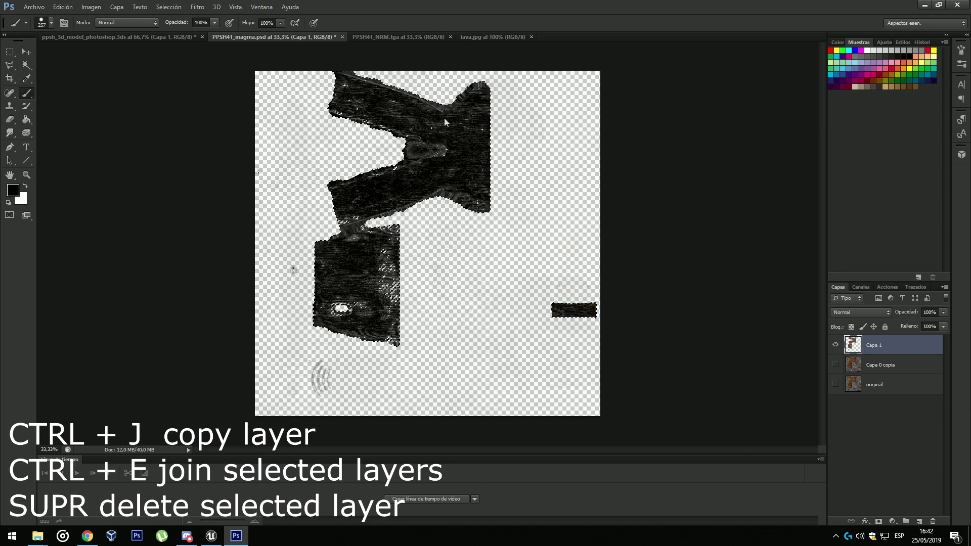
{"action": "key", "text": "m"}
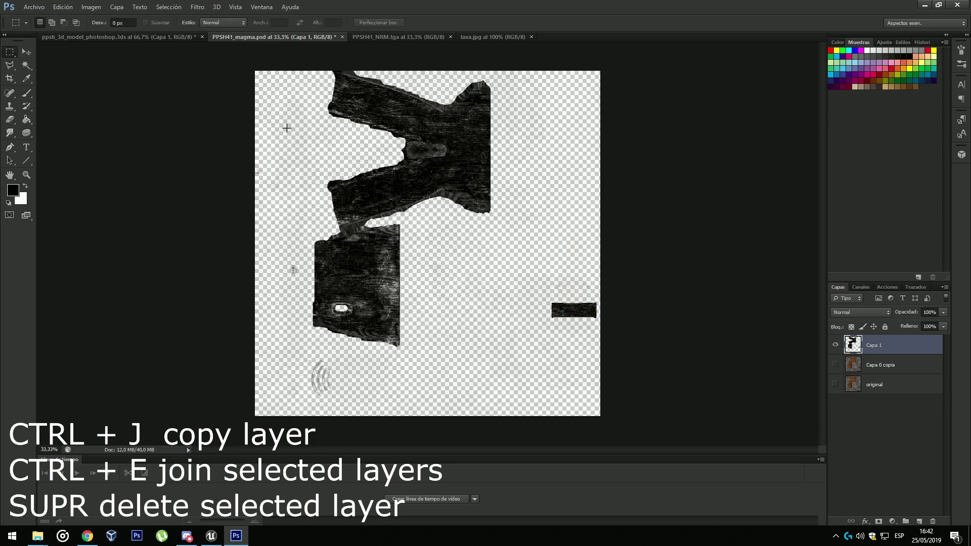
{"action": "left_click", "coordinate": [836, 365]}
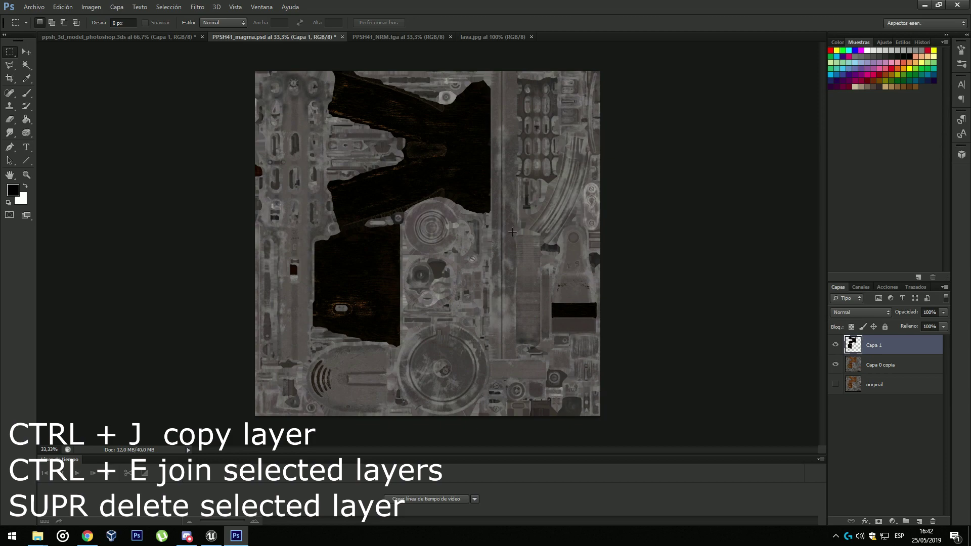
Save a copy of the magma texture document in Targa format as test1.tga in the ppsh folder.
{"action": "left_click", "coordinate": [34, 7]}
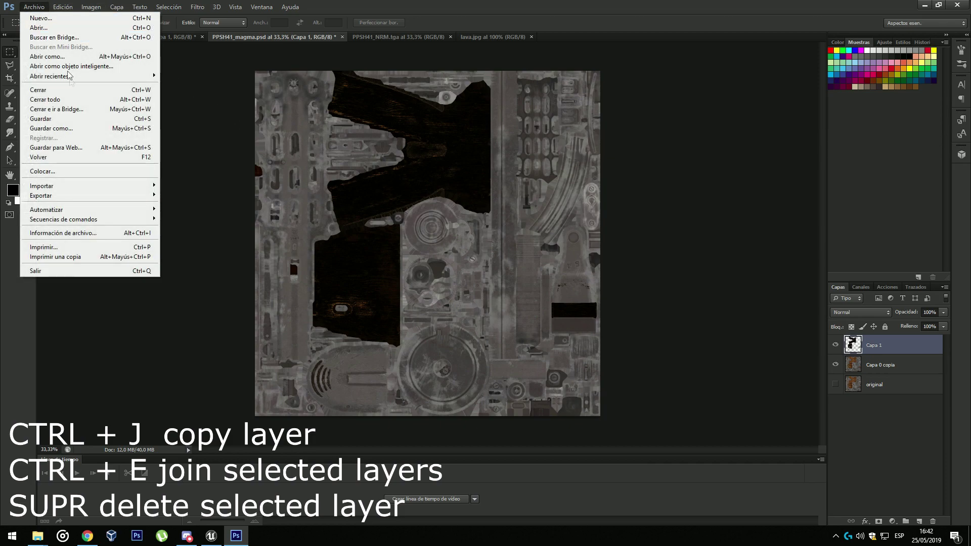
{"action": "left_click", "coordinate": [112, 131]}
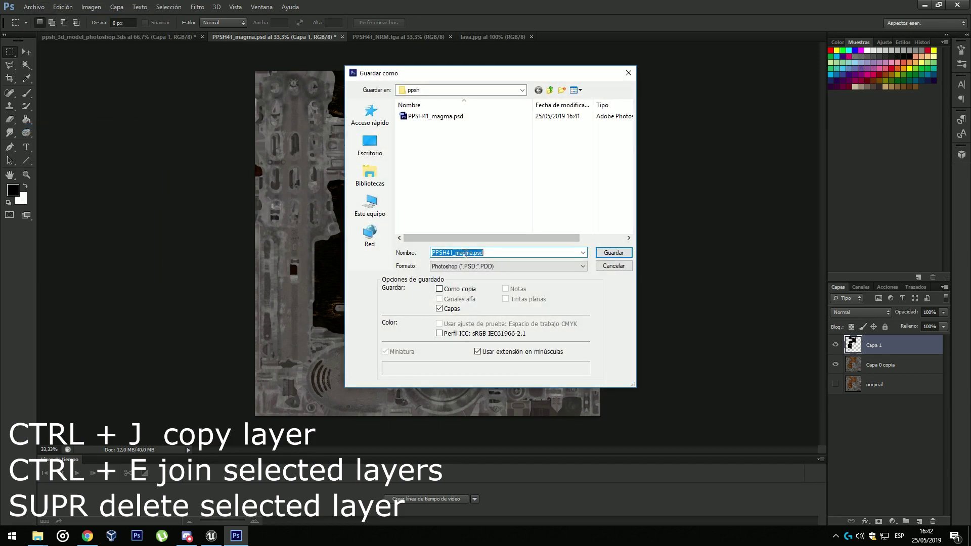
{"action": "left_click", "coordinate": [486, 267]}
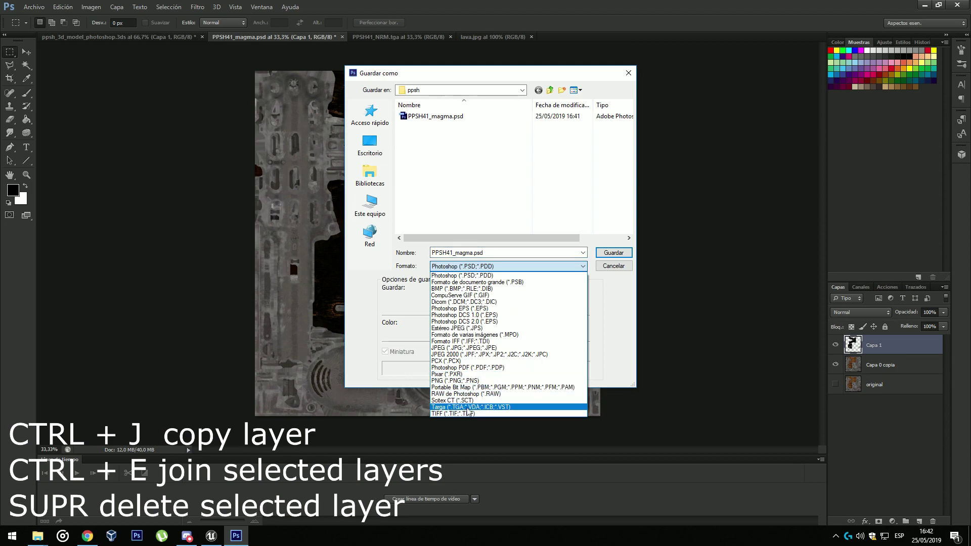
{"action": "left_click", "coordinate": [466, 408]}
{"action": "left_click", "coordinate": [470, 253]}
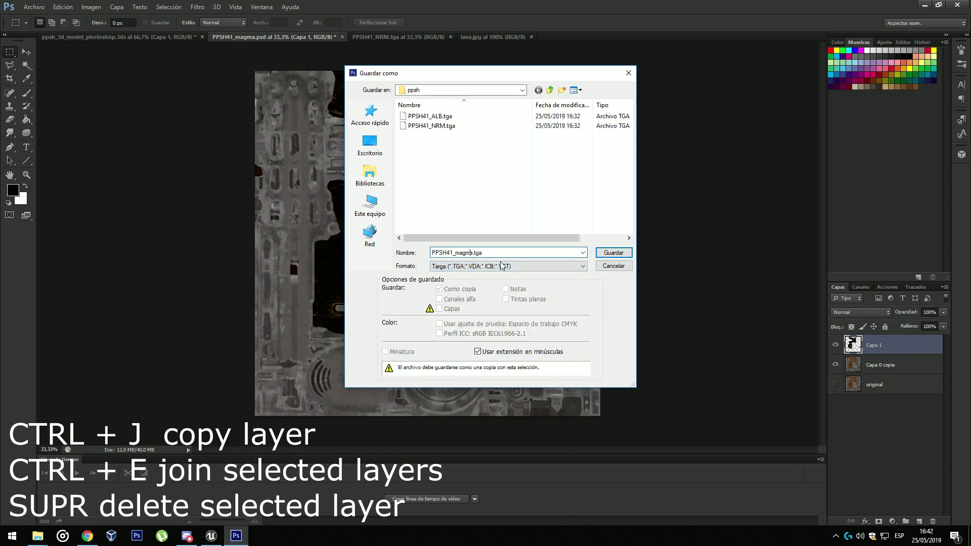
{"action": "double_click", "coordinate": [468, 253]}
{"action": "type", "text": "test1"}
{"action": "key", "text": "Return"}
{"action": "key", "text": "Return"}
Replace the diffuse texture of the 3D gun model's material with test1.tga.
{"action": "left_click", "coordinate": [71, 37]}
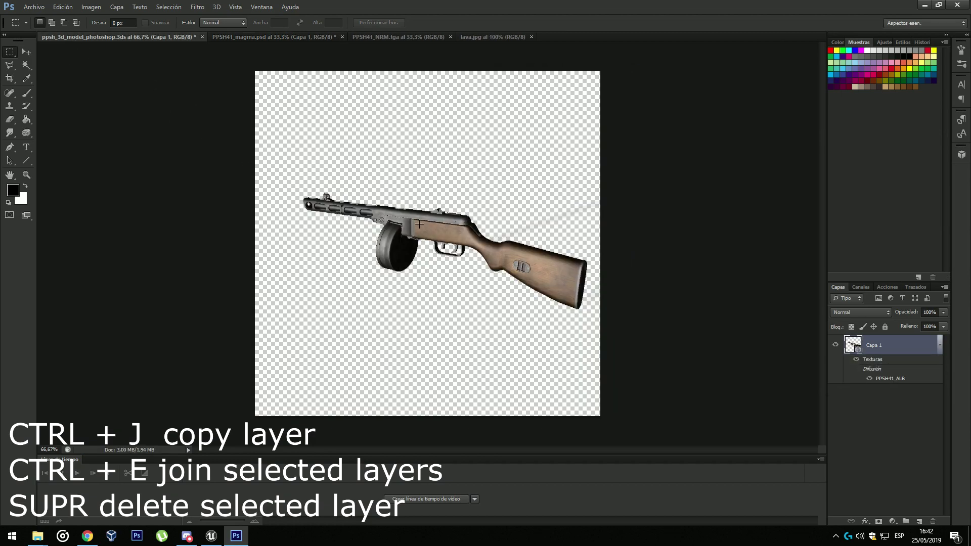
{"action": "key", "text": "v"}
{"action": "right_click", "coordinate": [422, 234]}
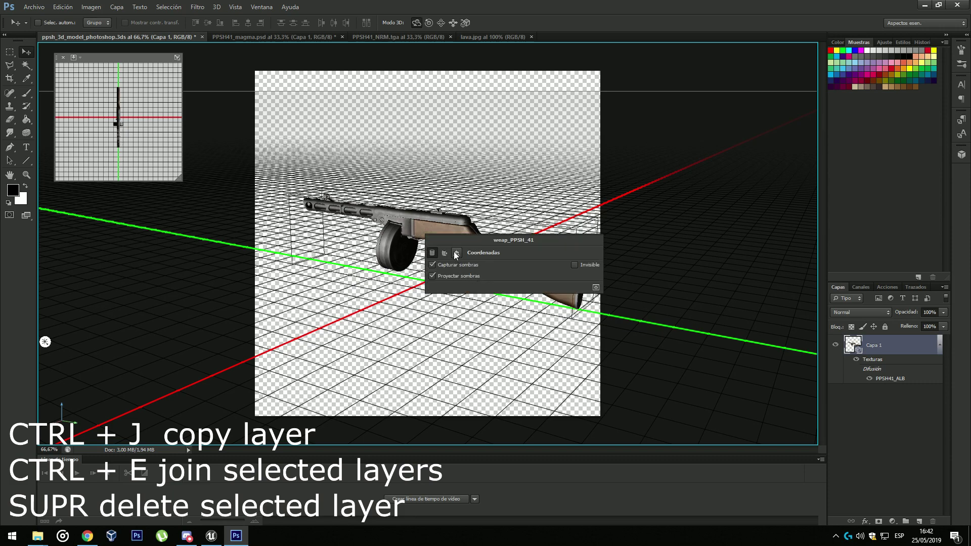
{"action": "left_click", "coordinate": [445, 253]}
{"action": "left_click", "coordinate": [483, 266]}
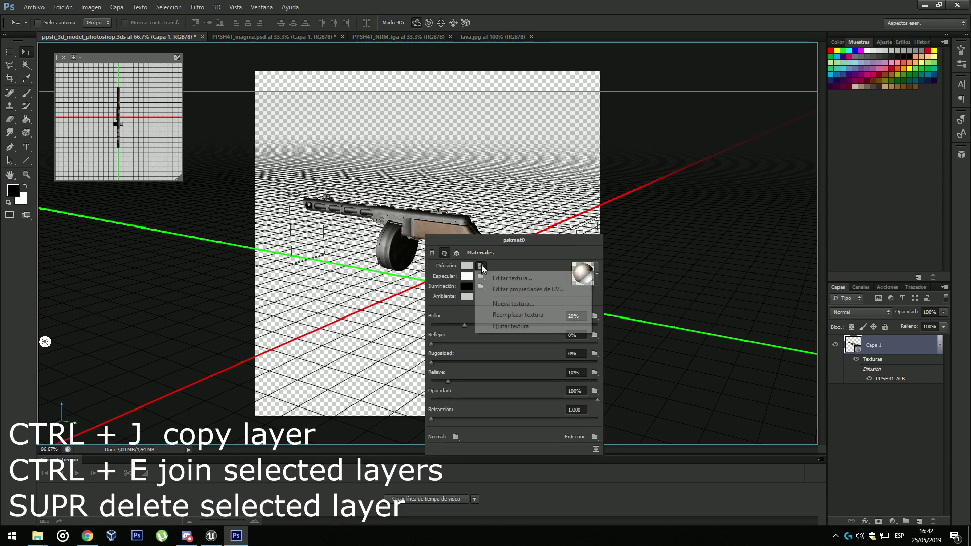
{"action": "left_click", "coordinate": [520, 315]}
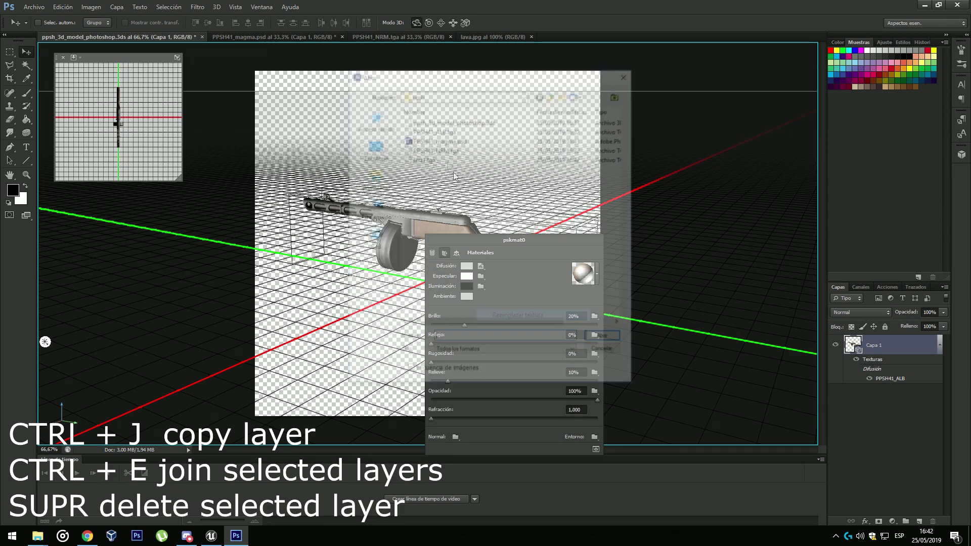
{"action": "double_click", "coordinate": [424, 158]}
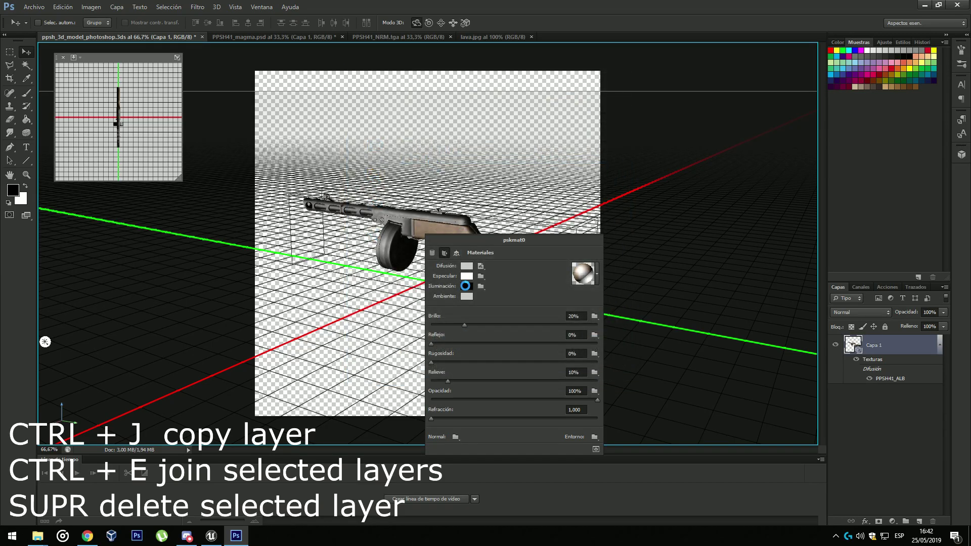
{"action": "left_click", "coordinate": [420, 162]}
{"action": "mouse_move", "coordinate": [508, 171]}
{"action": "left_mouse_down"}
{"action": "mouse_move", "coordinate": [520, 167]}
{"action": "mouse_move", "coordinate": [436, 160]}
{"action": "mouse_move", "coordinate": [397, 172]}
{"action": "mouse_move", "coordinate": [507, 161]}
{"action": "mouse_move", "coordinate": [519, 173]}
{"action": "left_mouse_up"}
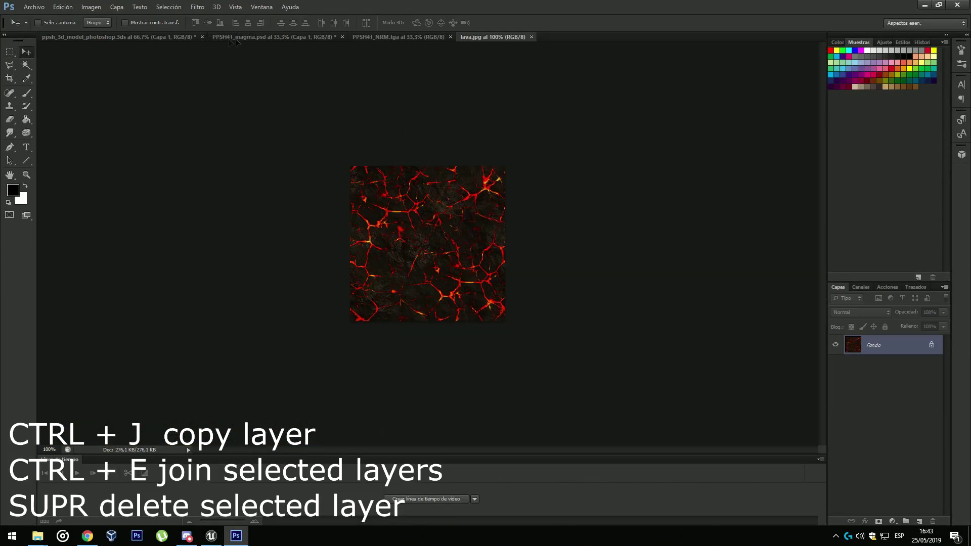
Place the lava image in the upper-left corner of PPSH41_magma.psd as layer magma, and rename the blackened wood layer wood_black.
{"action": "left_click_drag", "start_coordinate": [244, 42], "coordinate": [303, 108]}
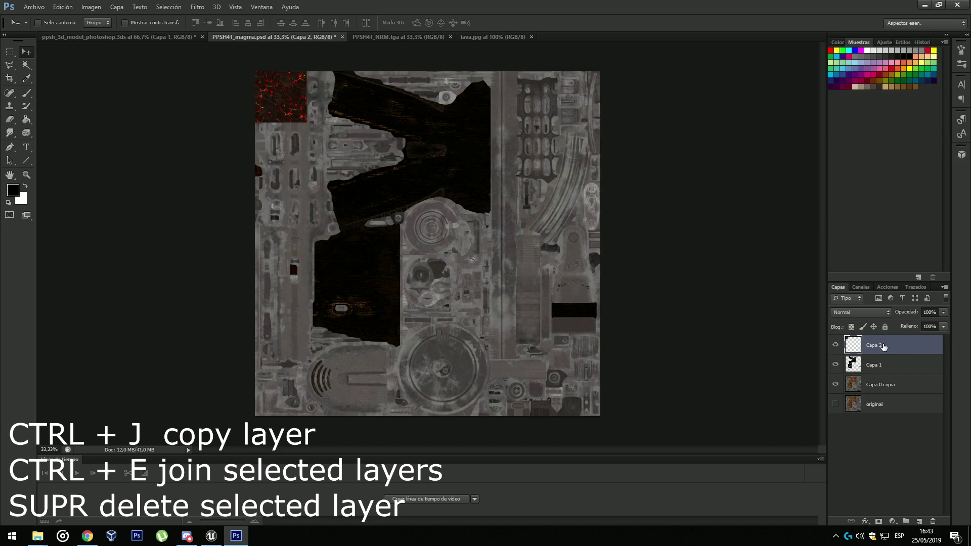
{"action": "key", "text": "Return"}
{"action": "double_click", "coordinate": [880, 364]}
{"action": "type", "text": "wood_black"}
{"action": "key", "text": "Return"}
Duplicate the magma tile side by side across the texture's full width and merge the copies into one row layer.
{"action": "left_click", "coordinate": [904, 344]}
{"action": "key", "text": "ctrl+j"}
{"action": "left_click_drag", "start_coordinate": [286, 104], "coordinate": [546, 212]}
{"action": "key", "text": "ctrl+j"}
Duplicate the magma row downward until it covers the whole texture, and merge the copies into a single layer.
{"action": "key", "text": "ctrl+j"}
{"action": "key", "text": "ctrl+j"}
{"action": "key", "text": "ctrl+j"}
{"action": "key", "text": "ctrl+j"}
{"action": "left_click", "coordinate": [903, 463], "text": "shift"}
{"action": "key", "text": "ctrl+e"}
{"action": "key", "text": "ctrl+j"}
{"action": "key", "text": "ctrl+j"}
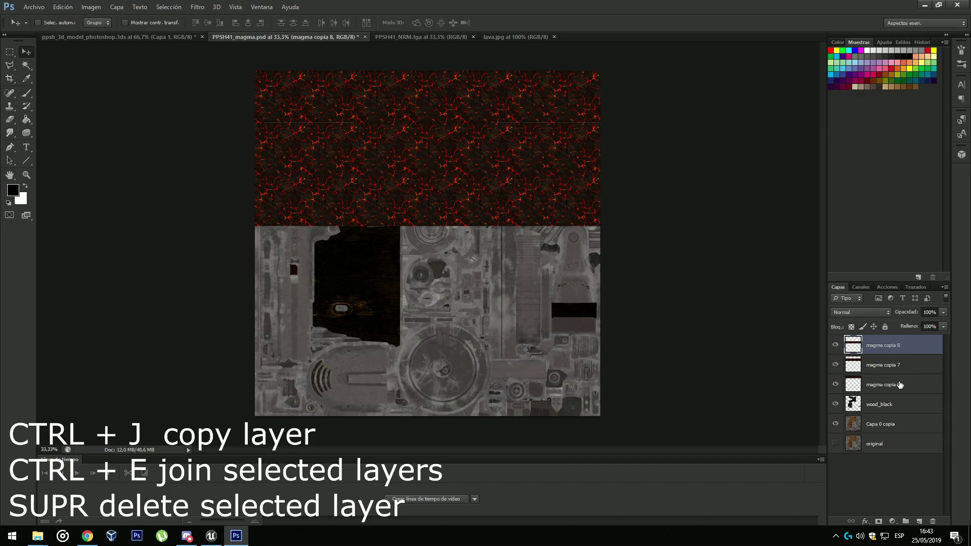
{"action": "left_click", "coordinate": [900, 386], "text": "shift"}
{"action": "key", "text": "ctrl+e"}
{"action": "key", "text": "ctrl+j"}
{"action": "left_click_drag", "start_coordinate": [461, 152], "coordinate": [435, 325]}
{"action": "key", "text": "ctrl+j"}
{"action": "left_click", "coordinate": [864, 384], "text": "shift"}
{"action": "key", "text": "ctrl+e"}
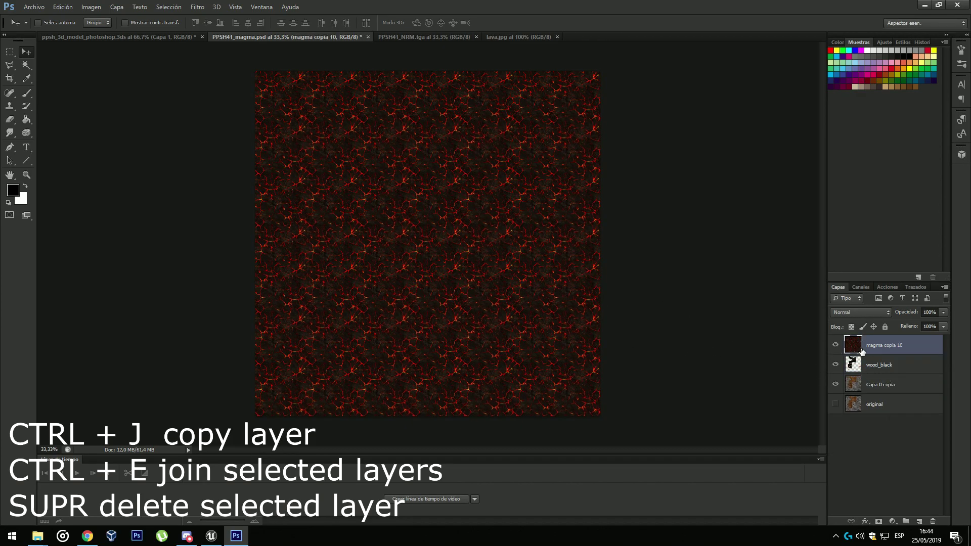
Move the merged magma layer below wood_black and set its opacity to 81%.
{"action": "left_click_drag", "start_coordinate": [862, 352], "coordinate": [860, 372]}
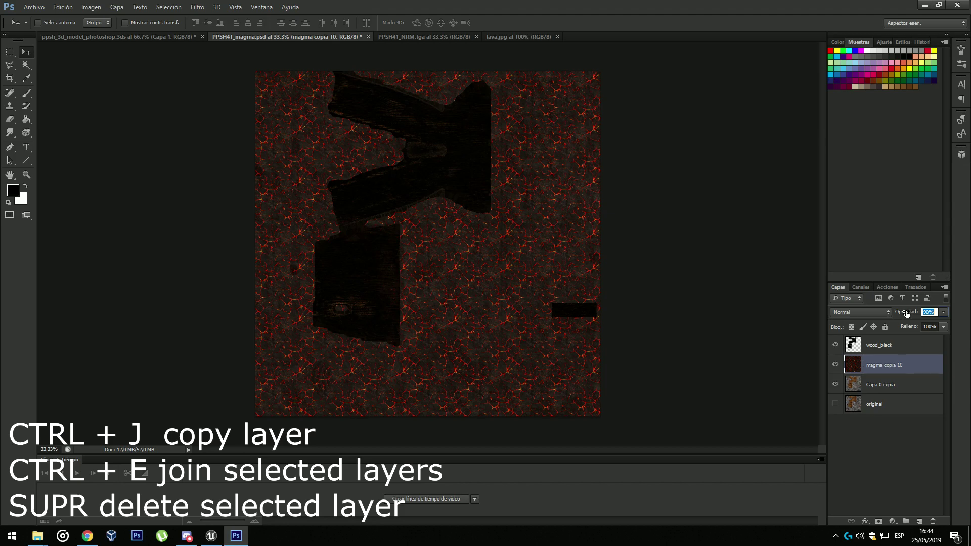
{"action": "left_click_drag", "start_coordinate": [905, 313], "coordinate": [849, 278]}
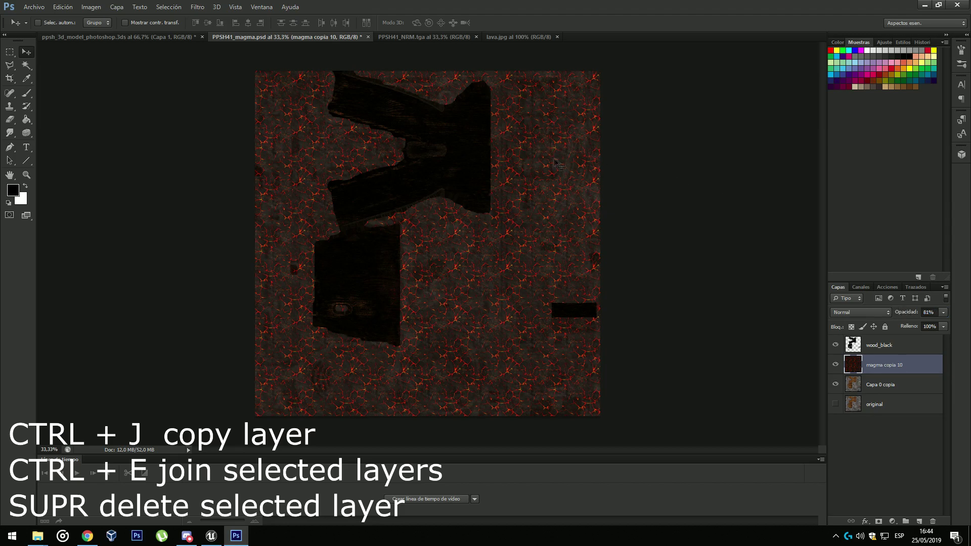
{"action": "left_click", "coordinate": [91, 38]}
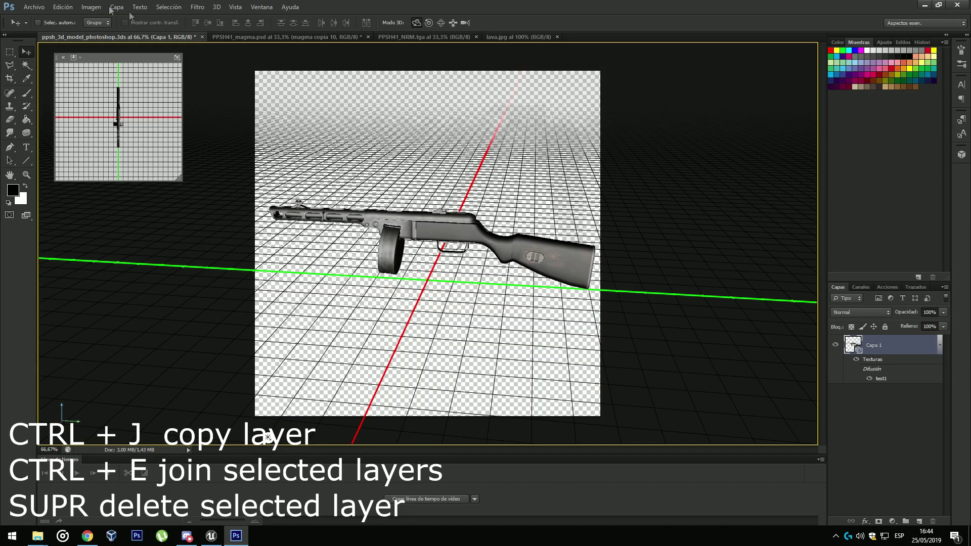
{"action": "left_click", "coordinate": [280, 36]}
Save a Targa copy of the magma texture as test2.tga in the ppsh folder.
{"action": "left_click", "coordinate": [52, 6]}
{"action": "mouse_move", "coordinate": [33, 7]}
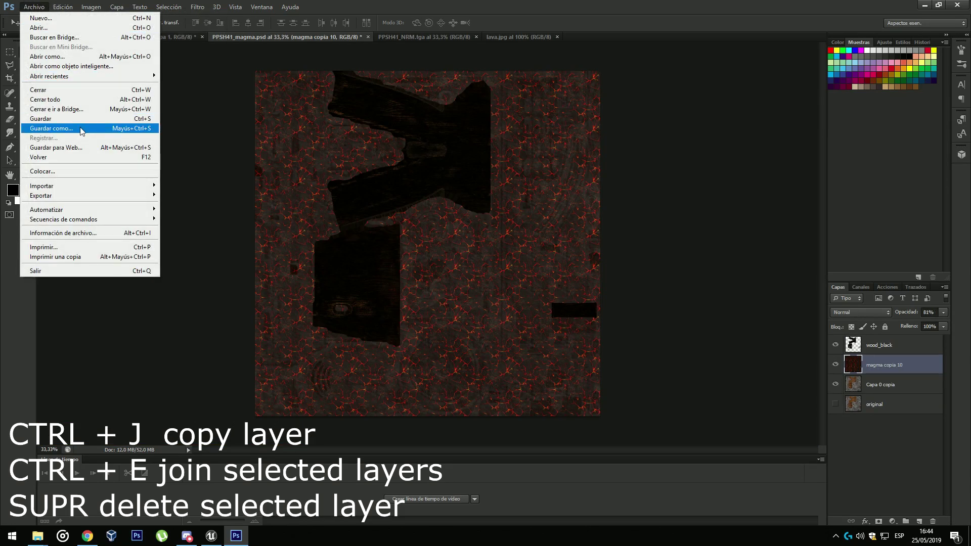
{"action": "left_click", "coordinate": [71, 128]}
{"action": "left_click", "coordinate": [468, 267]}
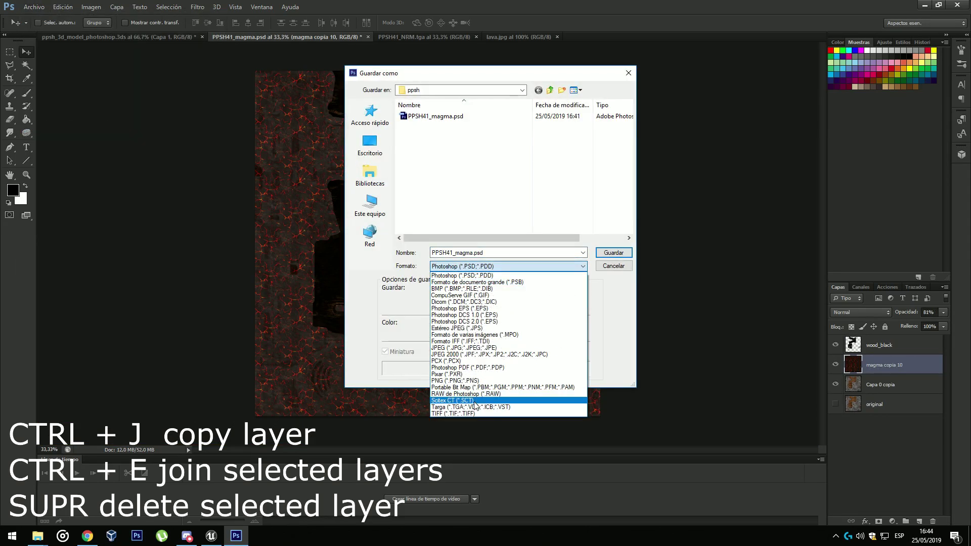
{"action": "left_click", "coordinate": [473, 400]}
{"action": "left_click", "coordinate": [465, 266]}
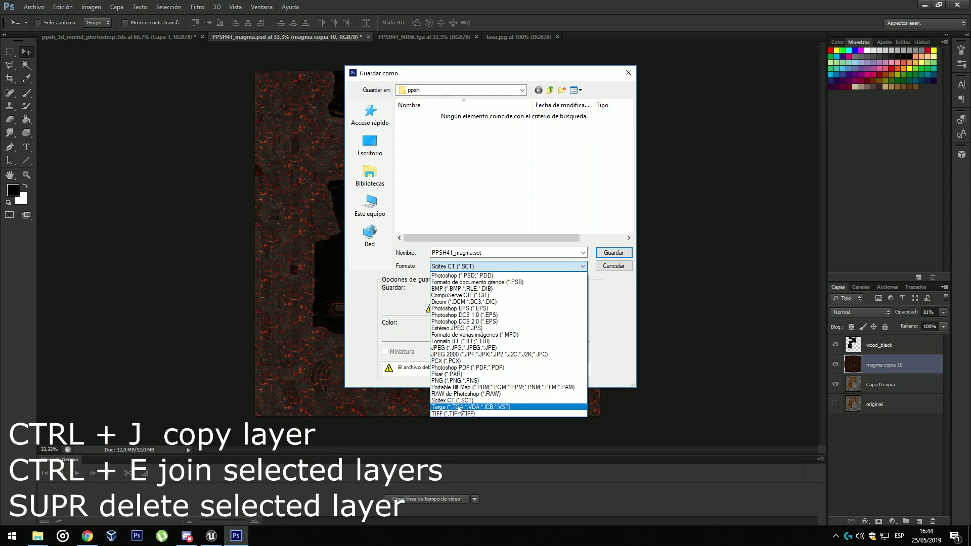
{"action": "left_click", "coordinate": [460, 405]}
{"action": "left_click", "coordinate": [419, 135]}
{"action": "double_click", "coordinate": [444, 252]}
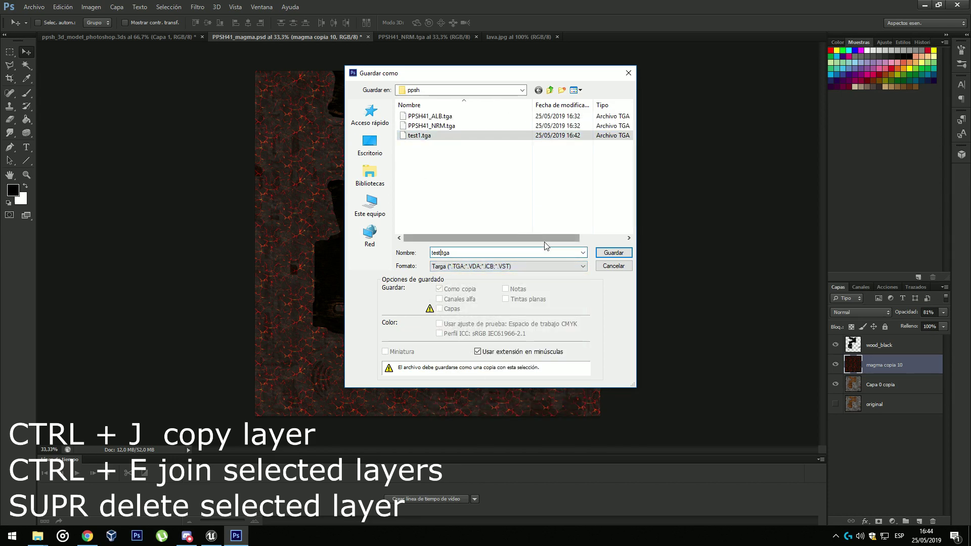
{"action": "key", "text": "Return"}
{"action": "key", "text": "Return"}
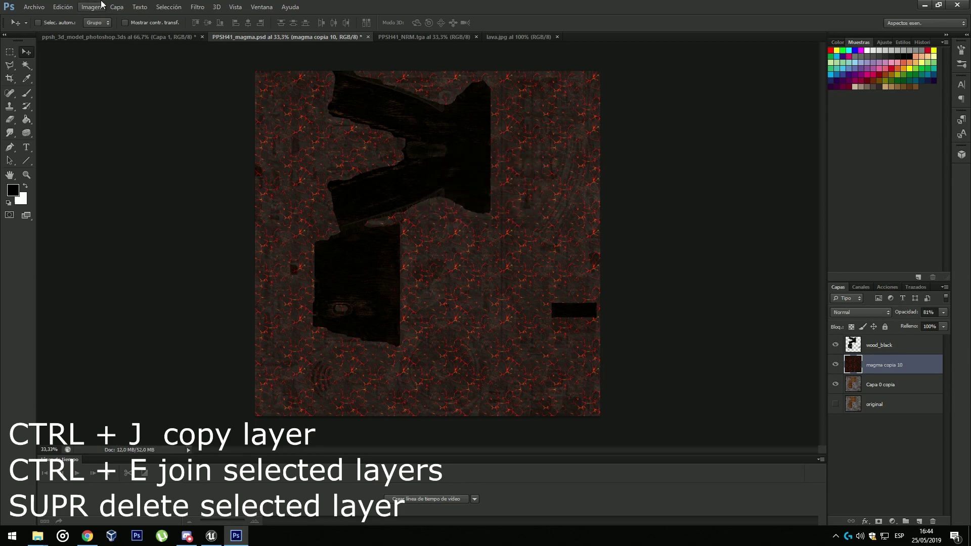
Replace the 3D gun model's diffuse texture with test2.tga.
{"action": "left_click", "coordinate": [126, 37]}
{"action": "left_click", "coordinate": [457, 228]}
{"action": "left_click", "coordinate": [479, 249]}
{"action": "left_click", "coordinate": [516, 262]}
{"action": "left_click", "coordinate": [552, 311]}
{"action": "left_click", "coordinate": [454, 169]}
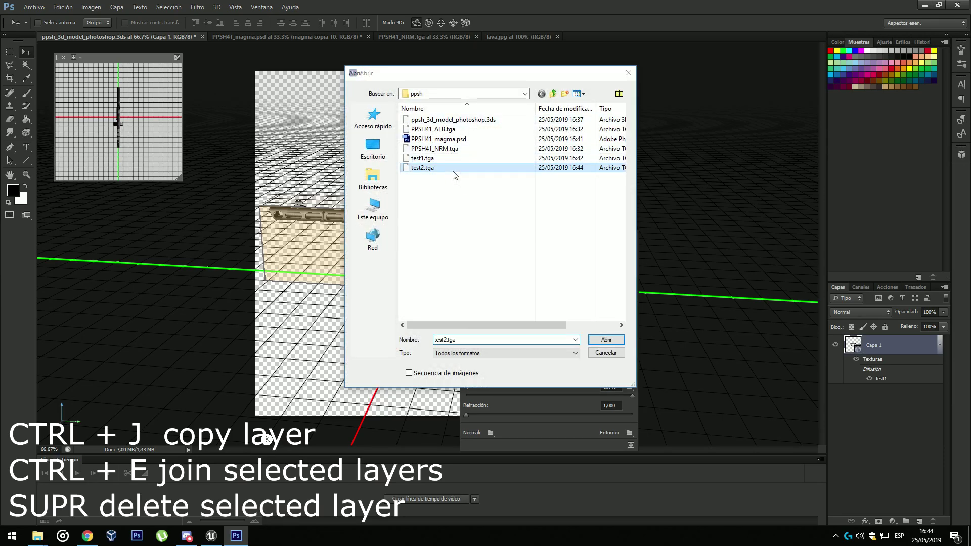
{"action": "left_click", "coordinate": [337, 148]}
Examine the magma texture on the 3D gun model up close and from several angles.
{"action": "left_click_drag", "start_coordinate": [338, 148], "coordinate": [435, 146]}
{"action": "left_click_drag", "start_coordinate": [810, 340], "coordinate": [810, 359]}
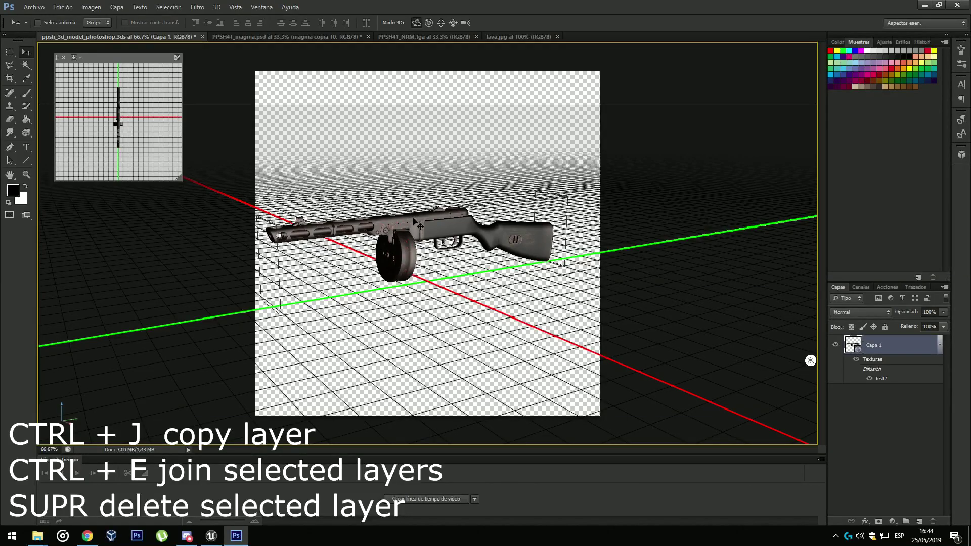
{"action": "key", "text": "ctrl+plus"}
{"action": "key", "text": "ctrl+plus"}
{"action": "key", "text": "ctrl+plus"}
{"action": "key", "text": "ctrl+plus"}
{"action": "left_click_drag", "start_coordinate": [810, 394], "coordinate": [809, 306]}
{"action": "left_click_drag", "start_coordinate": [397, 70], "coordinate": [355, 67]}
{"action": "left_click_drag", "start_coordinate": [8, 229], "coordinate": [8, 210]}
Save a PNG copy of the magma texture as PPSH41_magma_texture_for_normalmap.png in the ppsh folder.
{"action": "left_click", "coordinate": [35, 7]}
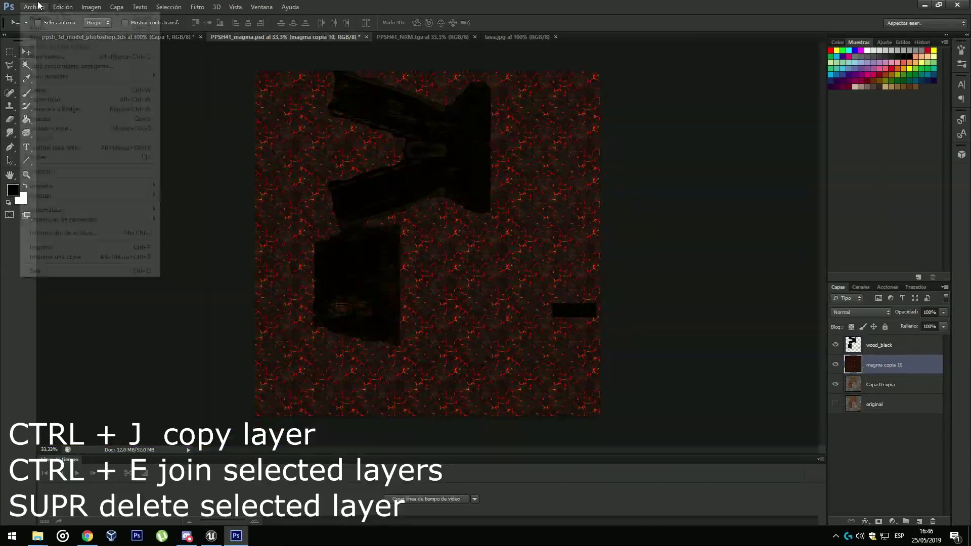
{"action": "left_click", "coordinate": [74, 132]}
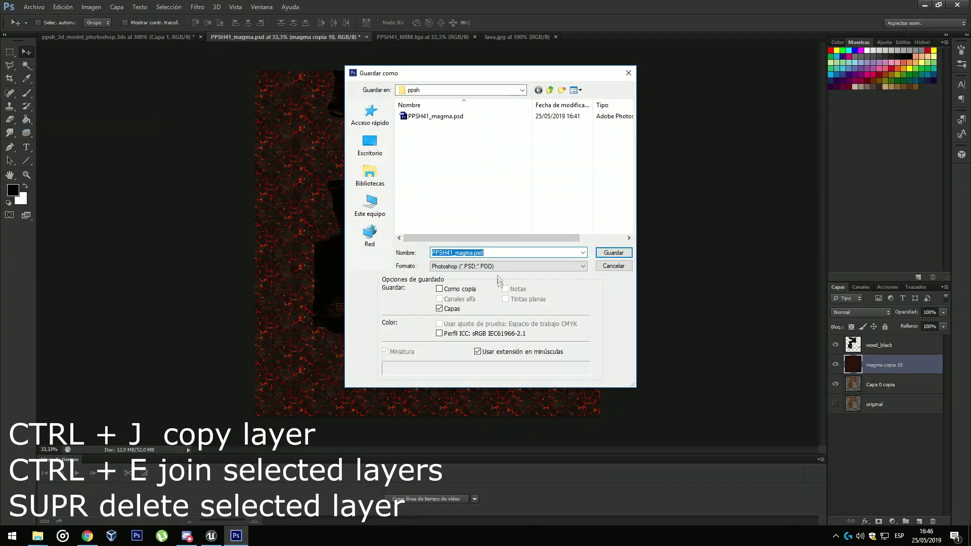
{"action": "left_click", "coordinate": [495, 267]}
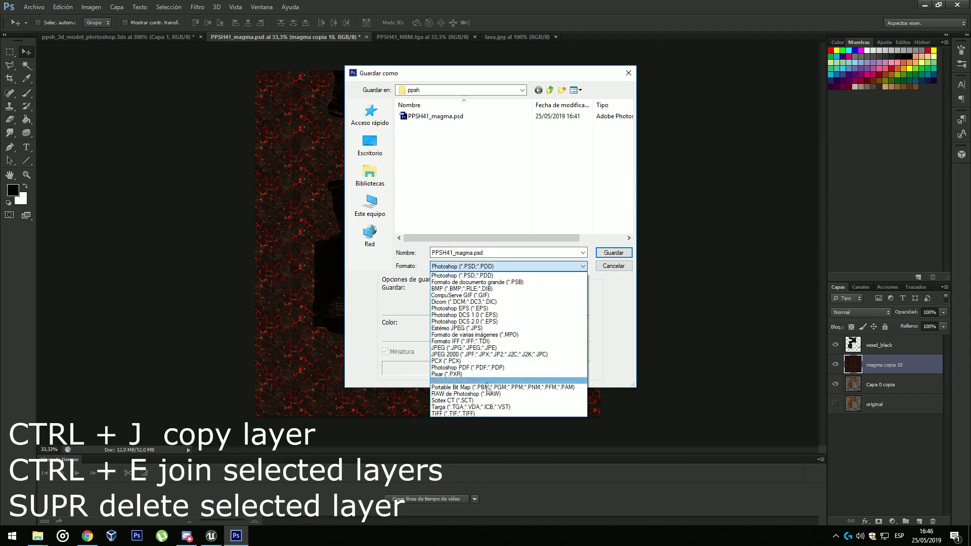
{"action": "left_click", "coordinate": [455, 380]}
{"action": "left_click", "coordinate": [474, 253]}
{"action": "left_click", "coordinate": [470, 252]}
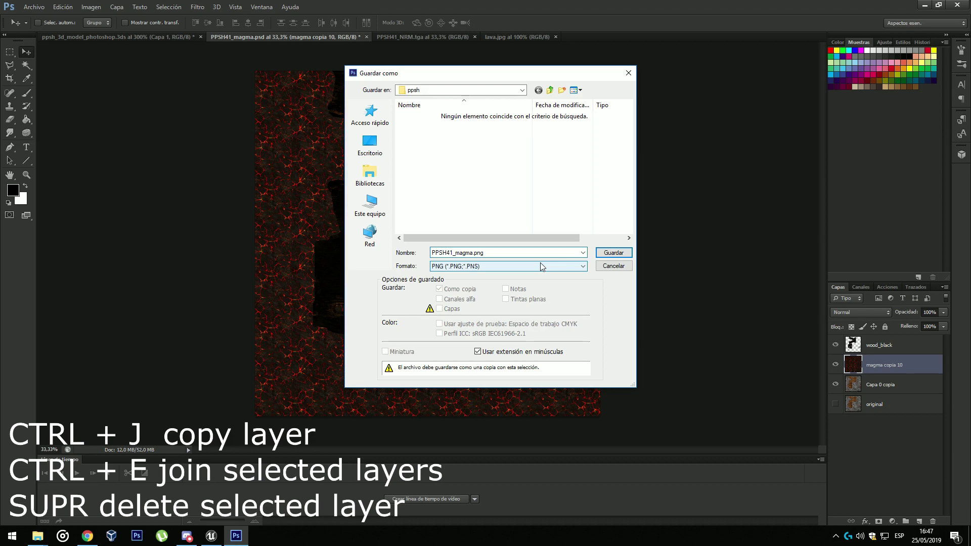
{"action": "type", "text": "_texture_for_normal"}
{"action": "key", "text": "Return"}
{"action": "key", "text": "Return"}
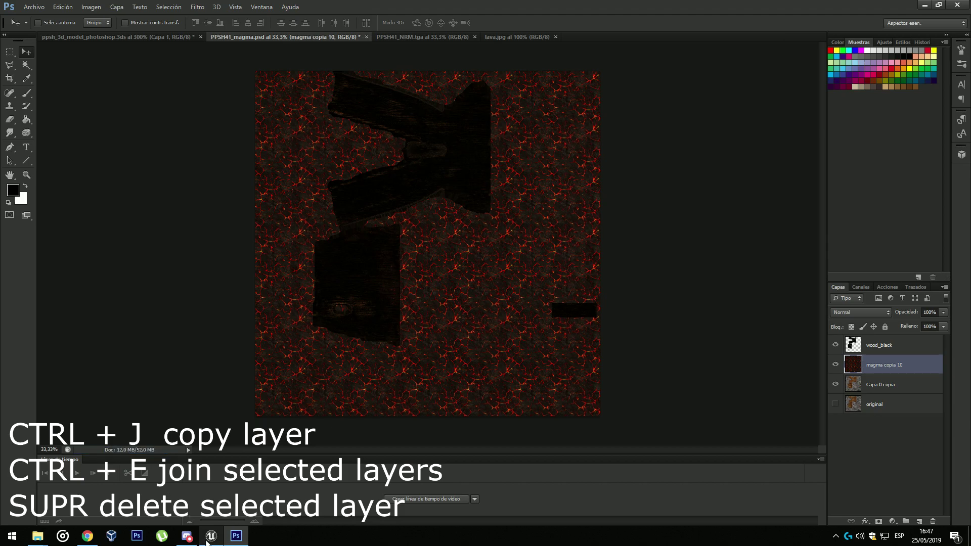
Switch to NormalMap-Online in Chrome, load PPSH41_magma_texture_for_normalmap.png as the height map and download all generated maps.
{"action": "left_click", "coordinate": [98, 540]}
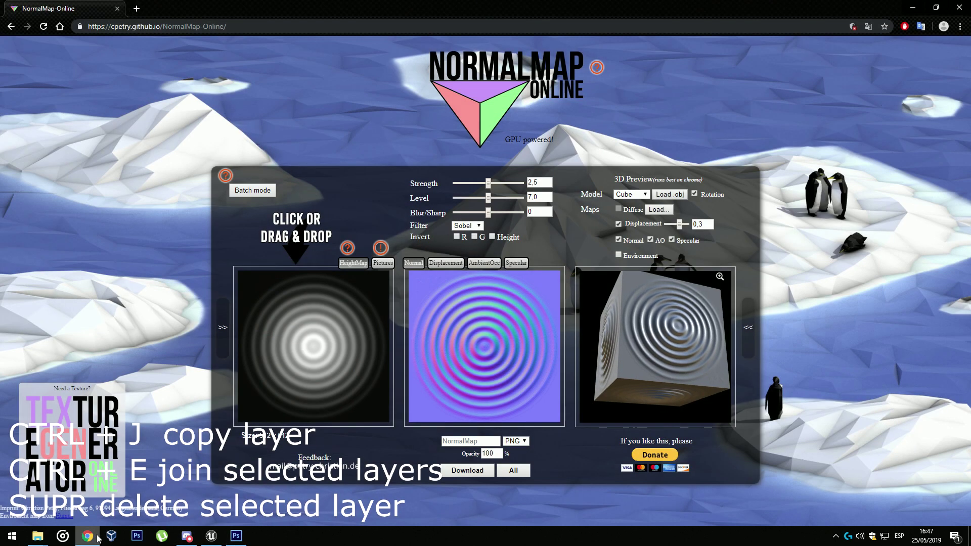
{"action": "left_click", "coordinate": [254, 193]}
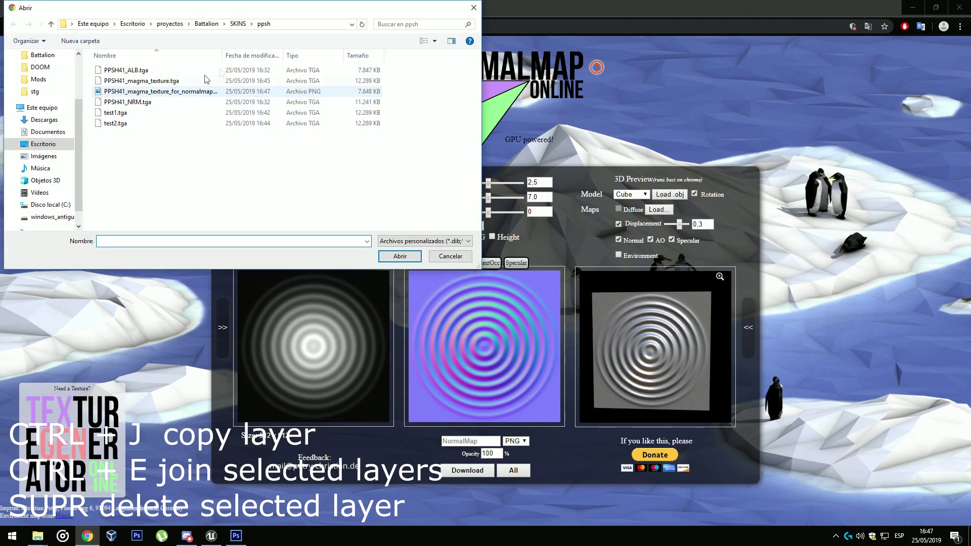
{"action": "left_click_drag", "start_coordinate": [223, 55], "coordinate": [314, 51]}
{"action": "left_click", "coordinate": [211, 92]}
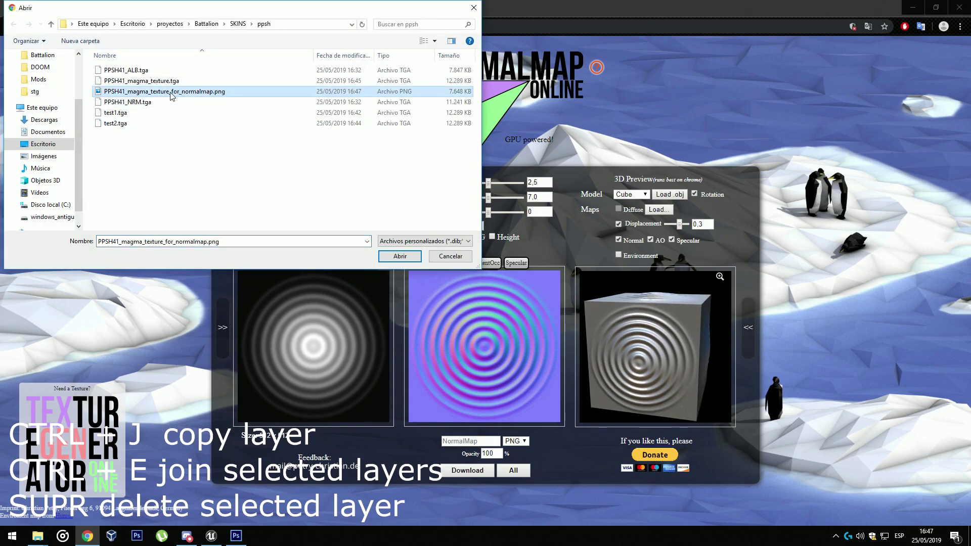
{"action": "left_click", "coordinate": [398, 257]}
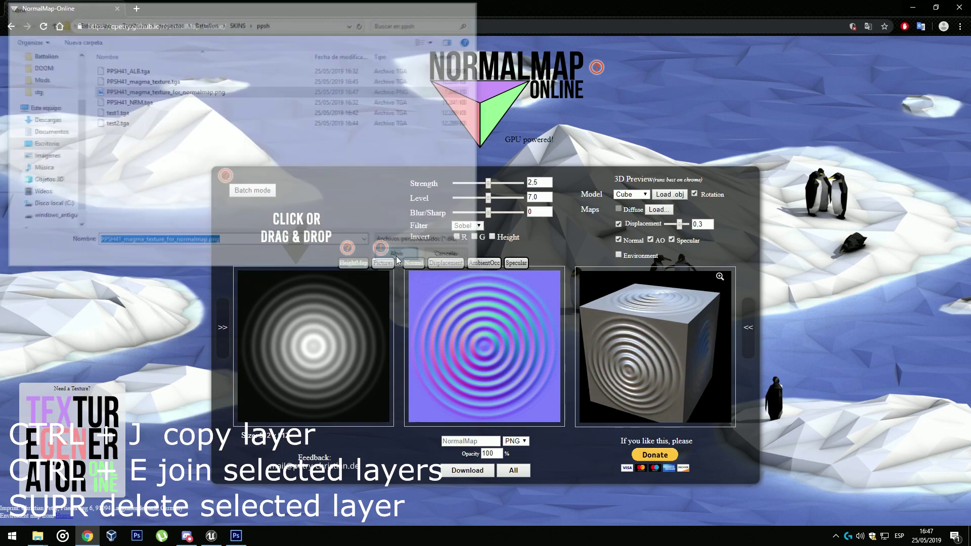
{"action": "left_click", "coordinate": [513, 471]}
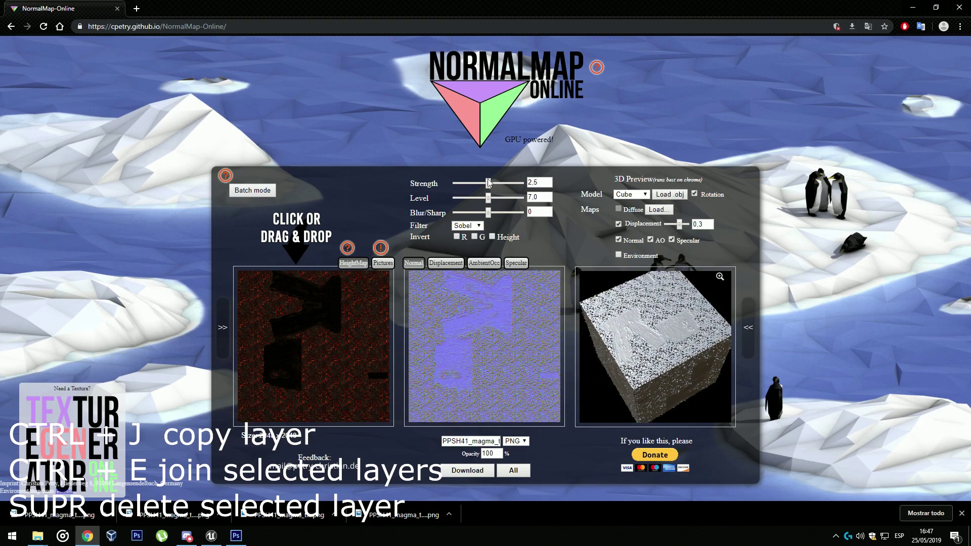
Set the normal map's strength to 5, level to 8.1 and blur/sharp to 6.
{"action": "left_click_drag", "start_coordinate": [490, 184], "coordinate": [526, 187]}
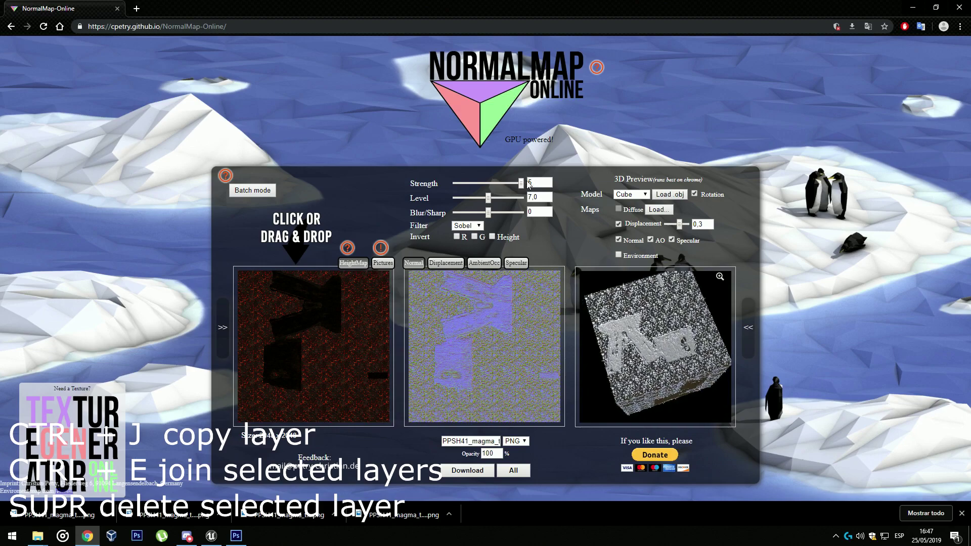
{"action": "left_click_drag", "start_coordinate": [492, 198], "coordinate": [487, 213]}
{"action": "right_click", "coordinate": [502, 201]}
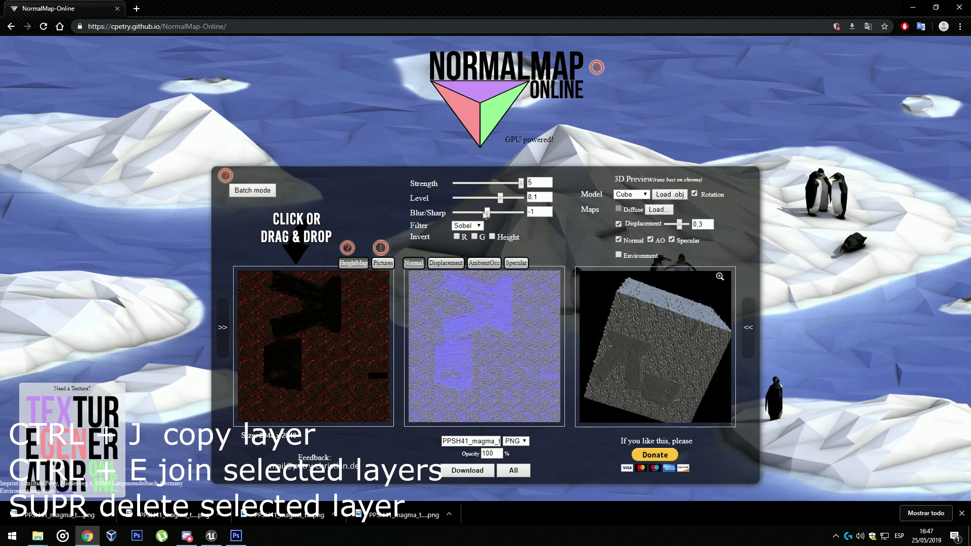
{"action": "left_click_drag", "start_coordinate": [424, 215], "coordinate": [494, 214]}
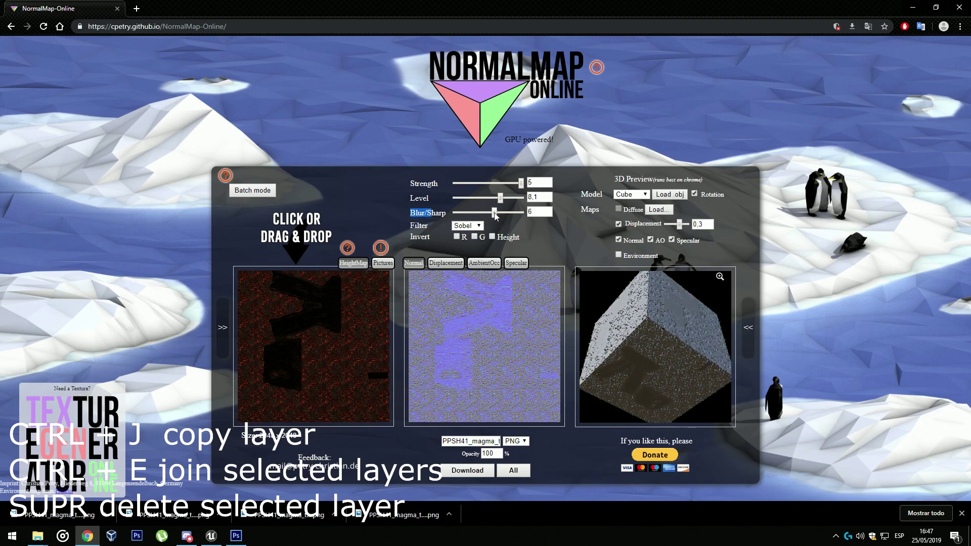
Download the adjusted normal map and preview the downloaded image.
{"action": "left_click", "coordinate": [527, 238]}
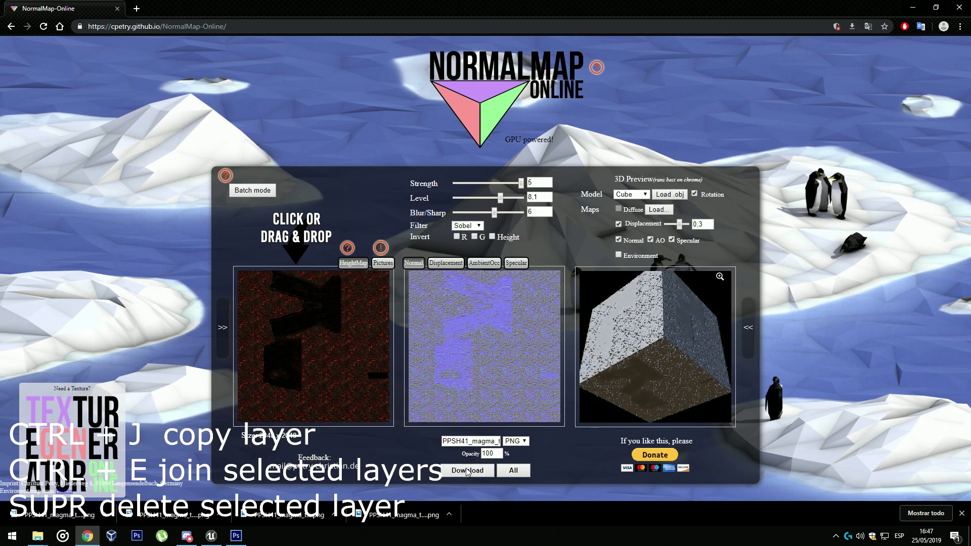
{"action": "left_click", "coordinate": [57, 515]}
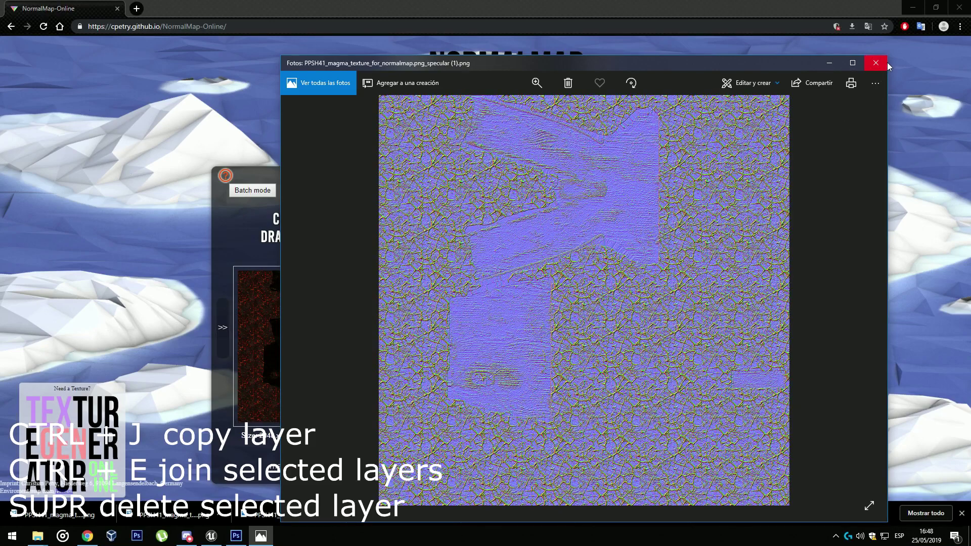
{"action": "left_click", "coordinate": [876, 62]}
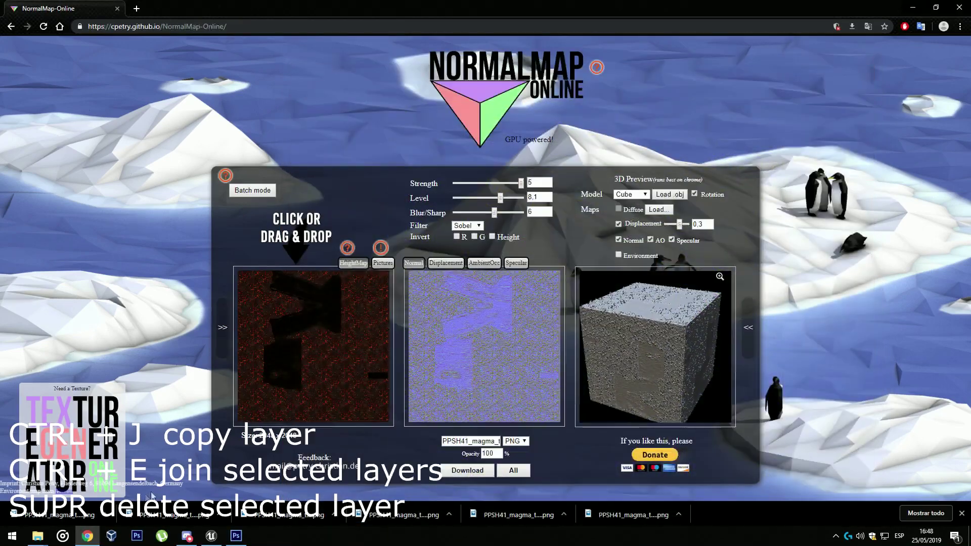
Locate the downloaded normal map in its folder and paste it into the ppsh folder.
{"action": "left_click", "coordinate": [106, 515]}
{"action": "left_click", "coordinate": [132, 483]}
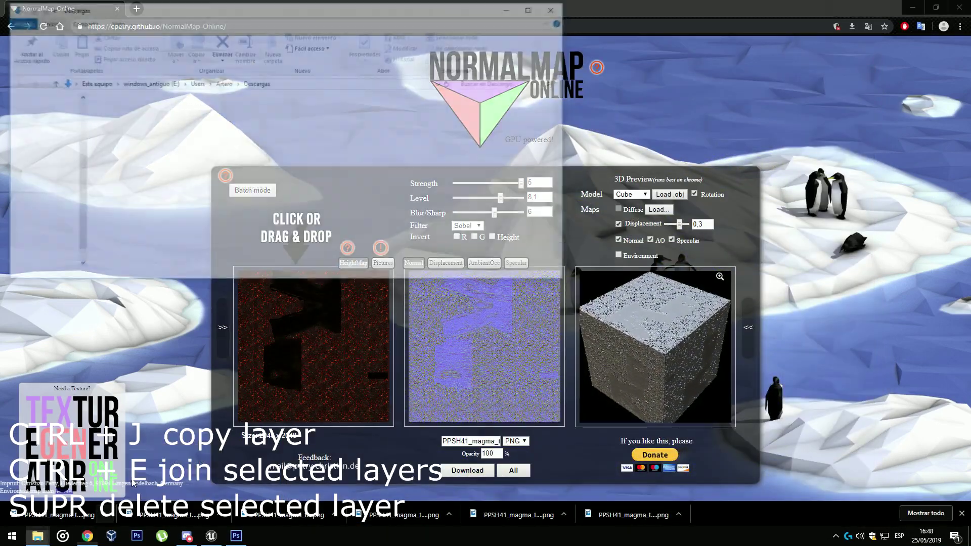
{"action": "left_click", "coordinate": [557, 10]}
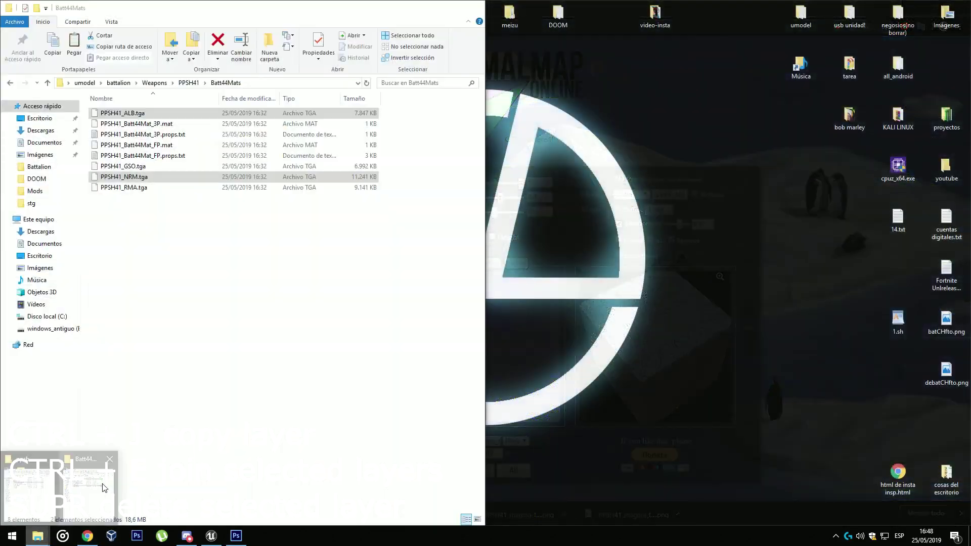
{"action": "left_click", "coordinate": [66, 483]}
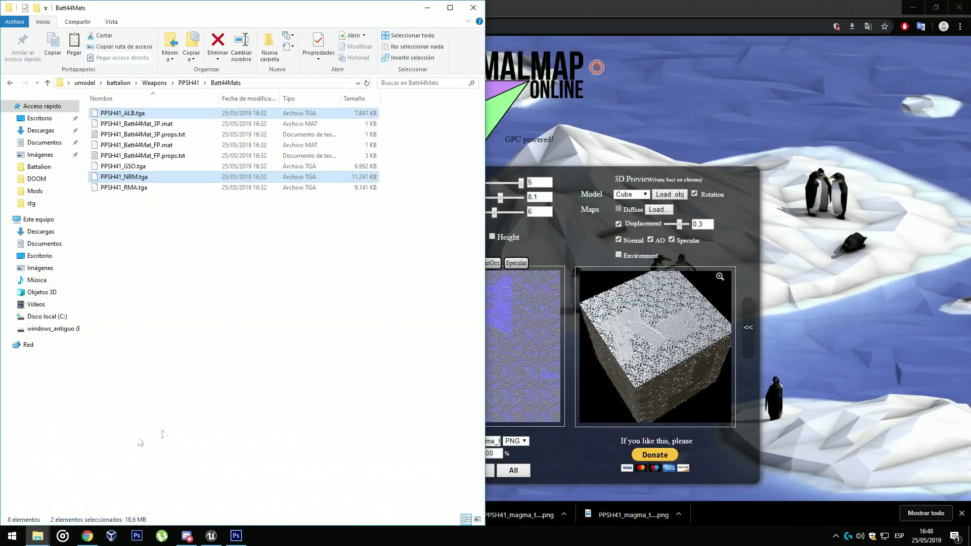
{"action": "left_click", "coordinate": [37, 535]}
{"action": "left_click", "coordinate": [81, 486]}
{"action": "key", "text": "Delete"}
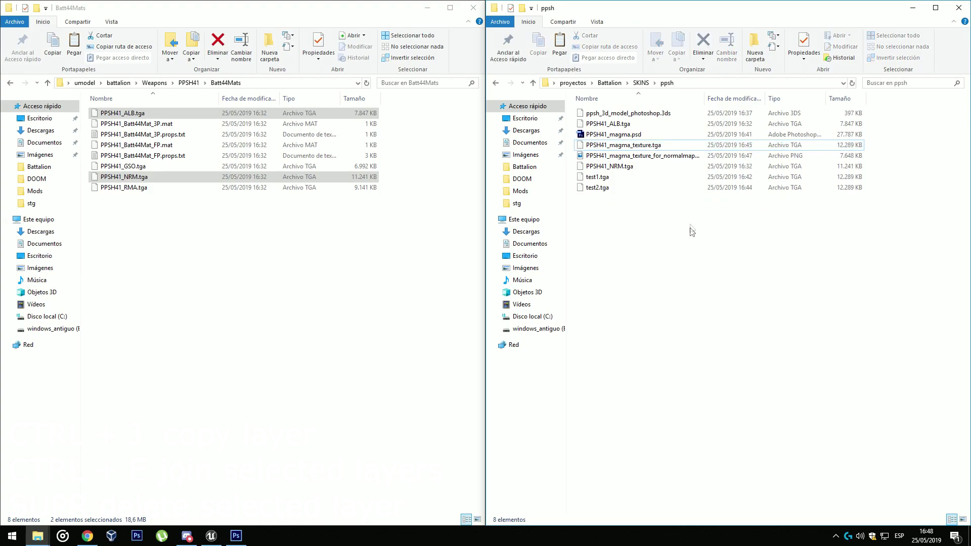
{"action": "key", "text": "ctrl+v"}
Rename the pasted map file as PPSH41_magma_normalmap.png.
{"action": "left_click", "coordinate": [647, 200]}
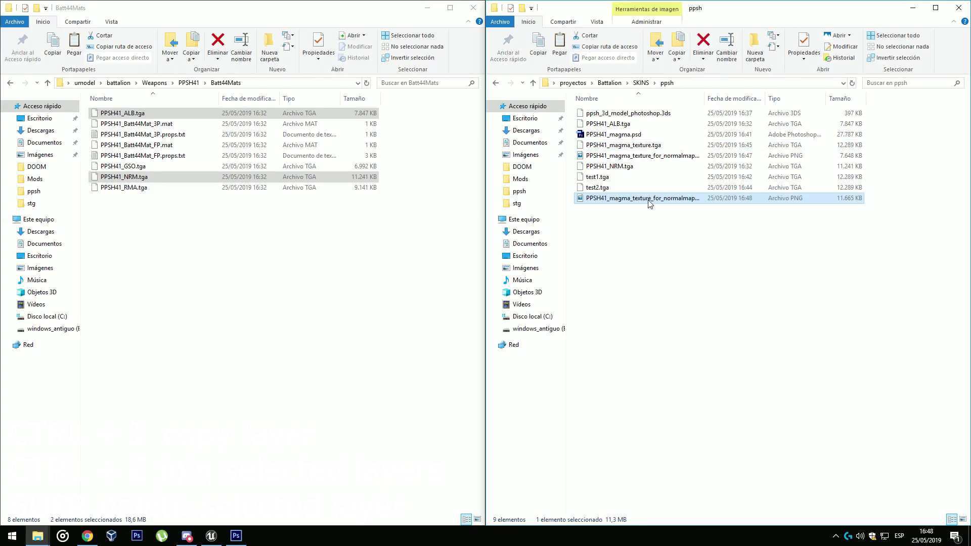
{"action": "left_click_drag", "start_coordinate": [632, 198], "coordinate": [742, 199]}
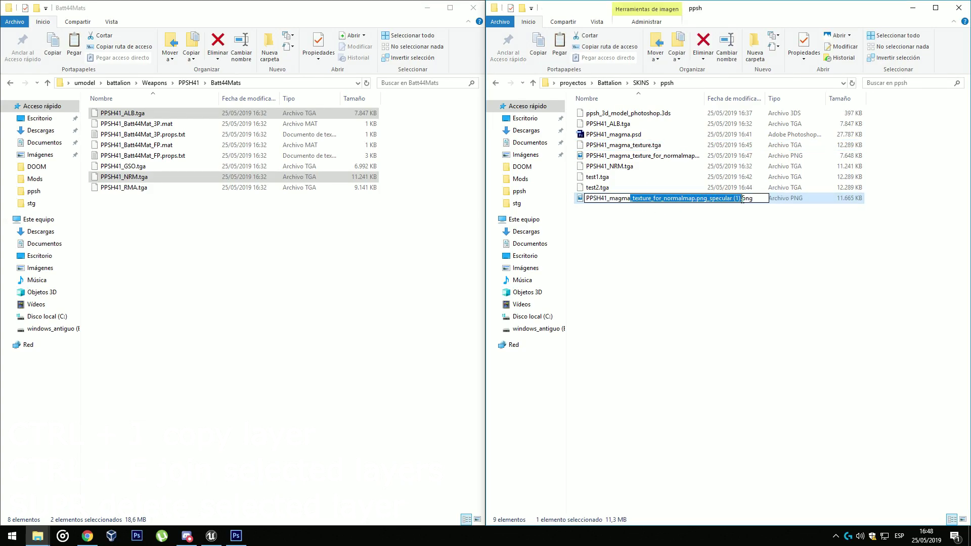
{"action": "key", "text": "Delete"}
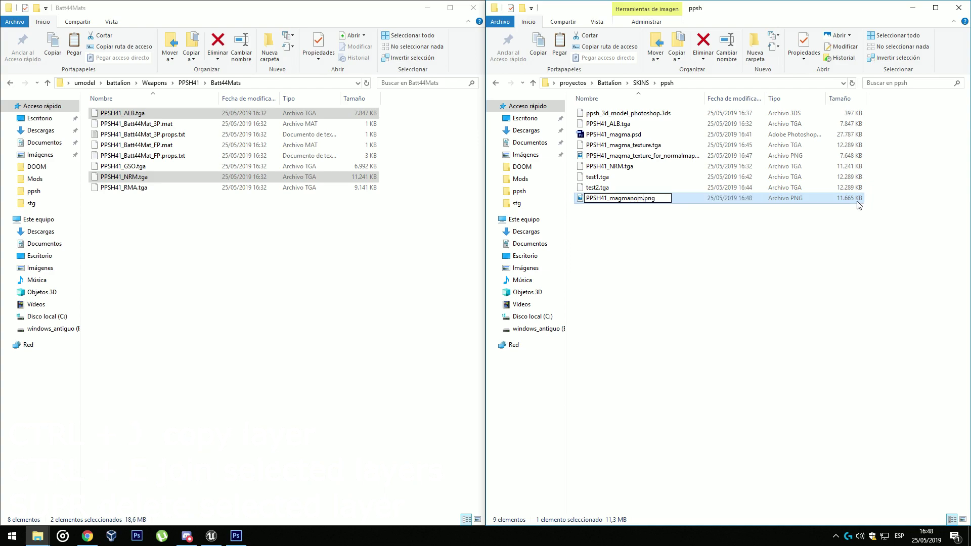
{"action": "type", "text": "_normalmap"}
{"action": "key", "text": "Return"}
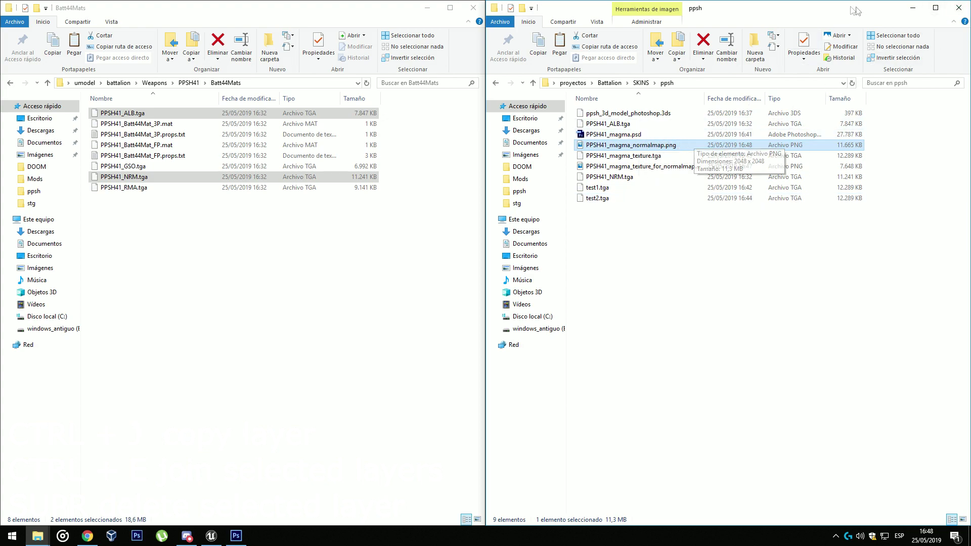
Switch to Photoshop, open PPSH41_magma_normalmap.png from the ppsh folder and close PPSH41_magma_texture_for_normalmap.png.
{"action": "left_click", "coordinate": [236, 536]}
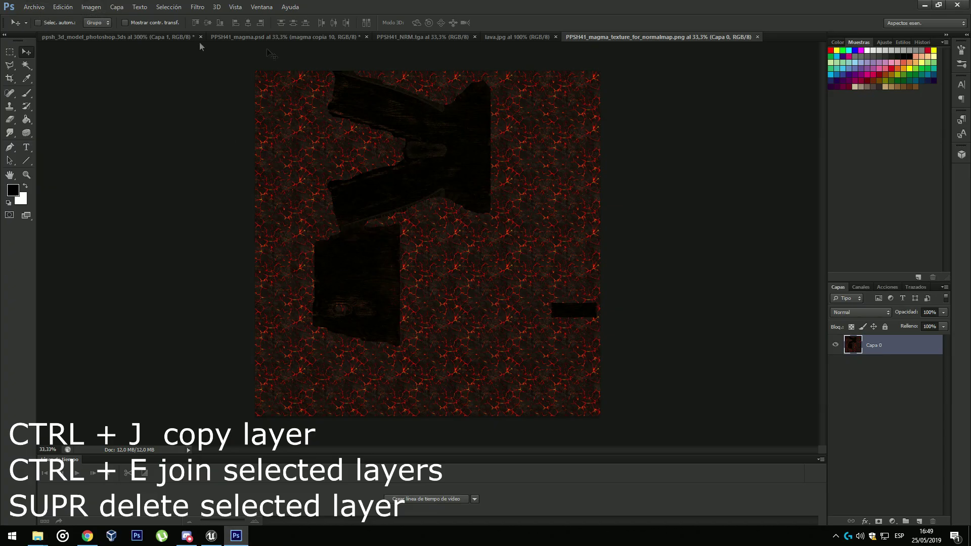
{"action": "left_click", "coordinate": [758, 37]}
{"action": "left_click", "coordinate": [31, 7]}
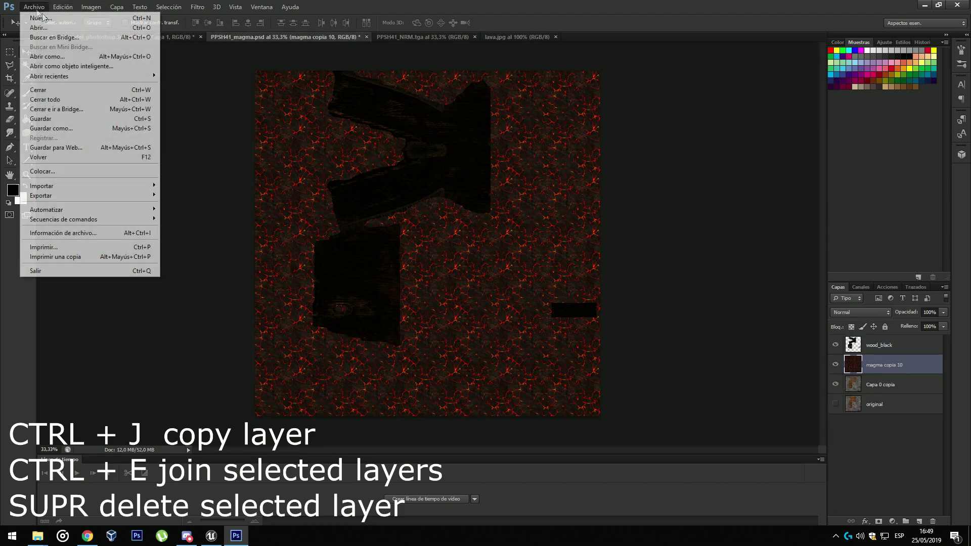
{"action": "left_click", "coordinate": [50, 27]}
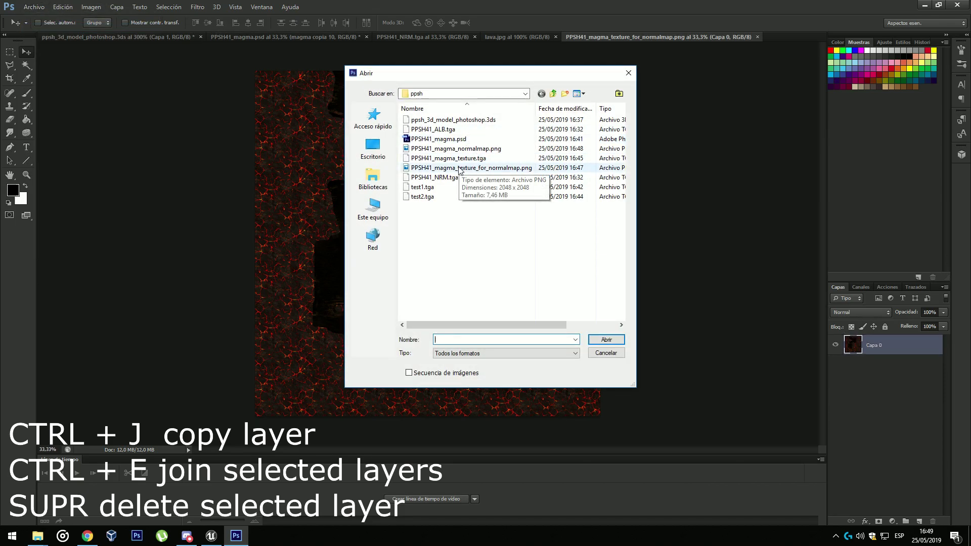
{"action": "double_click", "coordinate": [460, 150]}
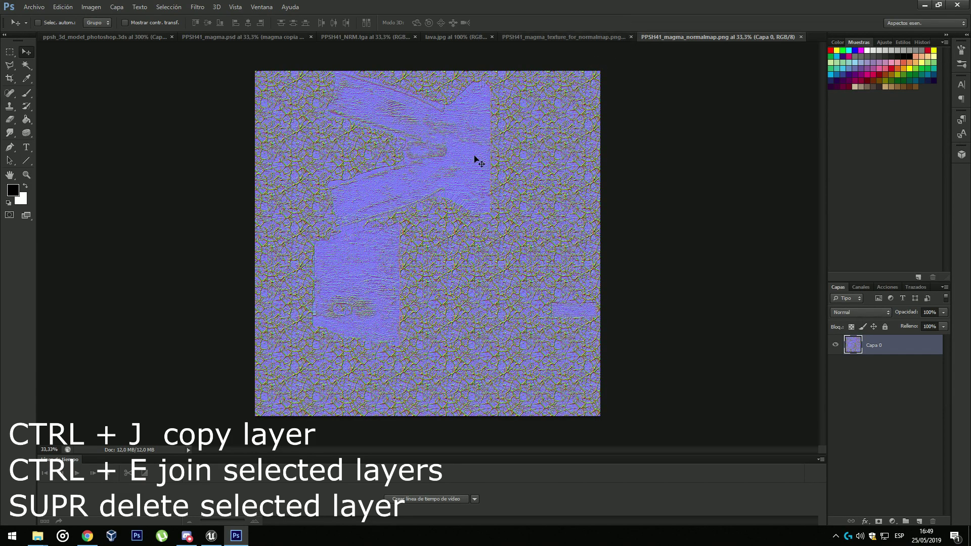
{"action": "left_click", "coordinate": [632, 37]}
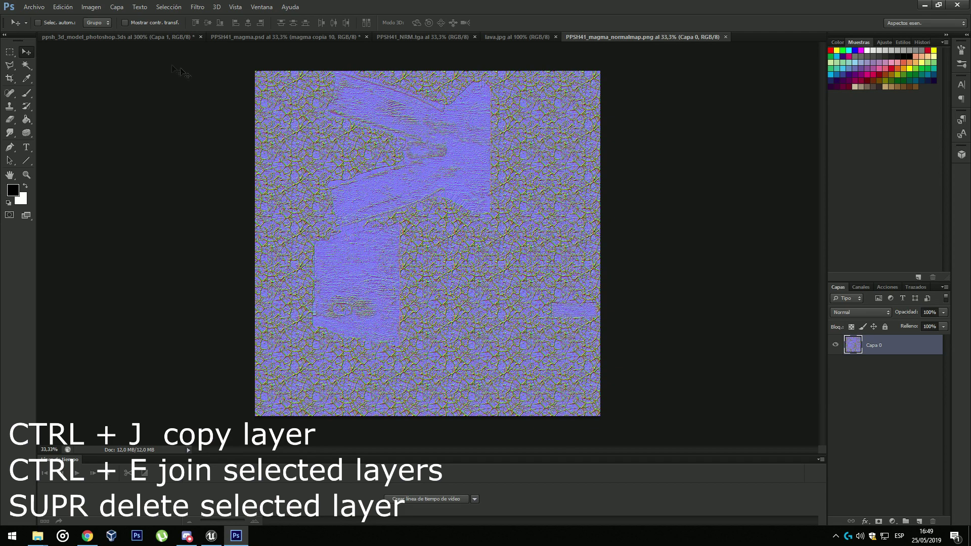
Convert the background of PPSH41_NRM.tga to a regular layer and copy the magma normal map over it as a new layer.
{"action": "left_click", "coordinate": [399, 36]}
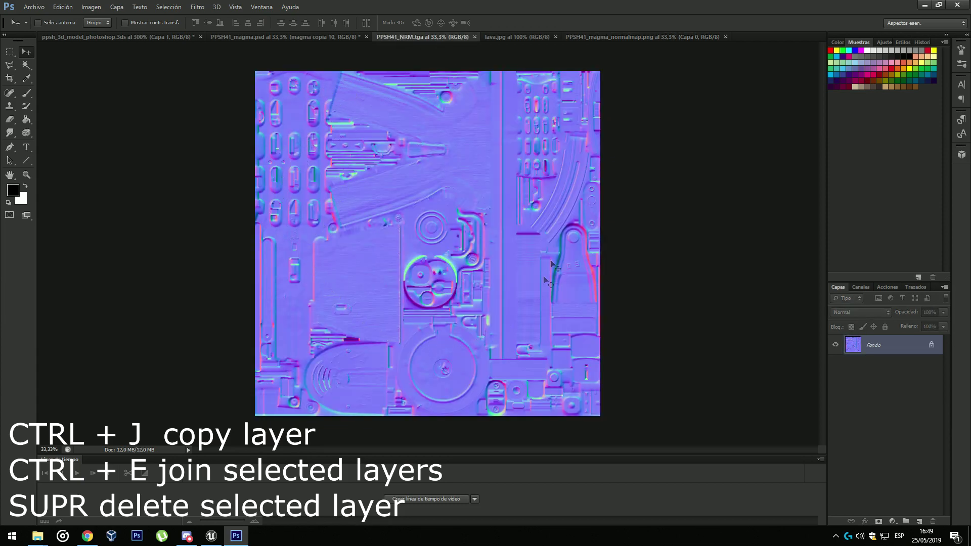
{"action": "double_click", "coordinate": [902, 346]}
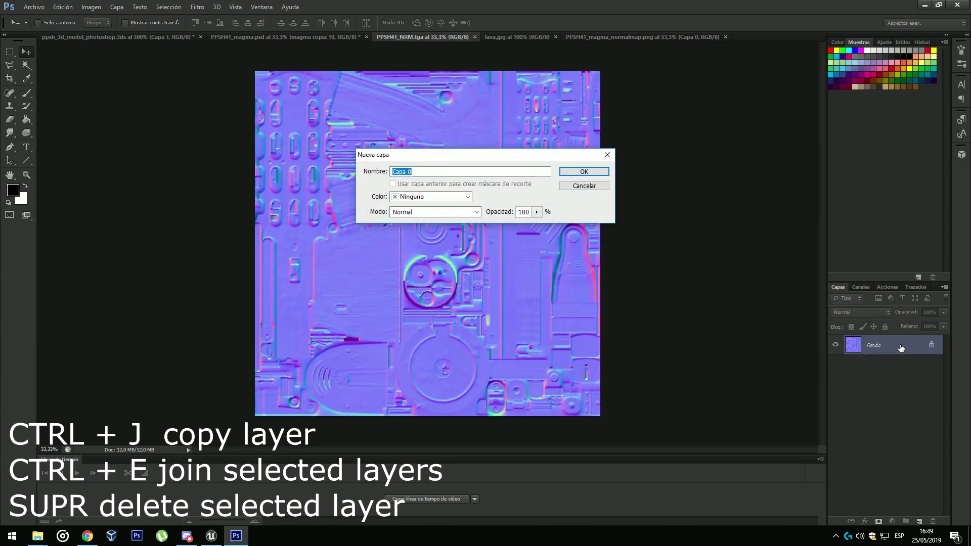
{"action": "key", "text": "Return"}
{"action": "left_click", "coordinate": [654, 36]}
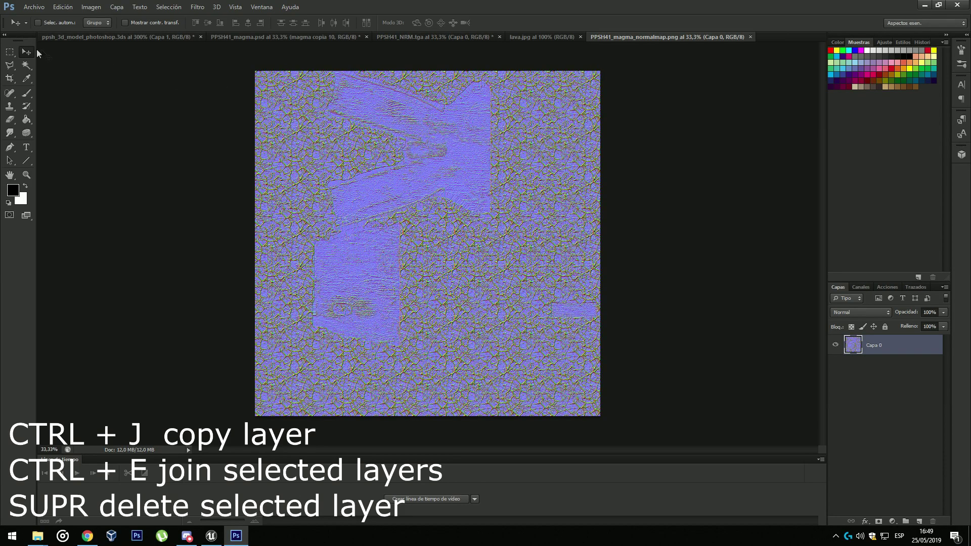
{"action": "left_click_drag", "start_coordinate": [445, 182], "coordinate": [466, 194]}
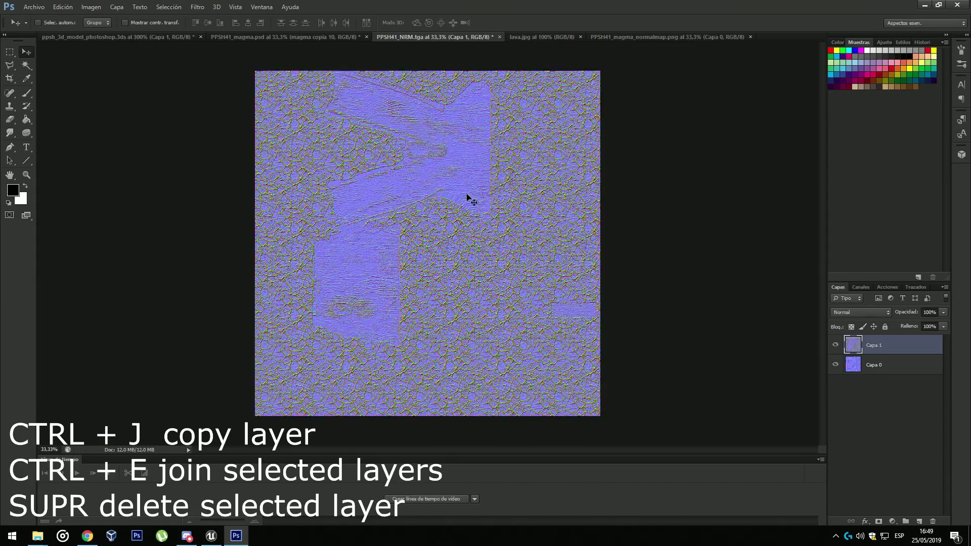
Rename the lower layer of PPSH41_NRM.tga as original and the upper one as magma.
{"action": "double_click", "coordinate": [880, 365]}
{"action": "type", "text": "original"}
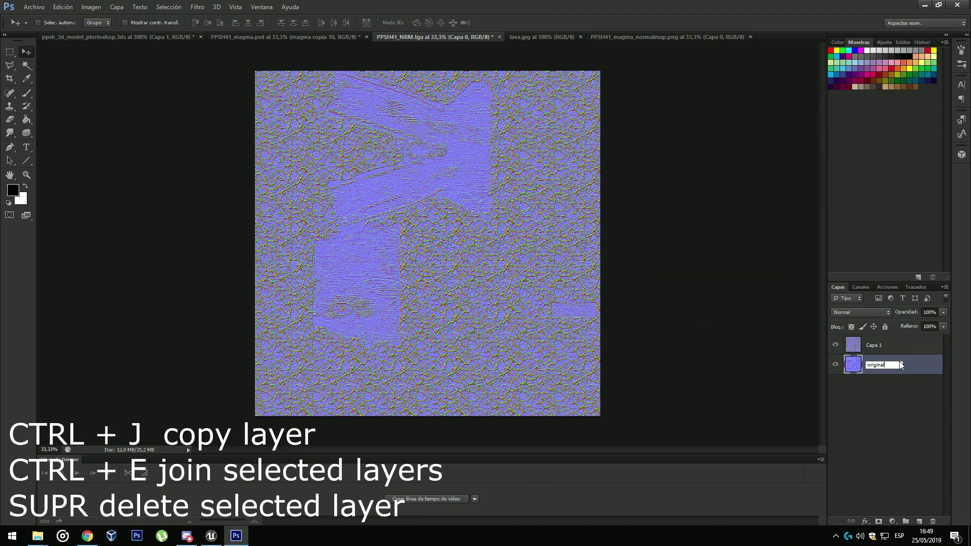
{"action": "key", "text": "Return"}
{"action": "double_click", "coordinate": [873, 344]}
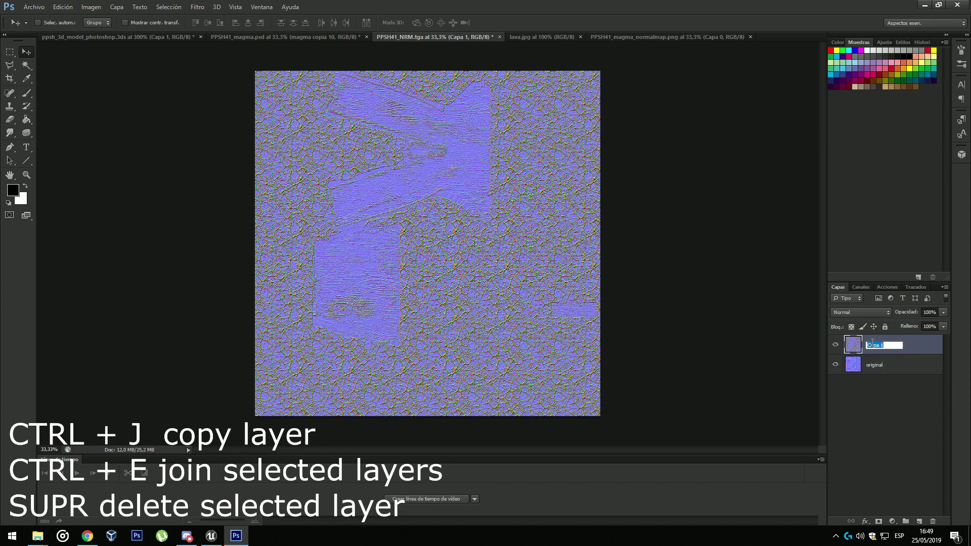
{"action": "type", "text": "magma"}
{"action": "key", "text": "Return"}
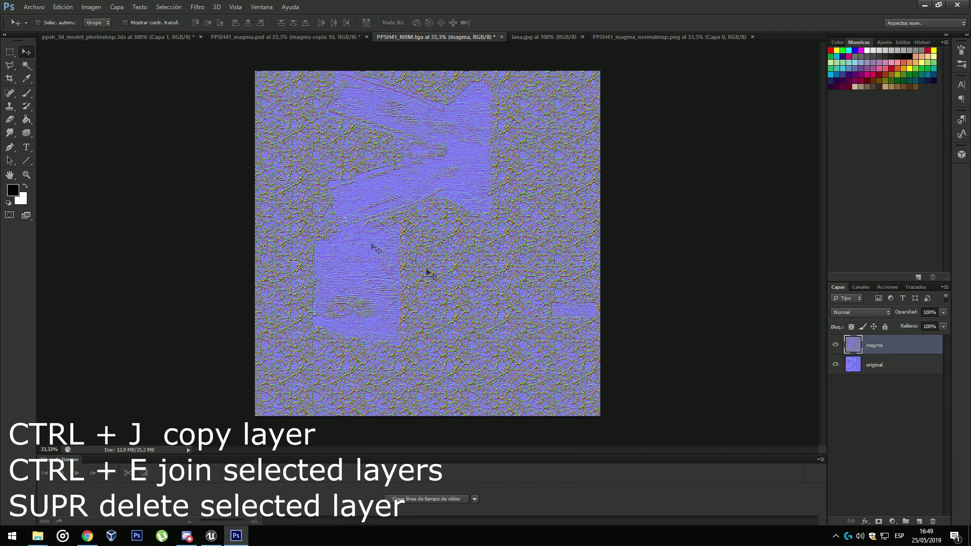
Hide the magma layer and copy the wood_black layer from PPSH41_magma.psd into PPSH41_NRM.tga, directly above original.
{"action": "left_click", "coordinate": [835, 347]}
{"action": "left_click", "coordinate": [905, 367]}
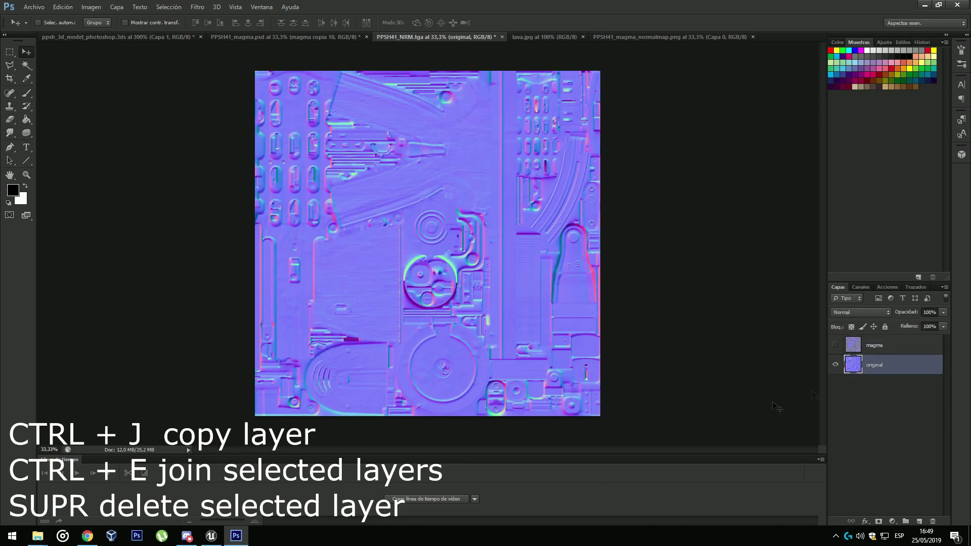
{"action": "left_click", "coordinate": [539, 36]}
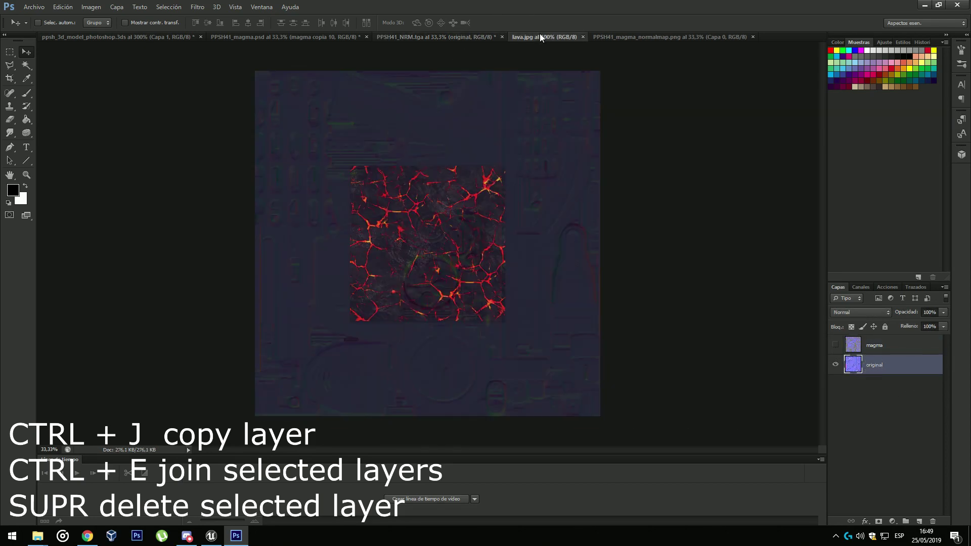
{"action": "left_click", "coordinate": [337, 37]}
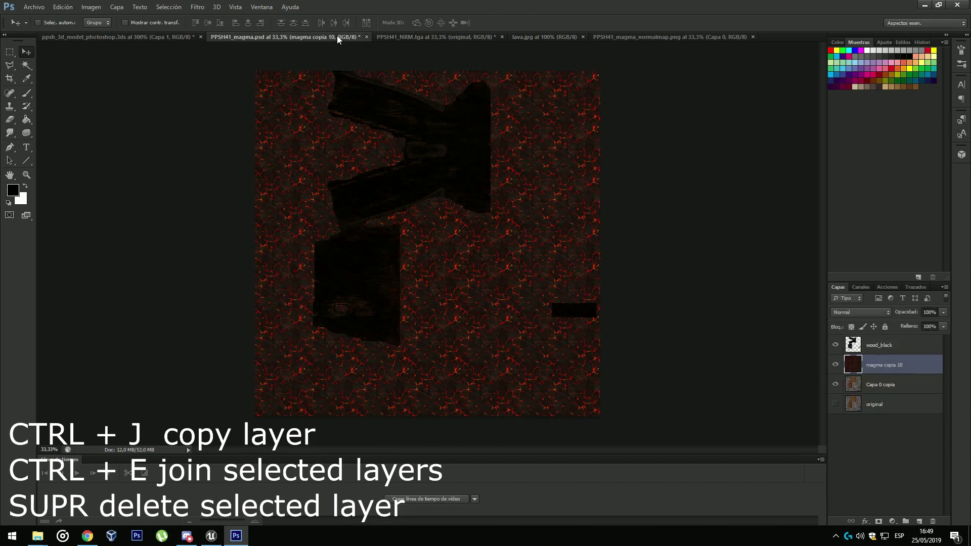
{"action": "left_click", "coordinate": [890, 347]}
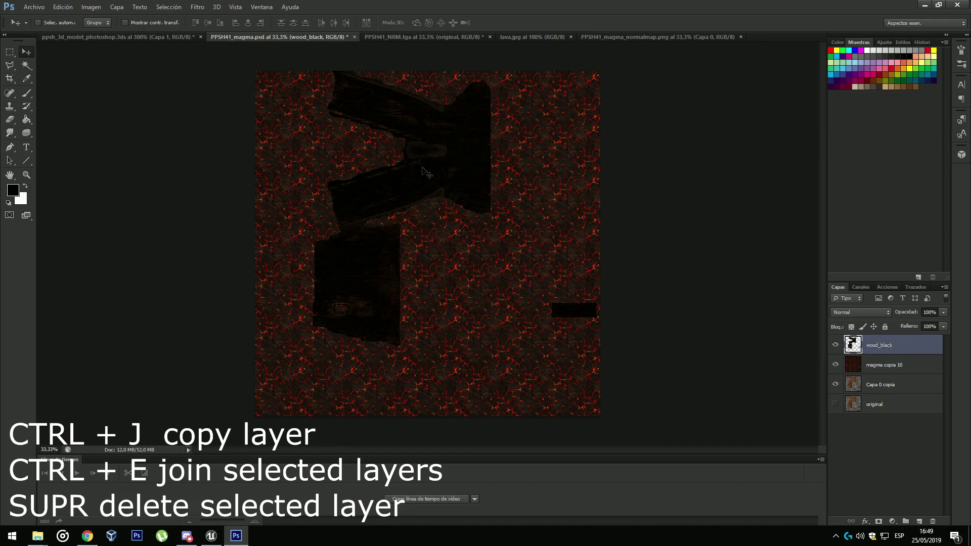
{"action": "mouse_move", "coordinate": [473, 129]}
{"action": "left_mouse_down"}
{"action": "mouse_move", "coordinate": [533, 39]}
{"action": "mouse_move", "coordinate": [423, 43]}
{"action": "mouse_move", "coordinate": [403, 34]}
{"action": "mouse_move", "coordinate": [430, 162]}
{"action": "mouse_move", "coordinate": [455, 143]}
{"action": "mouse_move", "coordinate": [473, 148]}
{"action": "left_mouse_up"}
Select the pixels of the wood_black layer and leave only the magma layer visible and active.
{"action": "right_click", "coordinate": [851, 364]}
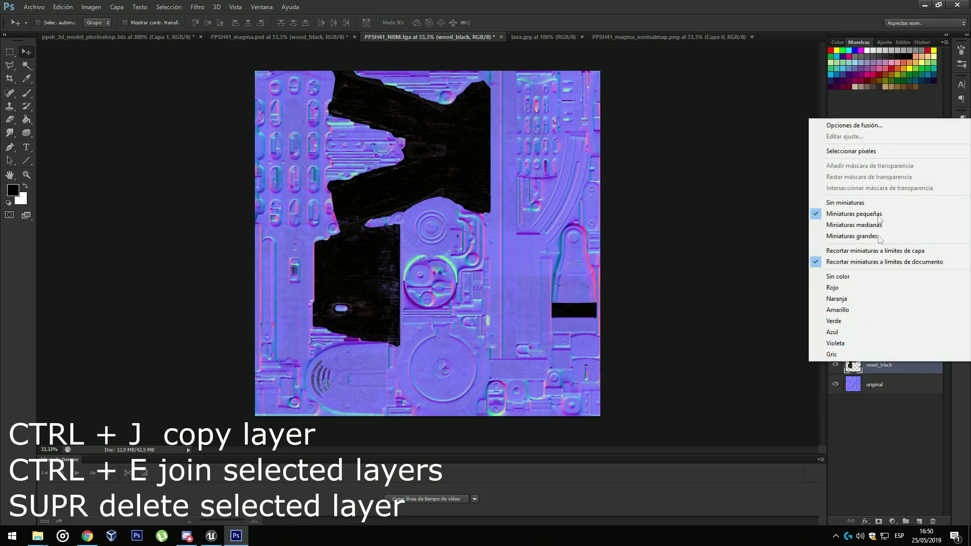
{"action": "left_click", "coordinate": [847, 151]}
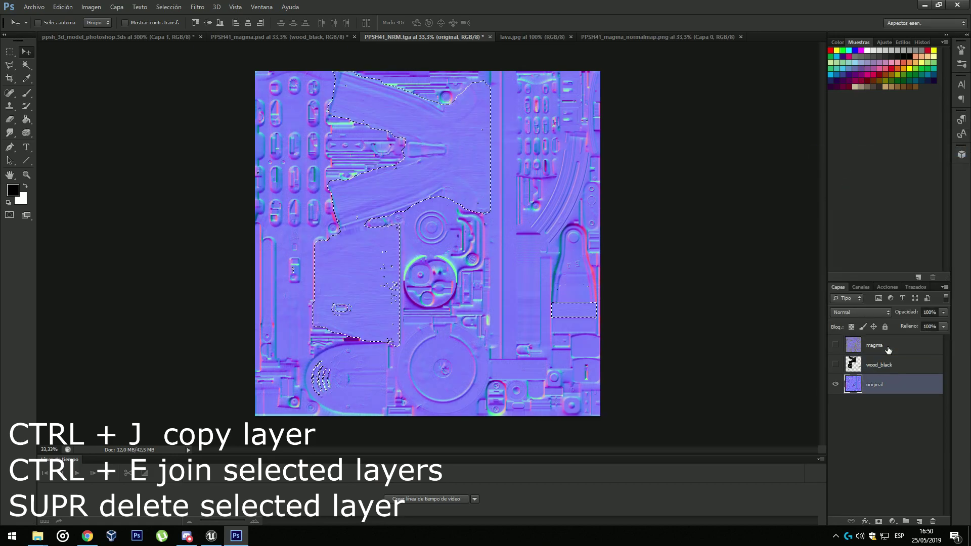
{"action": "left_click", "coordinate": [888, 349]}
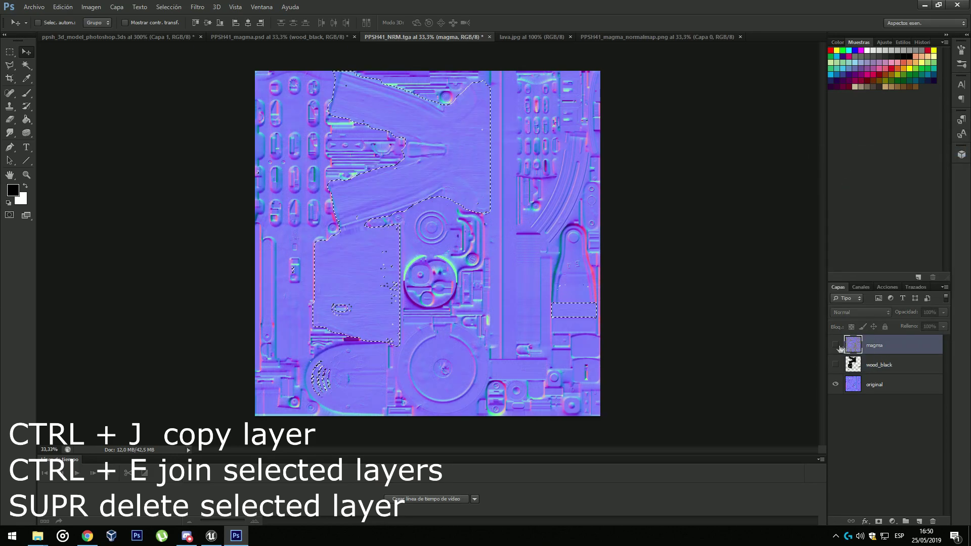
{"action": "left_click", "coordinate": [838, 385]}
{"action": "left_click", "coordinate": [836, 345]}
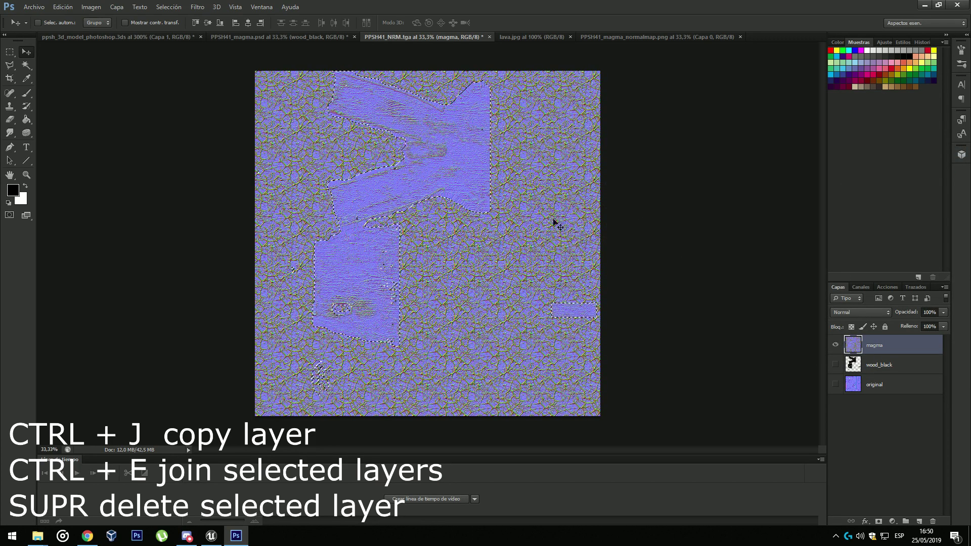
Erase the selected wood areas from the magma layer with the Eraser and clear the selection.
{"action": "key", "text": "e"}
{"action": "mouse_move", "coordinate": [349, 99]}
{"action": "left_mouse_down"}
{"action": "mouse_move", "coordinate": [366, 83]}
{"action": "mouse_move", "coordinate": [445, 87]}
{"action": "mouse_move", "coordinate": [446, 165]}
{"action": "mouse_move", "coordinate": [410, 151]}
{"action": "mouse_move", "coordinate": [368, 161]}
{"action": "left_mouse_up"}
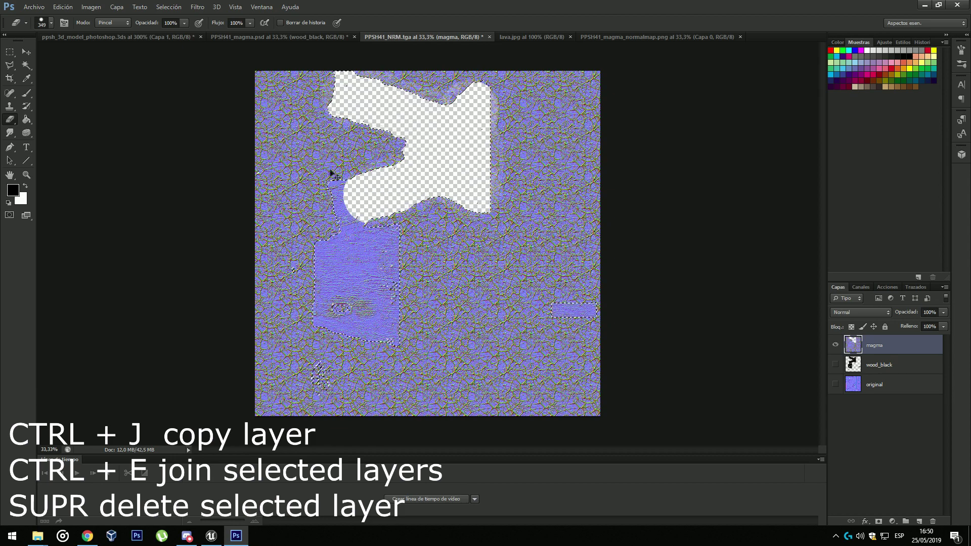
{"action": "left_click_drag", "start_coordinate": [331, 219], "coordinate": [314, 238]}
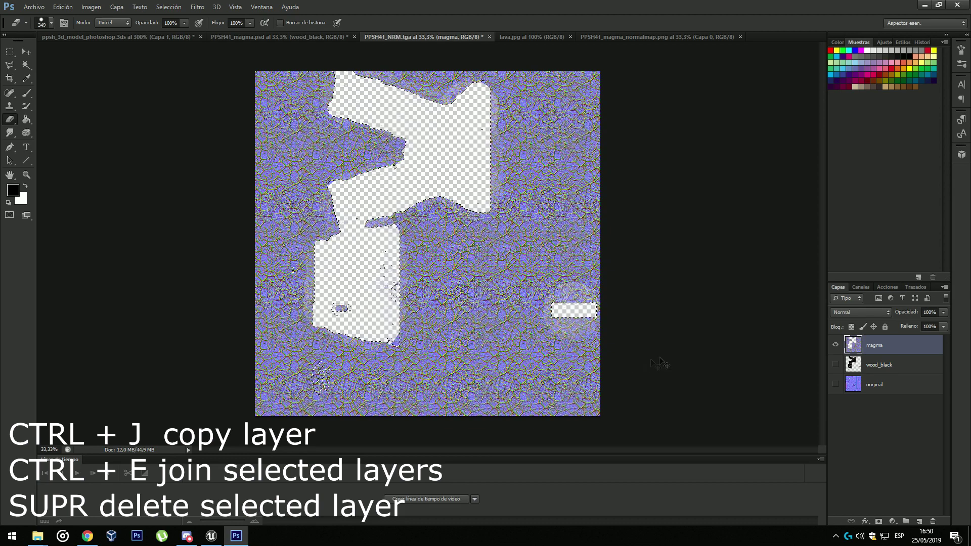
{"action": "left_click", "coordinate": [27, 53]}
{"action": "left_click", "coordinate": [13, 52]}
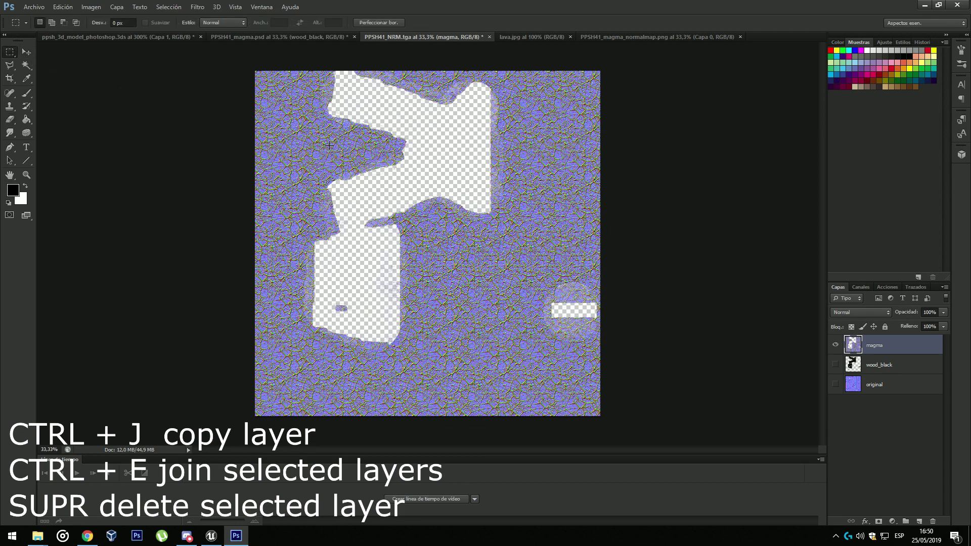
Show the original layer beneath magma again and delete the wood_black layer.
{"action": "left_click", "coordinate": [836, 384]}
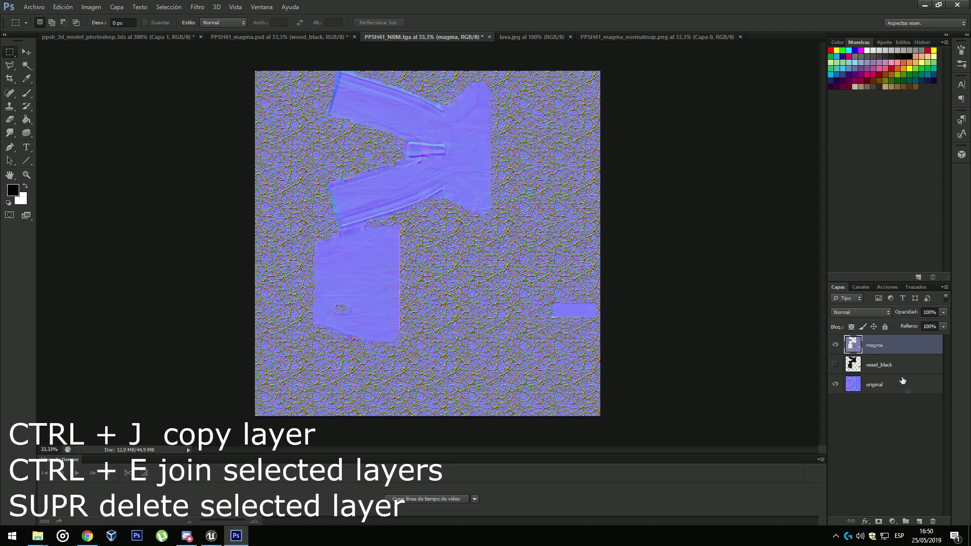
{"action": "left_click", "coordinate": [883, 390]}
{"action": "left_click", "coordinate": [870, 369]}
{"action": "key", "text": "Delete"}
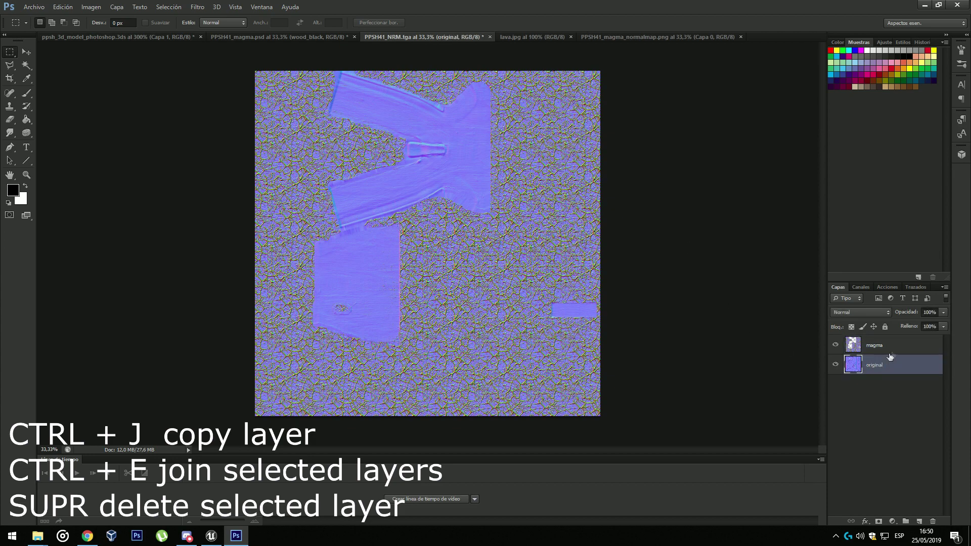
Lower the magma layer's opacity so the original normal details blend through, and merge it with the original layer.
{"action": "left_click", "coordinate": [880, 348]}
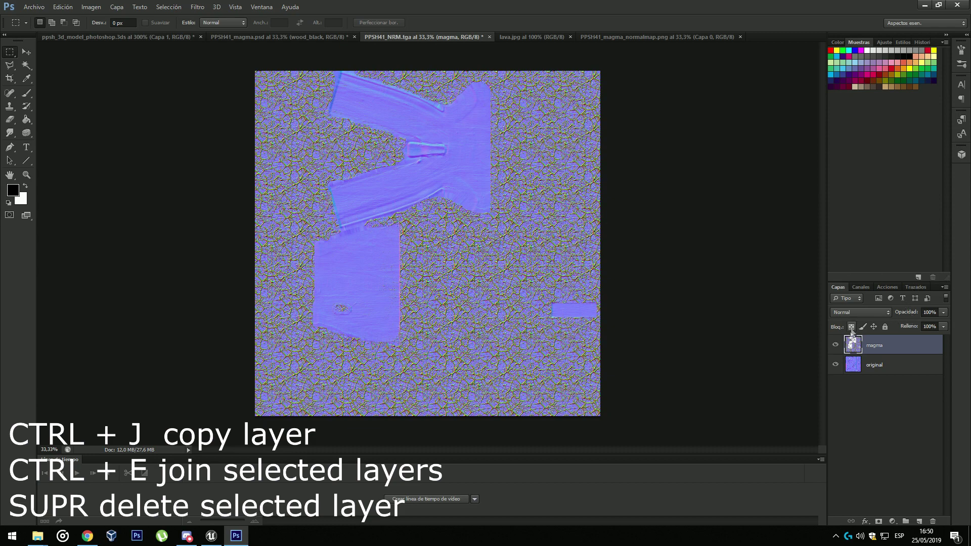
{"action": "left_click", "coordinate": [836, 344]}
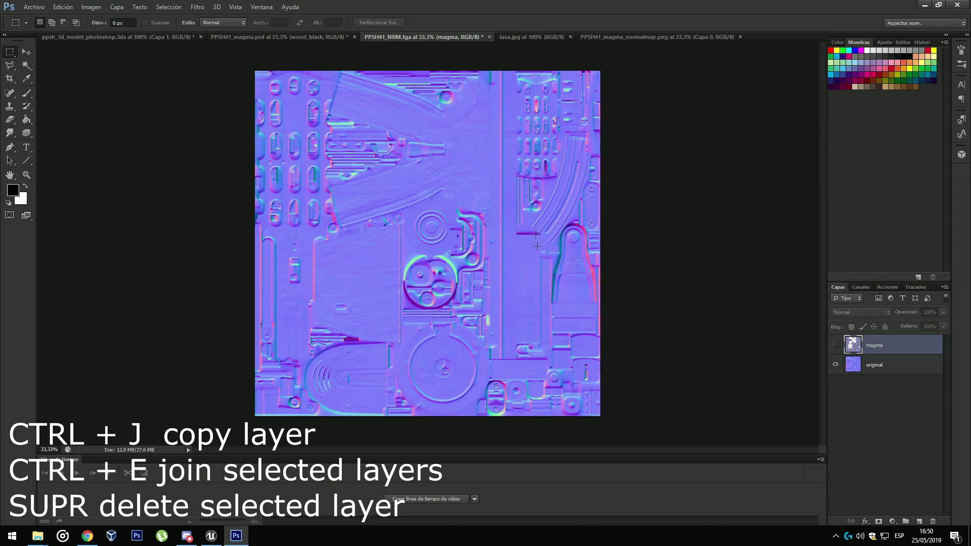
{"action": "left_click", "coordinate": [835, 344]}
{"action": "mouse_move", "coordinate": [906, 314]}
{"action": "left_mouse_down"}
{"action": "mouse_move", "coordinate": [895, 316]}
{"action": "mouse_move", "coordinate": [903, 315]}
{"action": "left_mouse_up"}
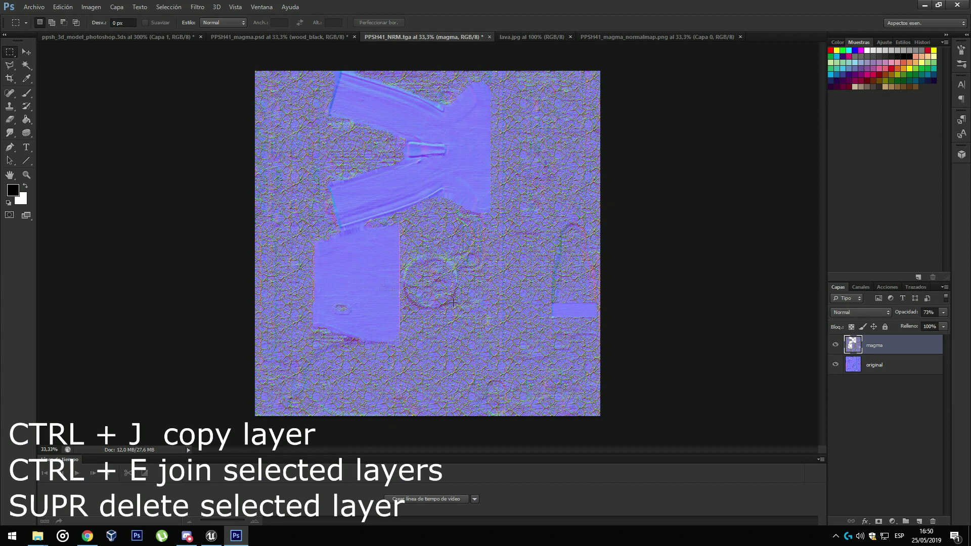
{"action": "left_click_drag", "start_coordinate": [906, 313], "coordinate": [904, 315]}
{"action": "left_click", "coordinate": [903, 368], "text": "shift"}
{"action": "key", "text": "ctrl+e"}
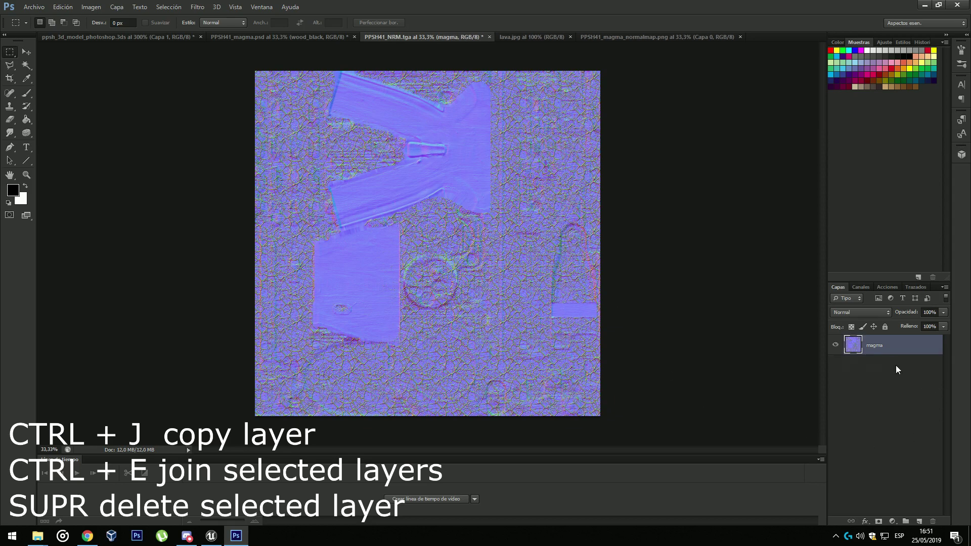
Save the merged normal map in Targa format as PPSH41_magma_normal.tga in the ppsh folder.
{"action": "left_click", "coordinate": [34, 7]}
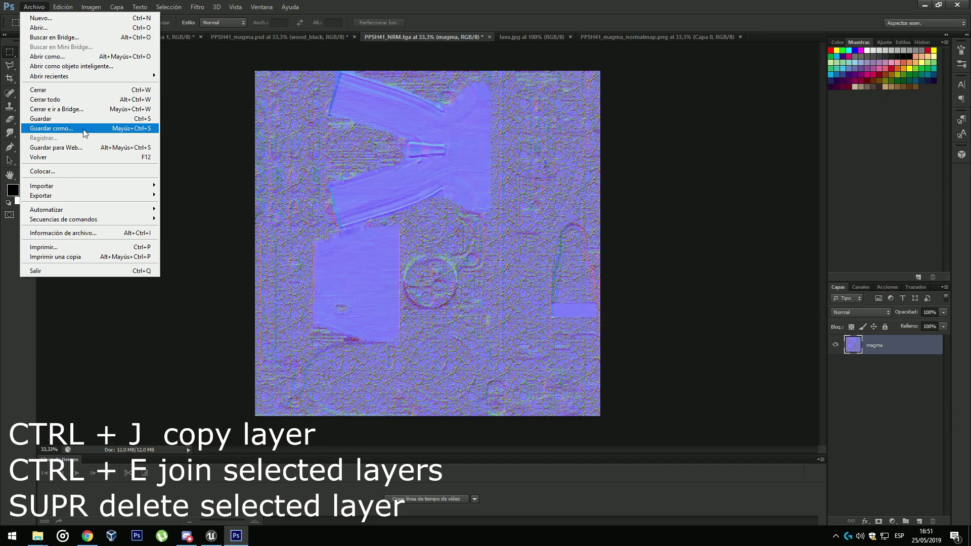
{"action": "left_click", "coordinate": [52, 128]}
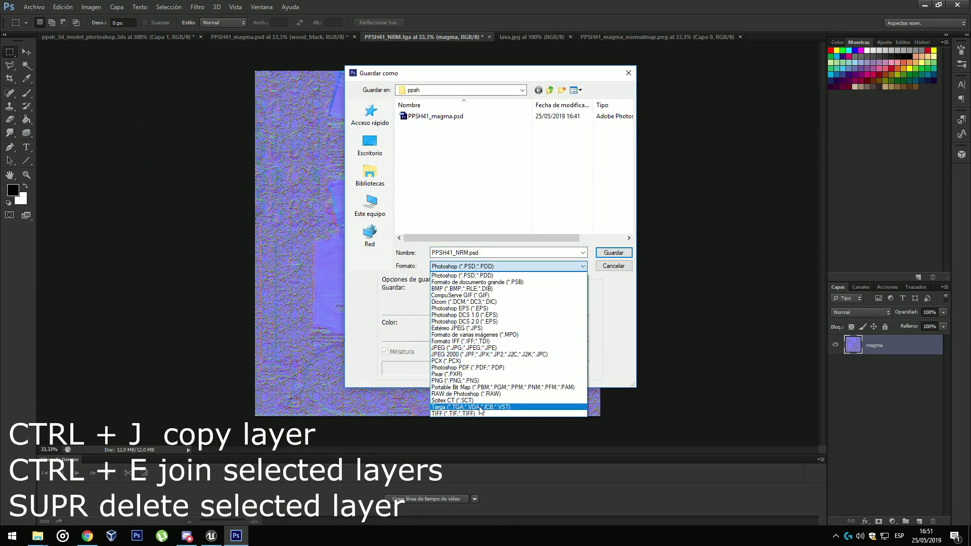
{"action": "left_click", "coordinate": [470, 407]}
{"action": "left_click", "coordinate": [445, 125]}
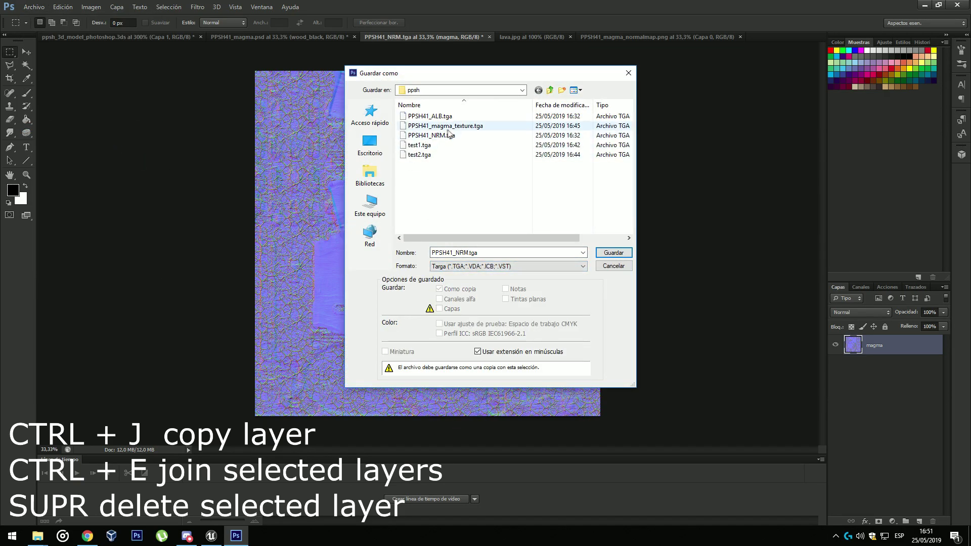
{"action": "triple_click", "coordinate": [487, 252]}
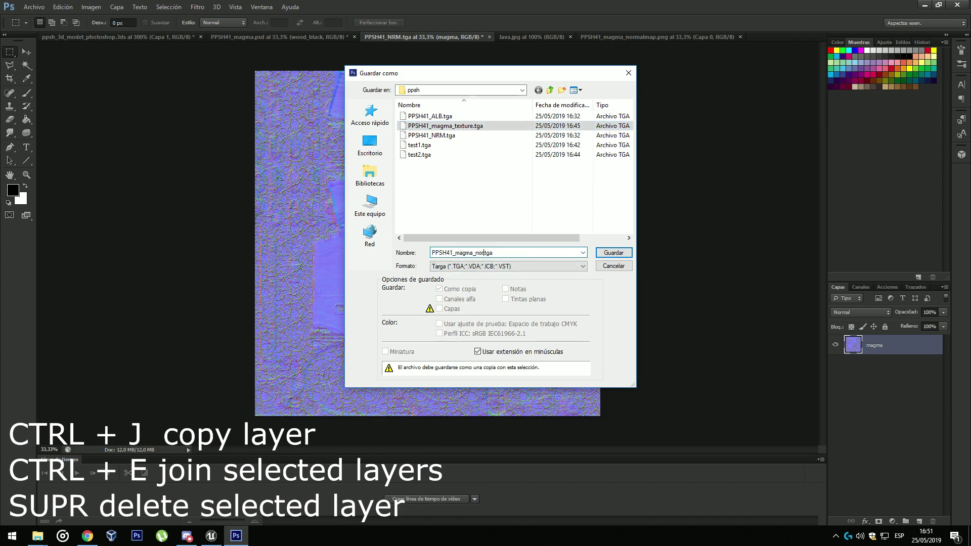
{"action": "key", "text": "Return"}
{"action": "key", "text": "Return"}
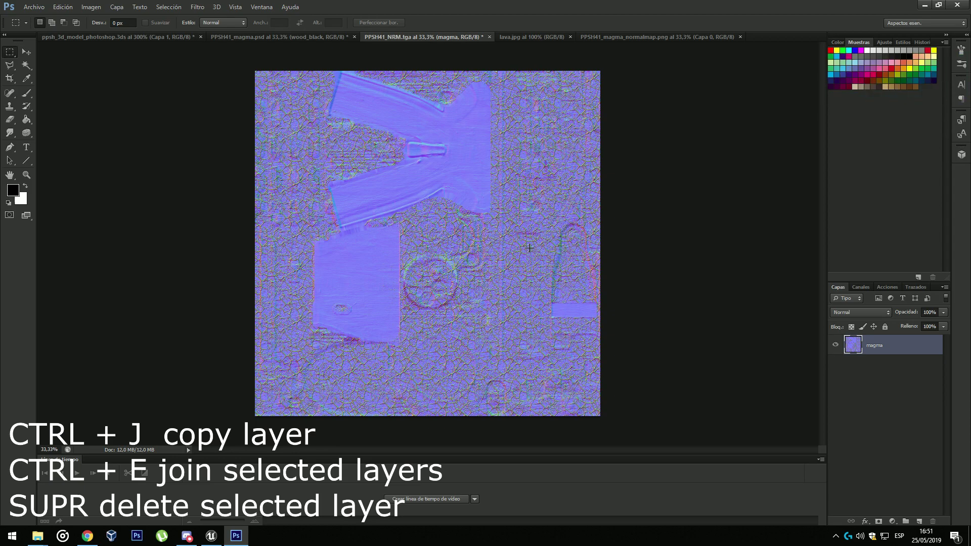
Switch to Blender and import ppsh_3d_model_photoshop.3ds from the ppsh folder.
{"action": "left_click", "coordinate": [920, 5]}
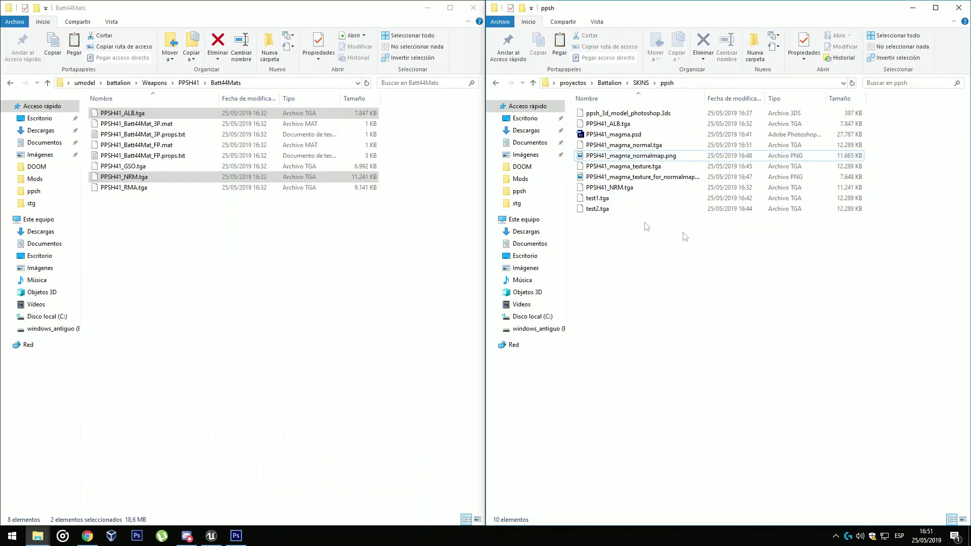
{"action": "left_click", "coordinate": [304, 200]}
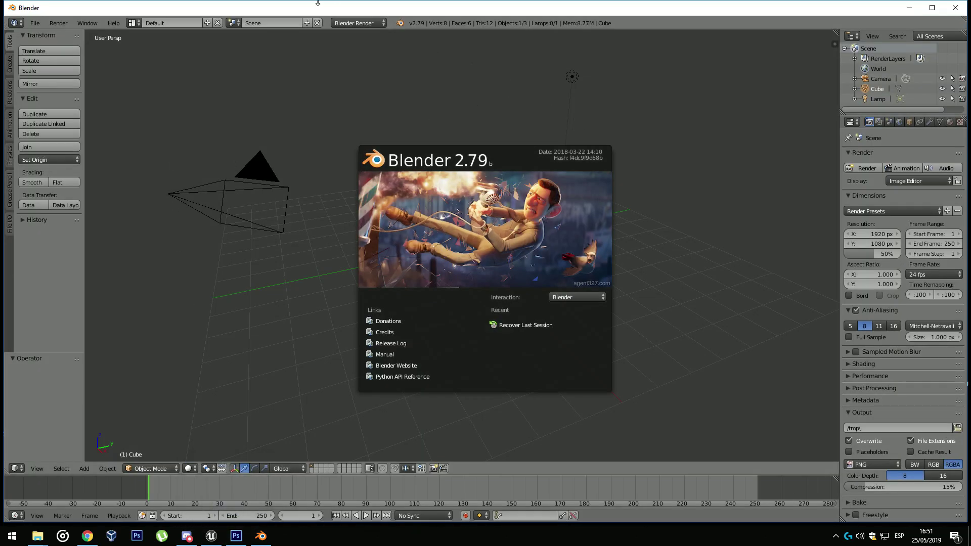
{"action": "double_click", "coordinate": [318, 2]}
{"action": "left_click", "coordinate": [29, 19]}
{"action": "left_click", "coordinate": [31, 18]}
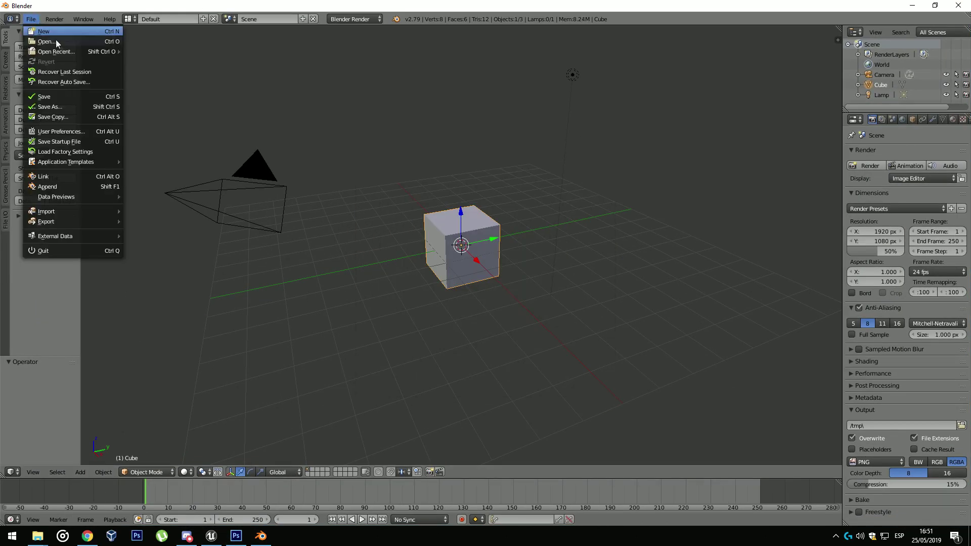
{"action": "mouse_move", "coordinate": [96, 210]}
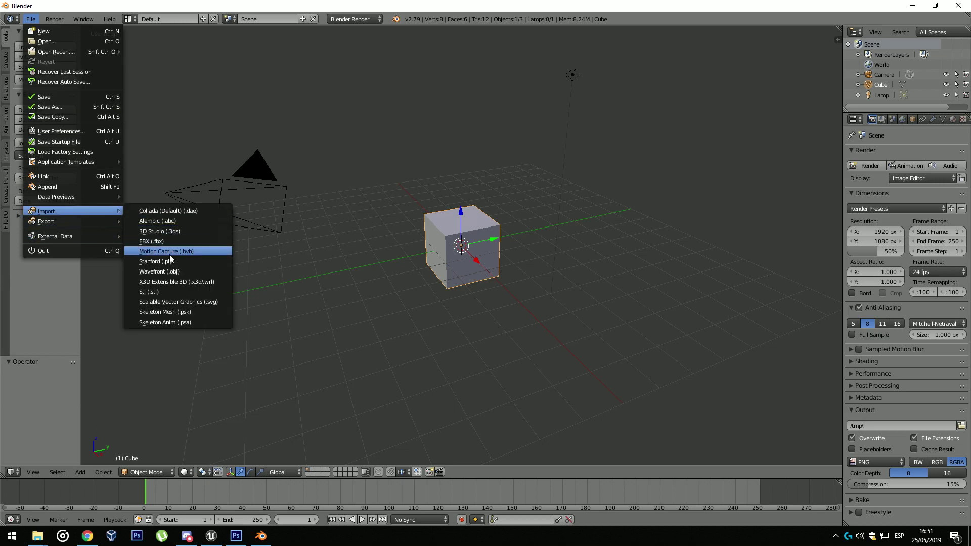
{"action": "left_click", "coordinate": [186, 234]}
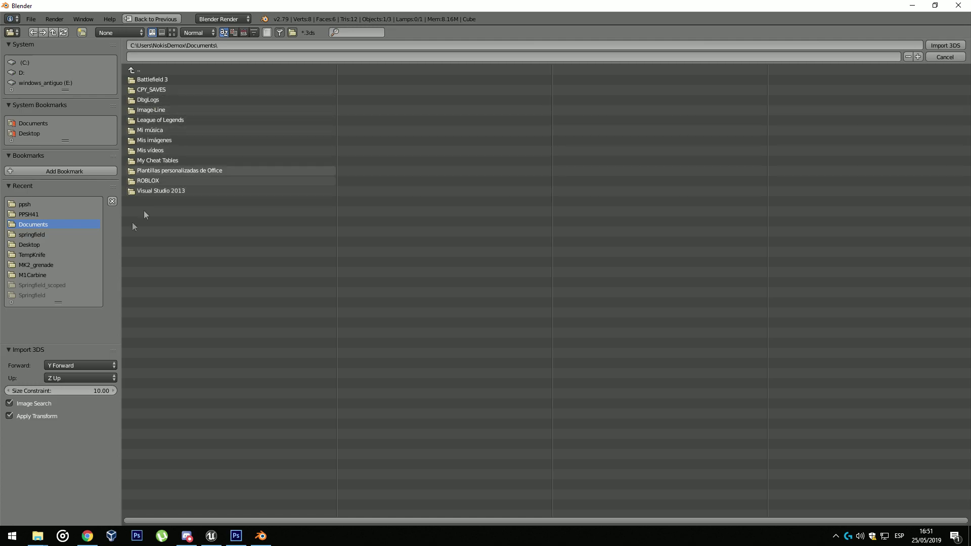
{"action": "left_click", "coordinate": [44, 255]}
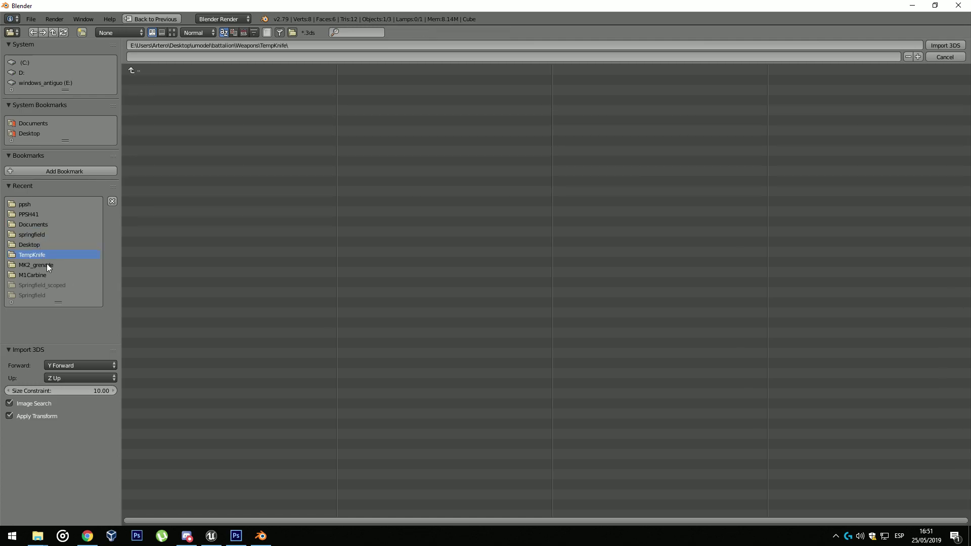
{"action": "left_click", "coordinate": [196, 69]}
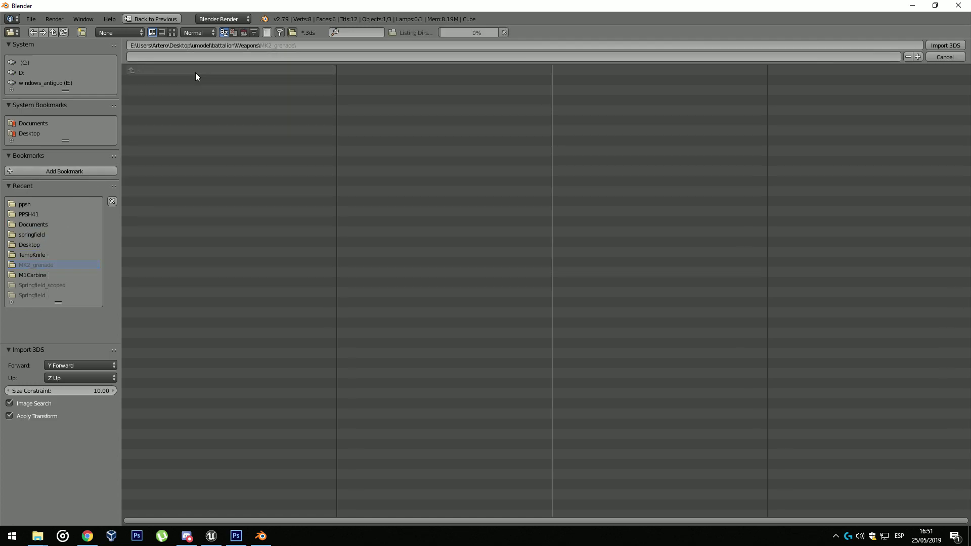
{"action": "left_click", "coordinate": [42, 205]}
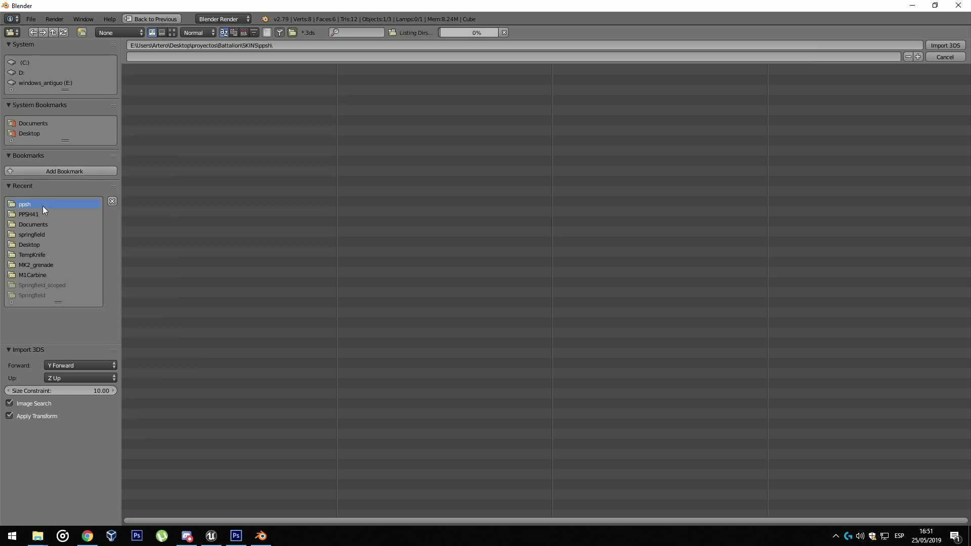
{"action": "double_click", "coordinate": [195, 79]}
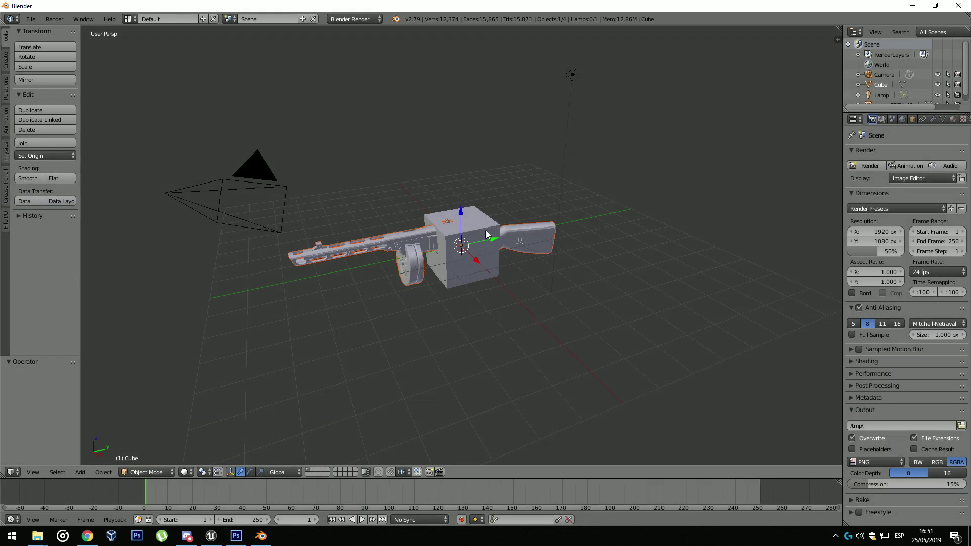
Delete the default camera, cube and lamp from the scene, keeping only the weapon mesh.
{"action": "right_click", "coordinate": [884, 75]}
{"action": "left_click", "coordinate": [884, 75]}
{"action": "right_click", "coordinate": [884, 74]}
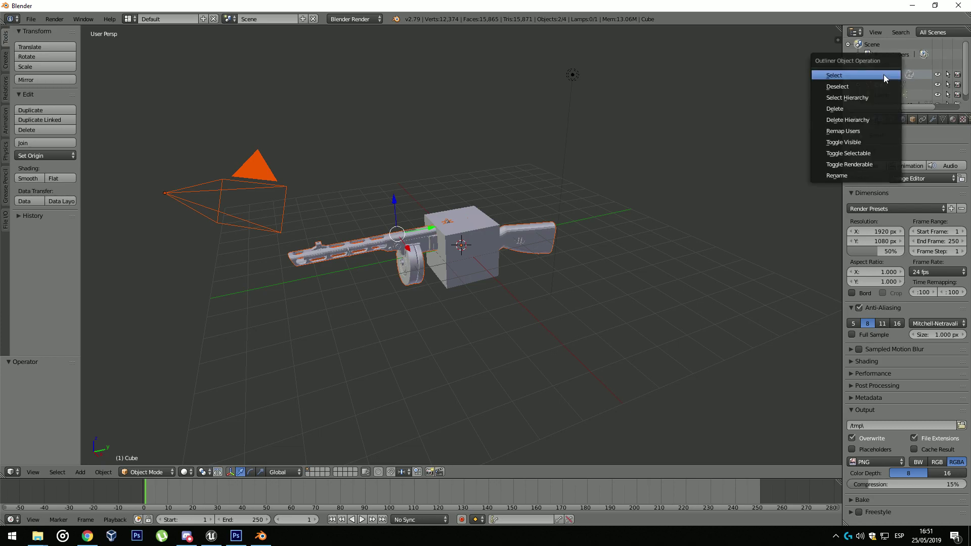
{"action": "key", "text": "e"}
{"action": "right_click", "coordinate": [885, 74]}
{"action": "left_click", "coordinate": [884, 75]}
{"action": "right_click", "coordinate": [884, 75]}
{"action": "left_click", "coordinate": [885, 74]}
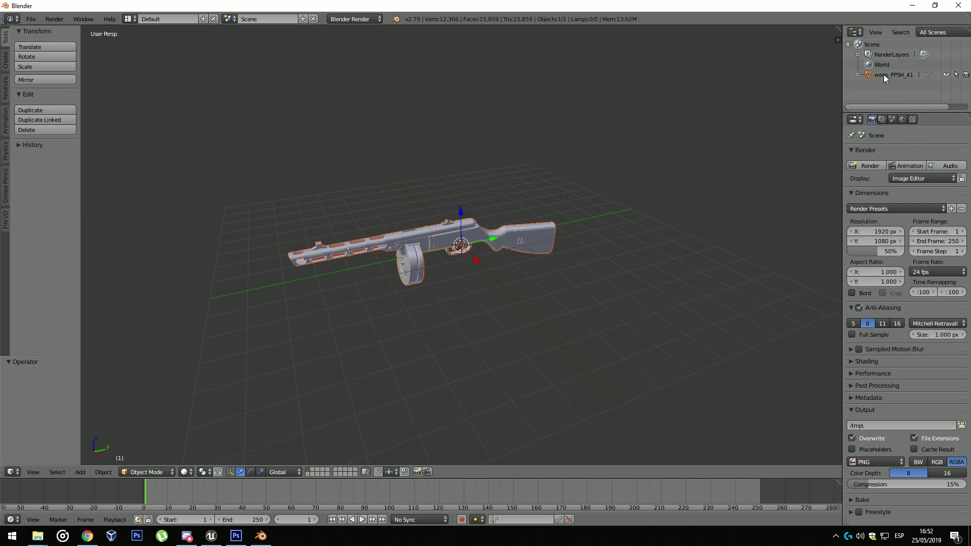
Export the weapon as an FBX file named ppsh_3d_model_for_unreal.fbx in the ppsh folder and close Blender.
{"action": "left_click_drag", "start_coordinate": [419, 144], "coordinate": [419, 144]}
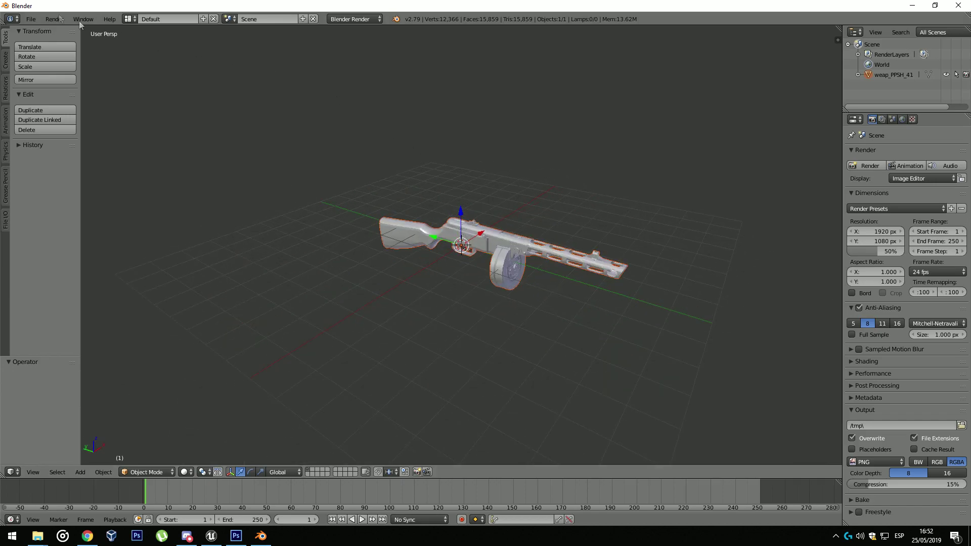
{"action": "left_click", "coordinate": [31, 19]}
{"action": "mouse_move", "coordinate": [47, 226]}
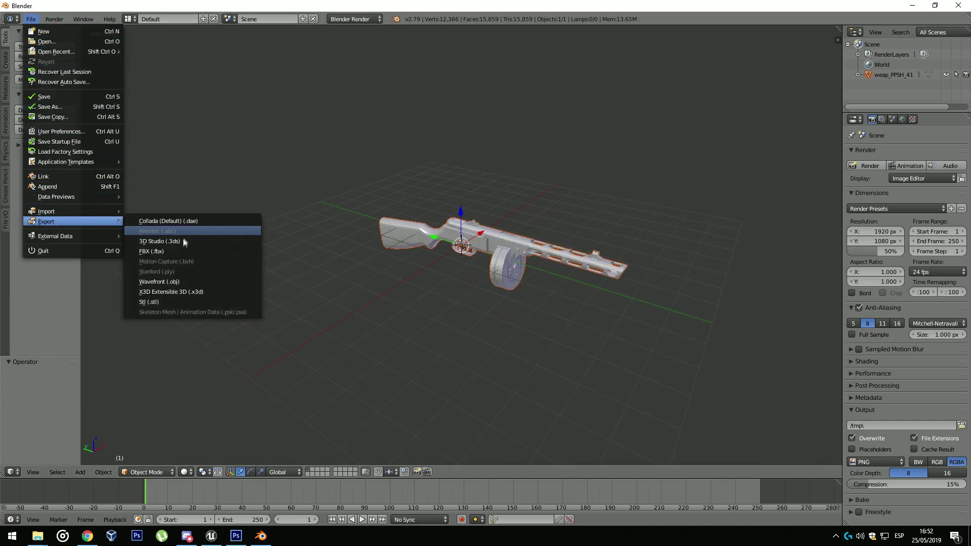
{"action": "left_click", "coordinate": [165, 252]}
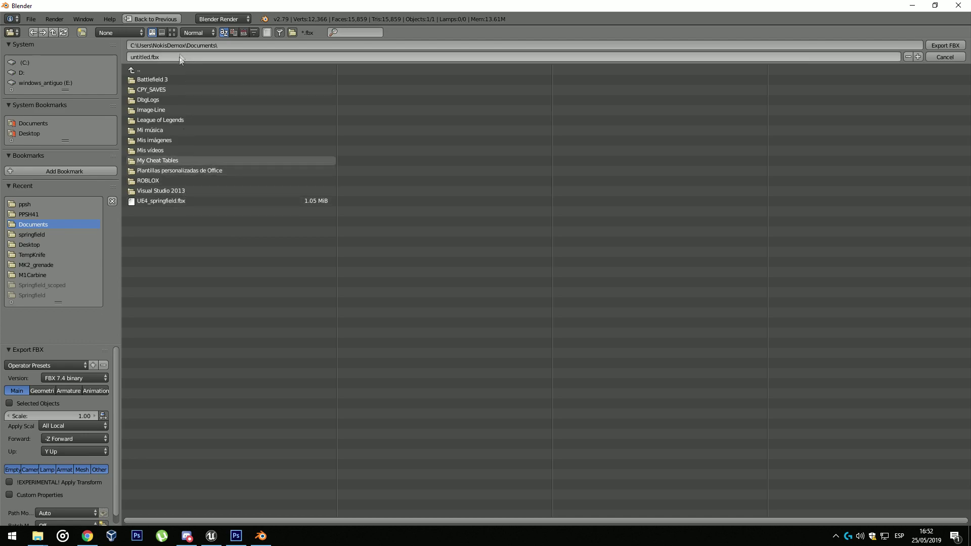
{"action": "left_click", "coordinate": [47, 213]}
{"action": "left_click", "coordinate": [35, 205]}
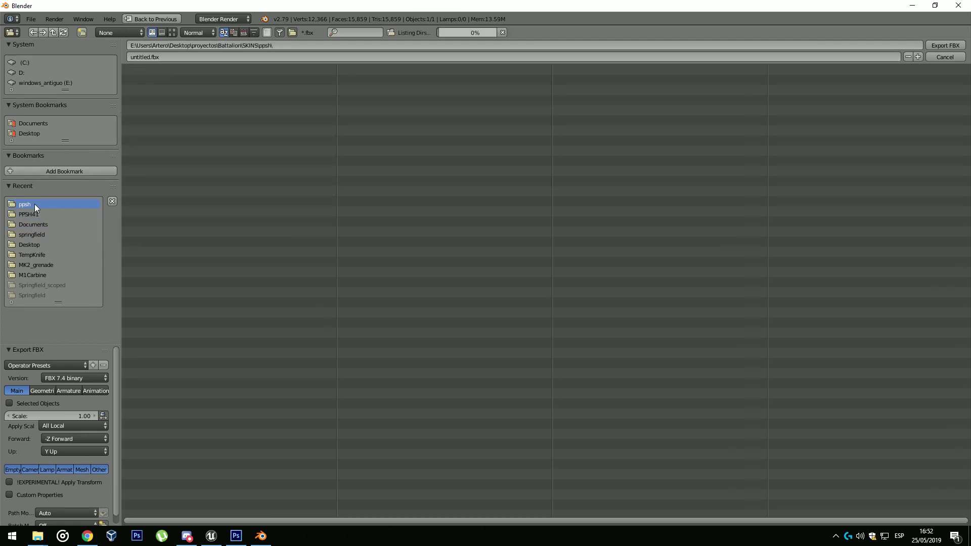
{"action": "left_click", "coordinate": [146, 56]}
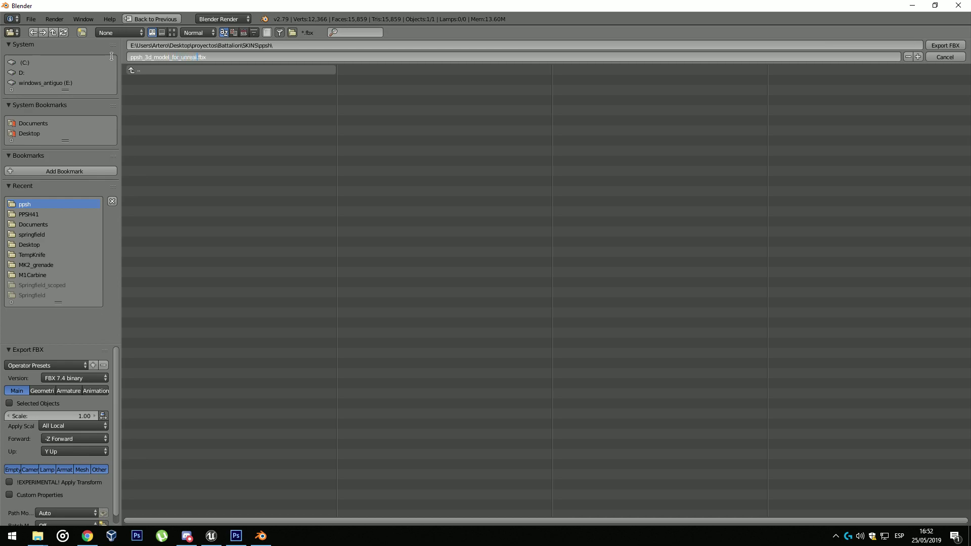
{"action": "left_click", "coordinate": [950, 47]}
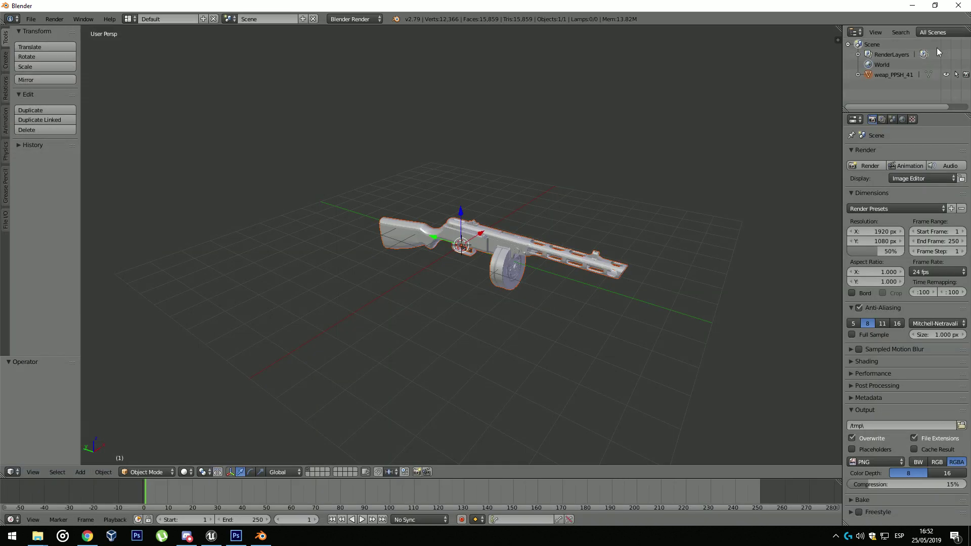
{"action": "left_click", "coordinate": [959, 7]}
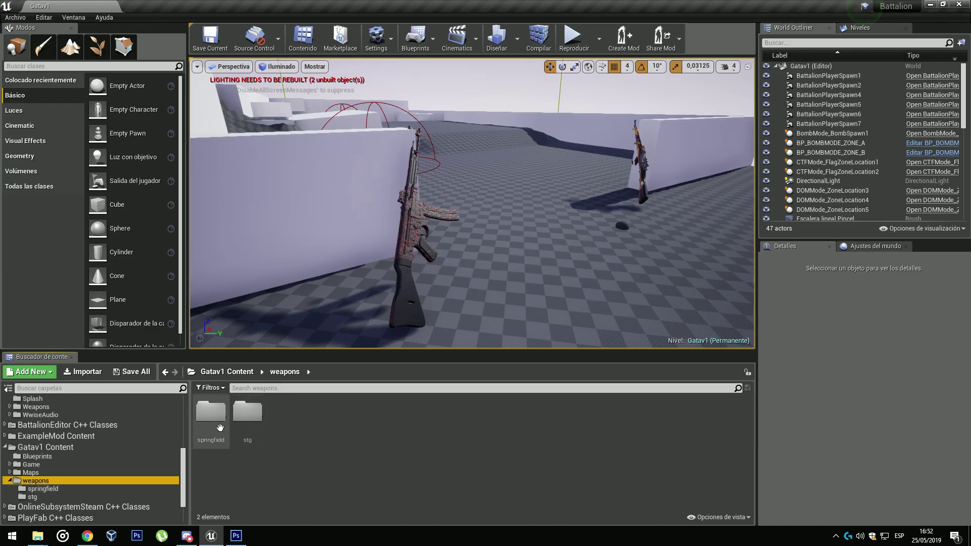
In the Unreal editor, create a folder named ppsh41 inside the weapons folder of Gatav1 Content and open it.
{"action": "right_click", "coordinate": [314, 416]}
{"action": "left_click", "coordinate": [327, 457]}
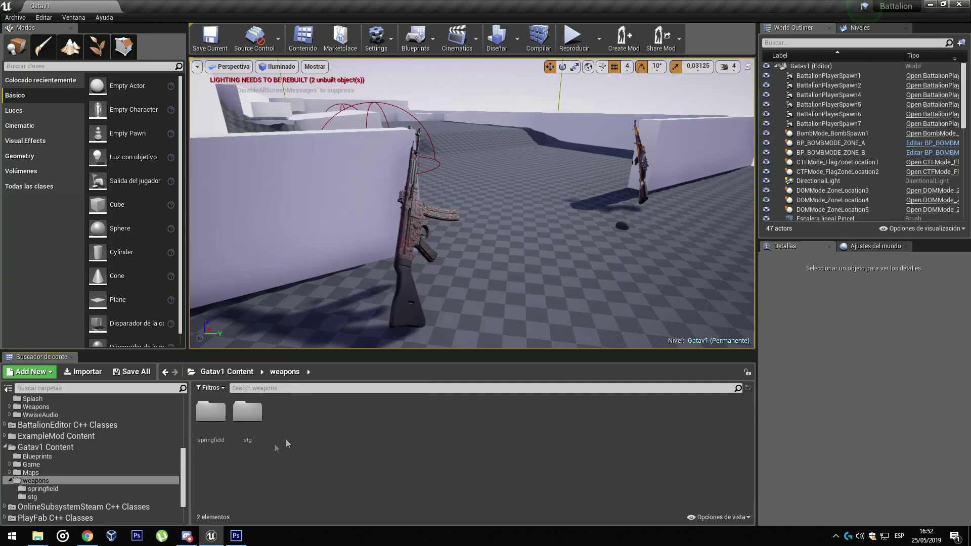
{"action": "left_click", "coordinate": [40, 448]}
{"action": "left_click_drag", "start_coordinate": [467, 189], "coordinate": [486, 212]}
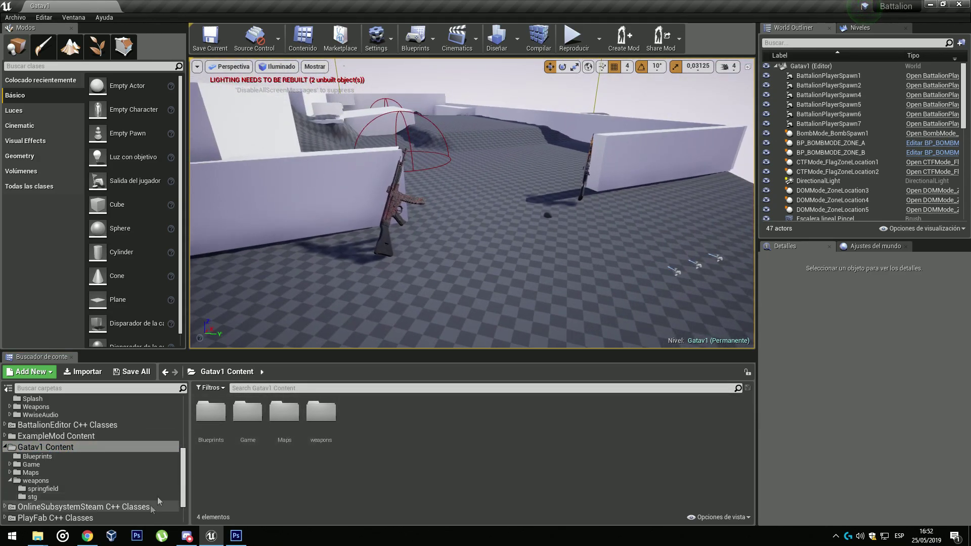
{"action": "left_click", "coordinate": [248, 420]}
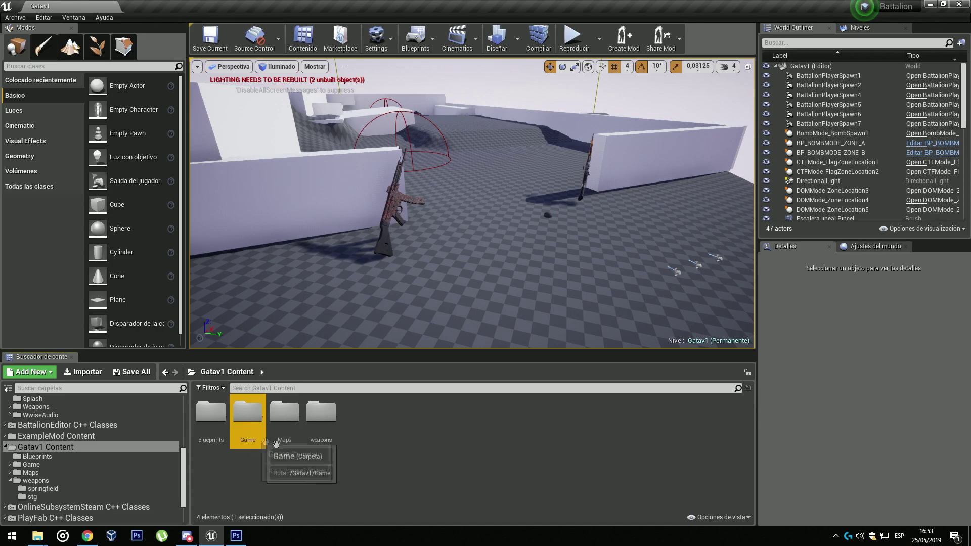
{"action": "double_click", "coordinate": [315, 434]}
{"action": "right_click", "coordinate": [355, 439]}
{"action": "left_click", "coordinate": [428, 122]}
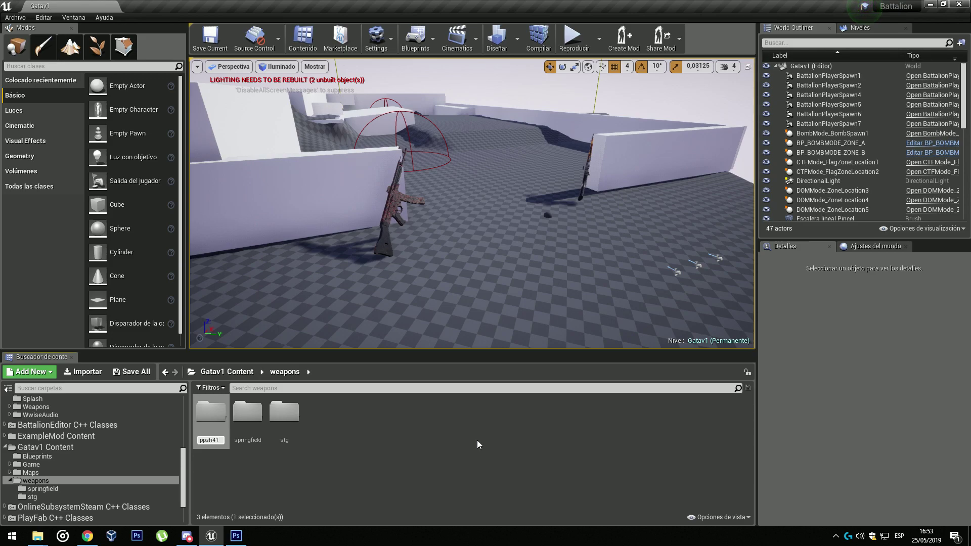
{"action": "key", "text": "Return"}
{"action": "key", "text": "Return"}
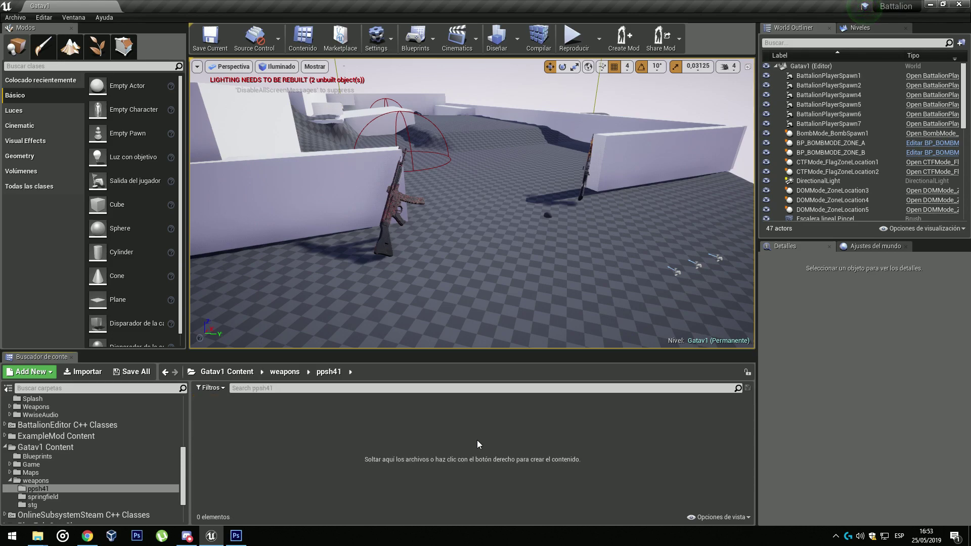
Import ppsh_3d_model_for_unreal.fbx, PPSH41_magma_normal.tga and PPSH41_magma_texture.tga into the ppsh41 folder with default FBX options, accepting the normal map settings.
{"action": "mouse_move", "coordinate": [38, 536]}
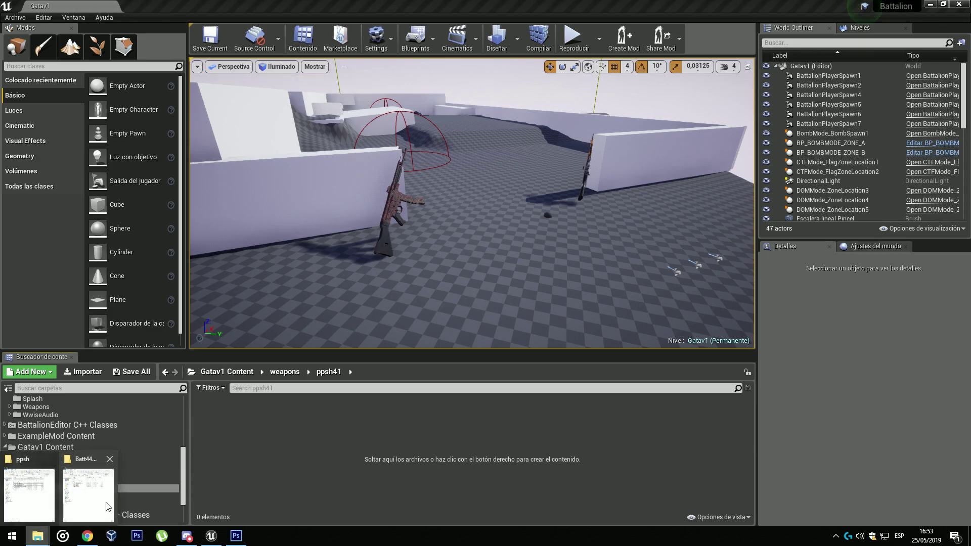
{"action": "left_click", "coordinate": [35, 508]}
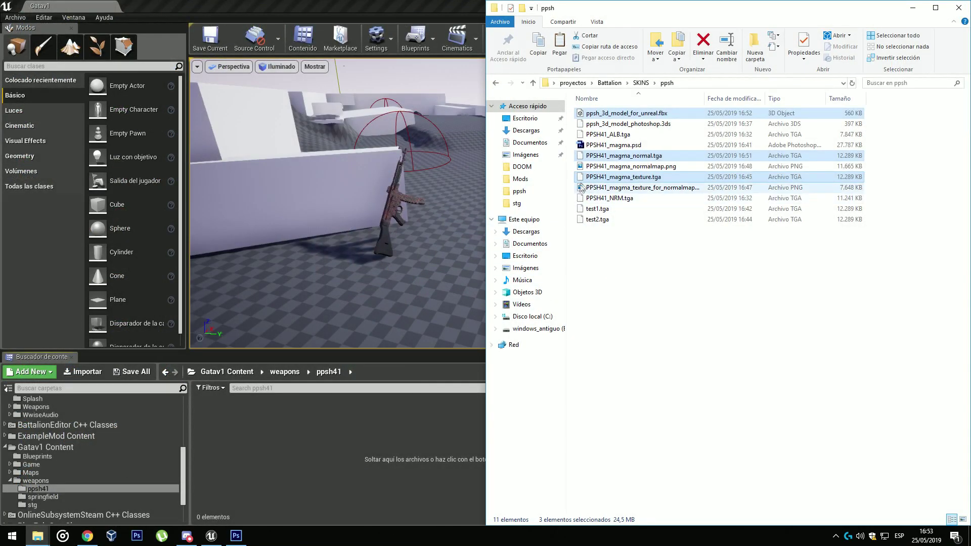
{"action": "left_click_drag", "start_coordinate": [607, 177], "coordinate": [340, 420]}
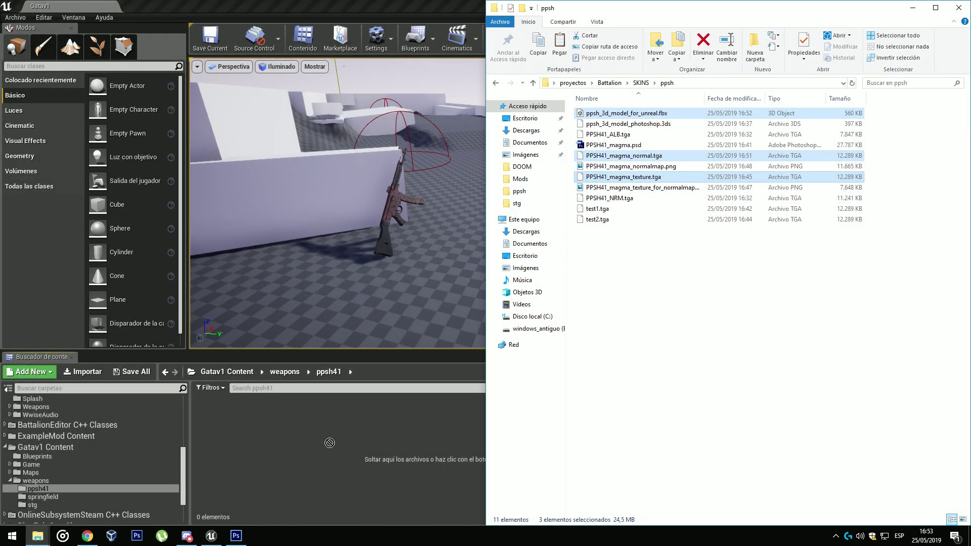
{"action": "left_click_drag", "start_coordinate": [346, 449], "coordinate": [346, 449]}
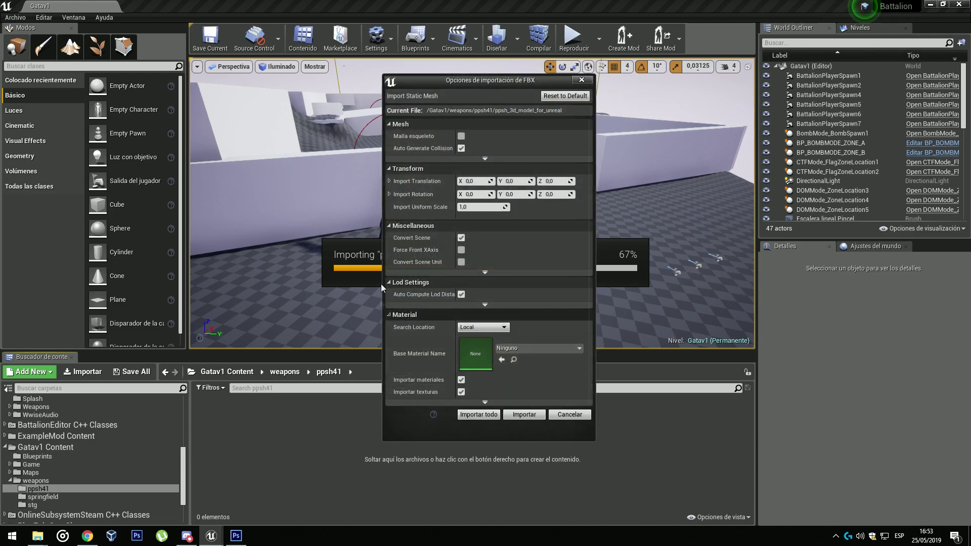
{"action": "left_click", "coordinate": [487, 413]}
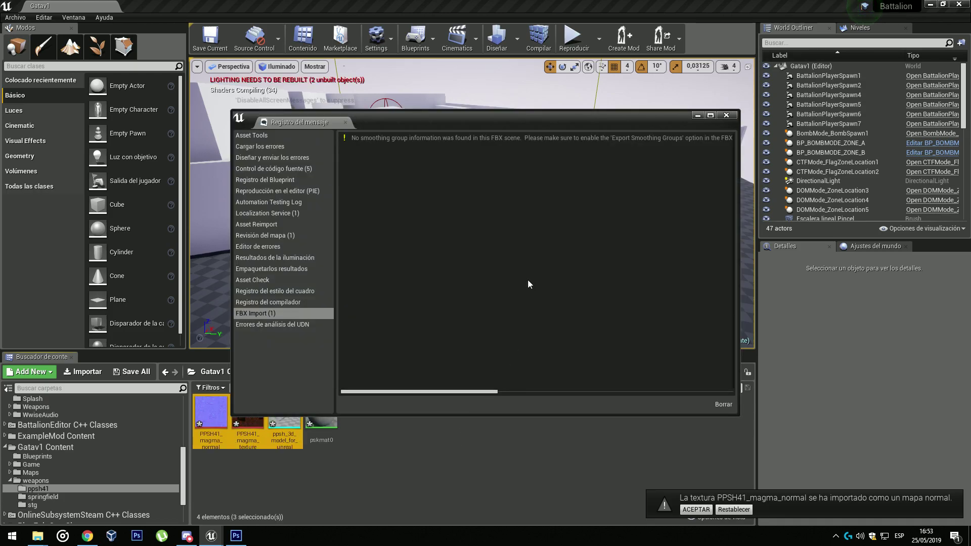
{"action": "left_click", "coordinate": [726, 115]}
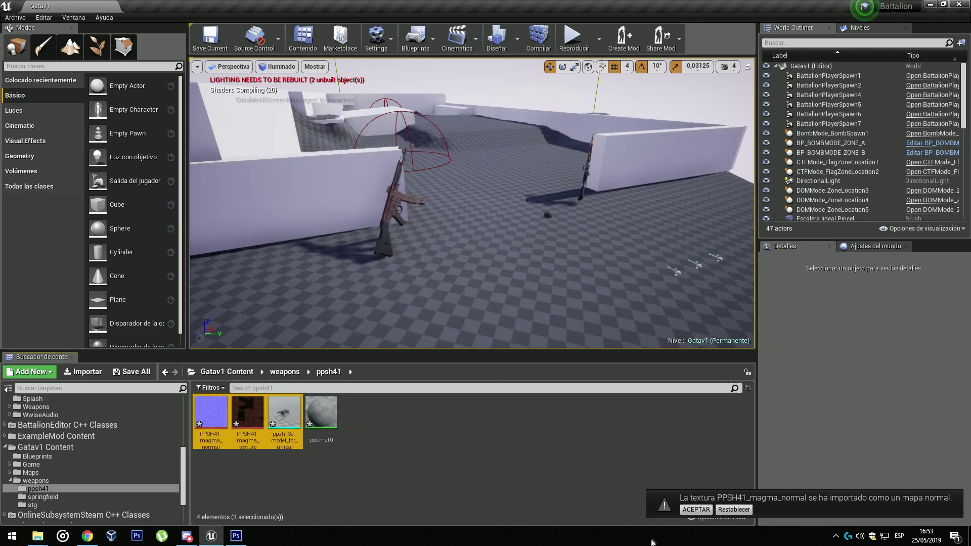
{"action": "left_click", "coordinate": [696, 510]}
{"action": "left_click", "coordinate": [356, 486]}
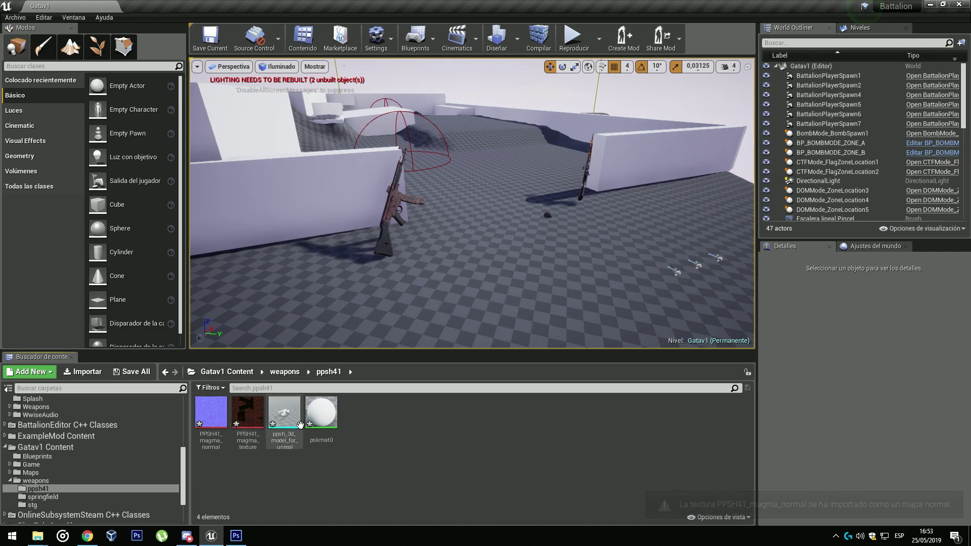
Open the imported ppsh_3d_model_for_unreal mesh, examine its untextured geometry and close it.
{"action": "double_click", "coordinate": [291, 421]}
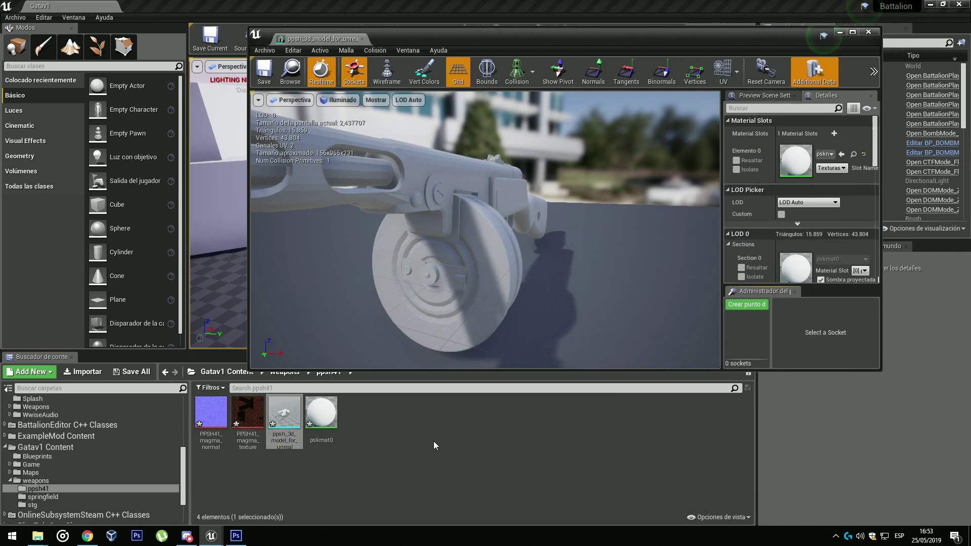
{"action": "left_click_drag", "start_coordinate": [575, 205], "coordinate": [735, 187]}
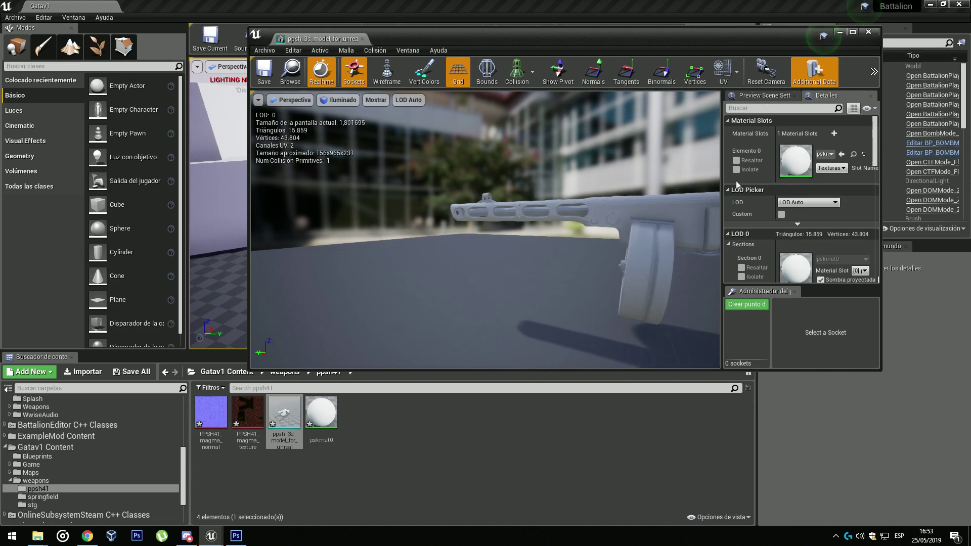
{"action": "left_click", "coordinate": [869, 31]}
Open the pskmat0 material and delete the colour parameter node that feeds its base colour.
{"action": "left_click", "coordinate": [323, 414]}
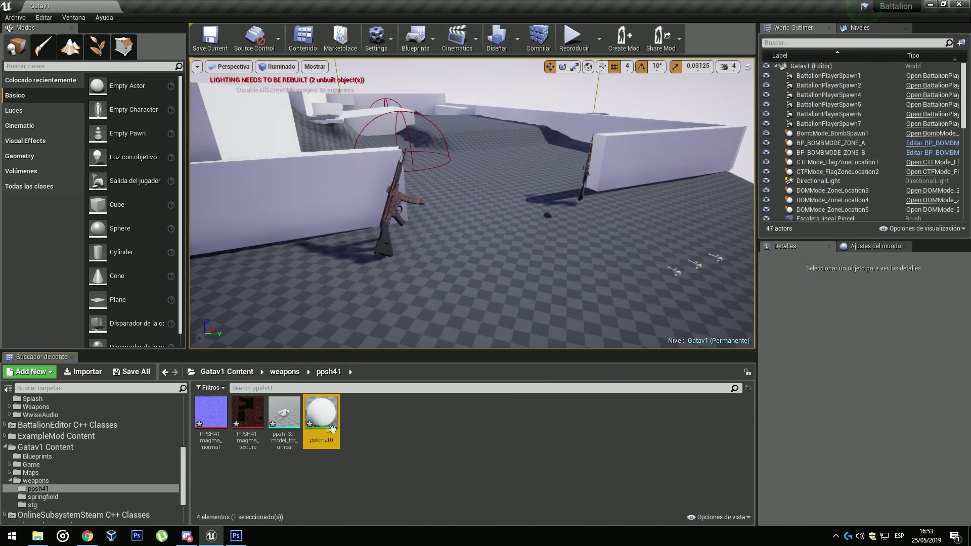
{"action": "double_click", "coordinate": [323, 415]}
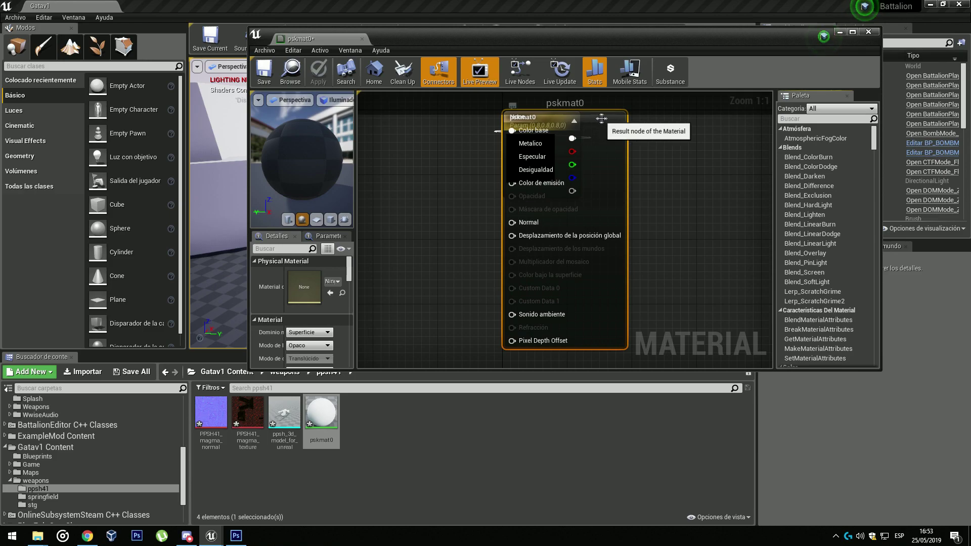
{"action": "left_click_drag", "start_coordinate": [601, 118], "coordinate": [736, 134]}
{"action": "left_click_drag", "start_coordinate": [550, 121], "coordinate": [500, 121]}
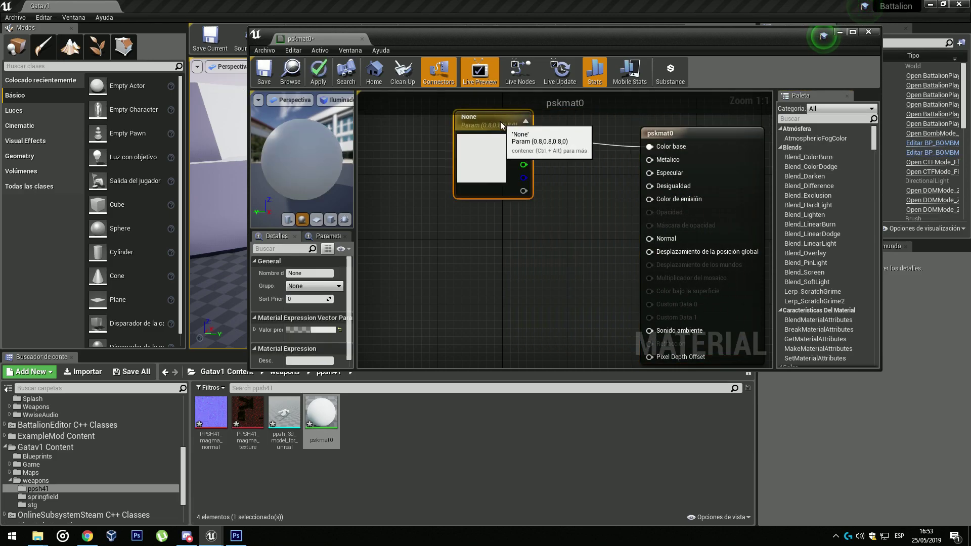
{"action": "right_click", "coordinate": [500, 120]}
{"action": "key", "text": "Escape"}
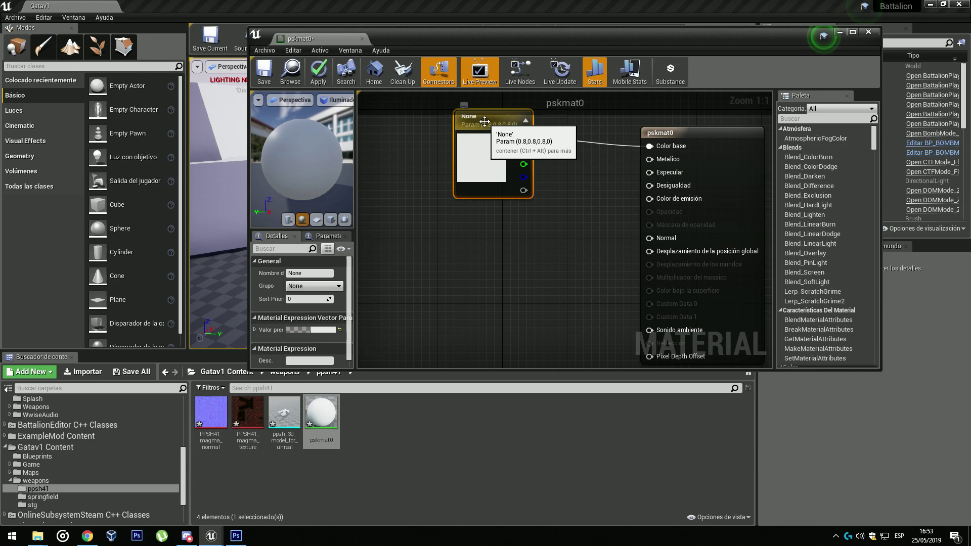
{"action": "key", "text": "Delete"}
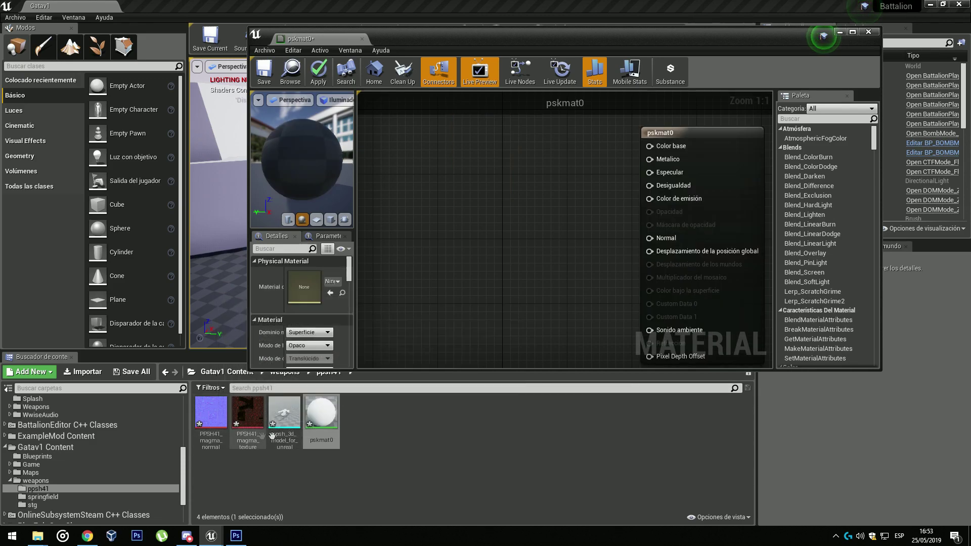
In pskmat0, connect PPSH41_magma_texture to the base colour and PPSH41_magma_normal to Normal, and save and close the material.
{"action": "left_click_drag", "start_coordinate": [248, 412], "coordinate": [493, 130]}
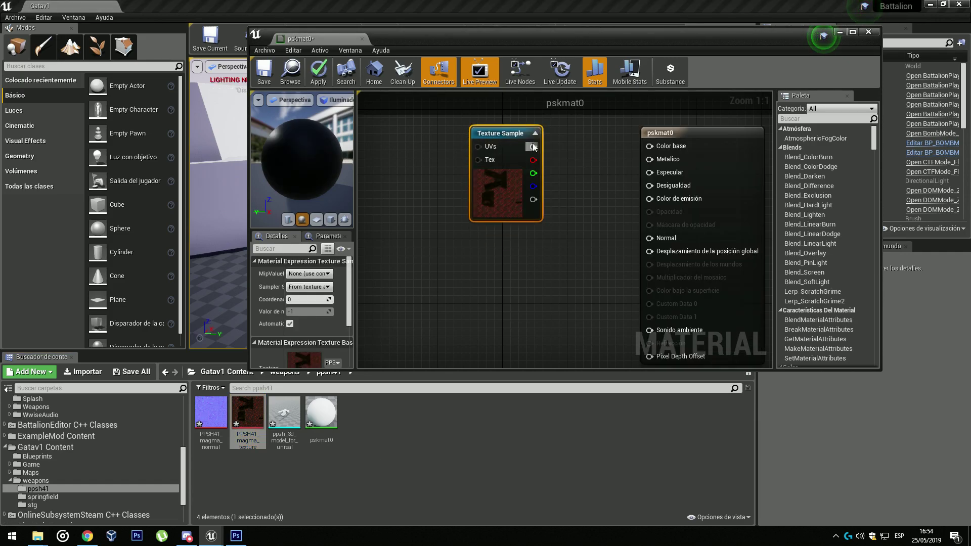
{"action": "left_click_drag", "start_coordinate": [533, 147], "coordinate": [650, 146]}
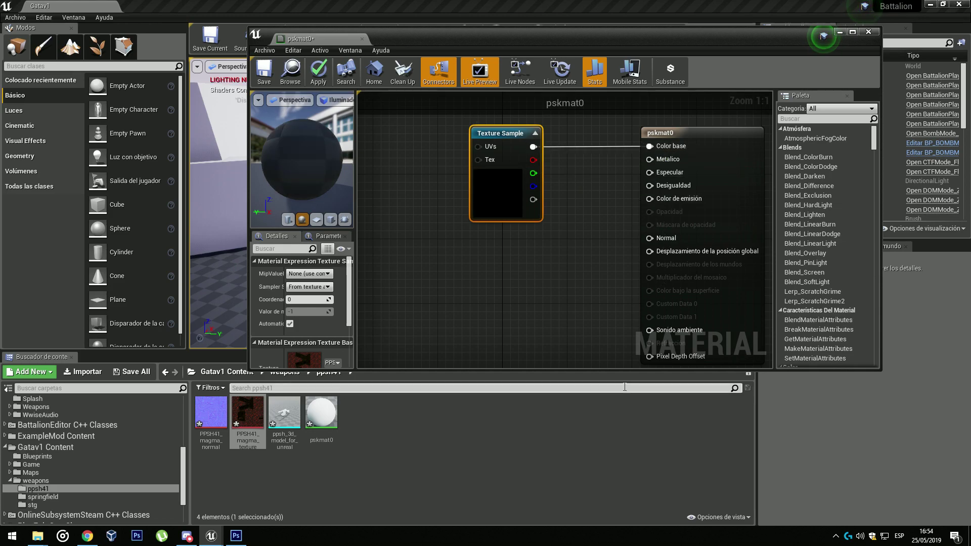
{"action": "left_click_drag", "start_coordinate": [211, 419], "coordinate": [663, 241]}
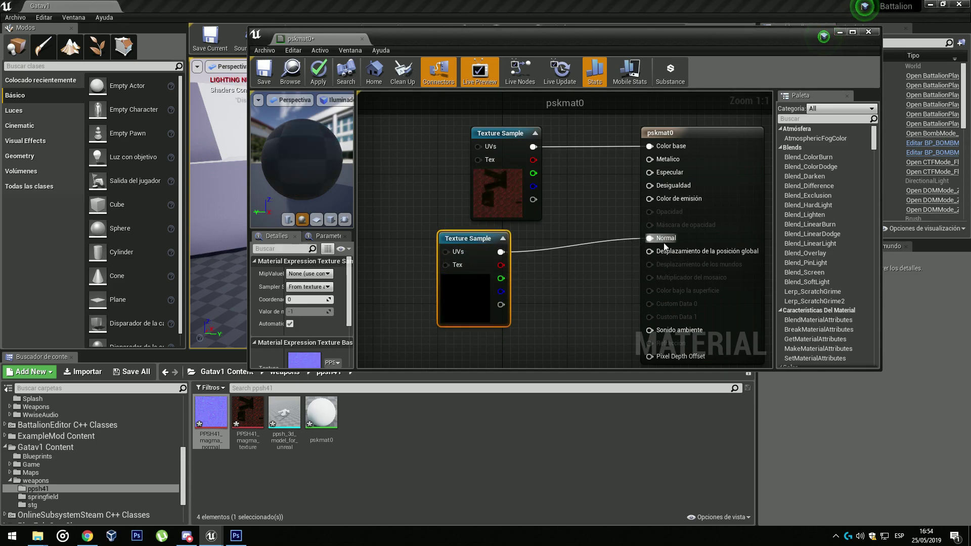
{"action": "left_click", "coordinate": [267, 75]}
{"action": "left_click", "coordinate": [868, 32]}
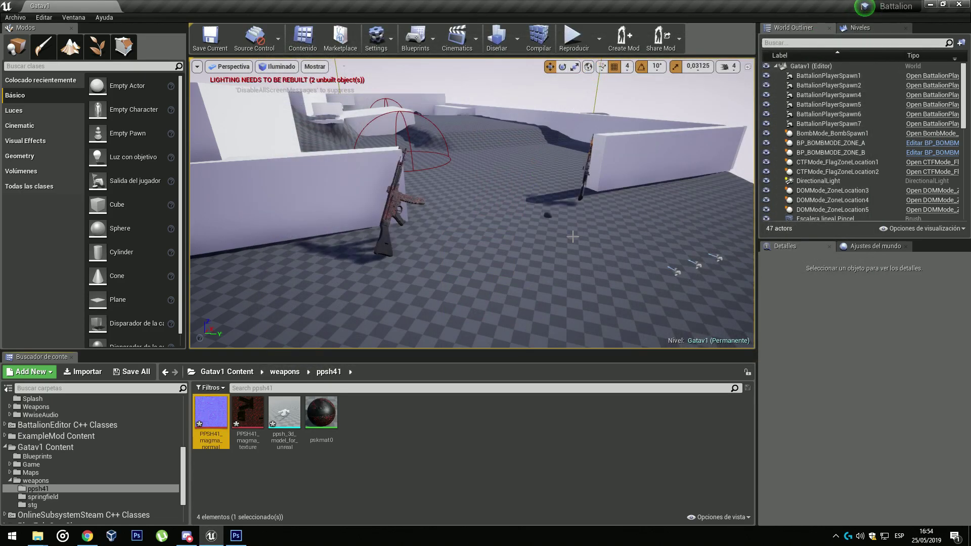
Reopen the ppsh_3d_model_for_unreal mesh and examine the magma material on it from several angles.
{"action": "left_click", "coordinate": [284, 415]}
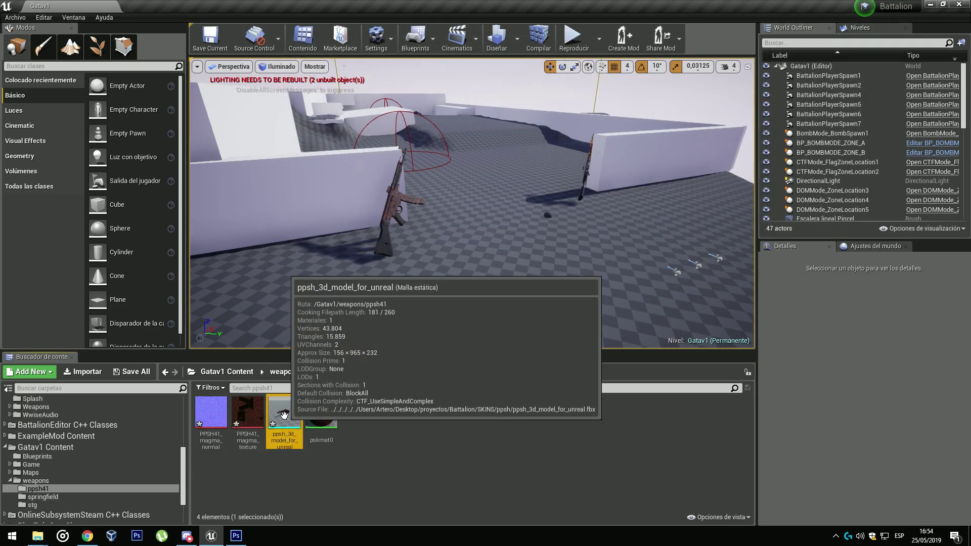
{"action": "double_click", "coordinate": [284, 415]}
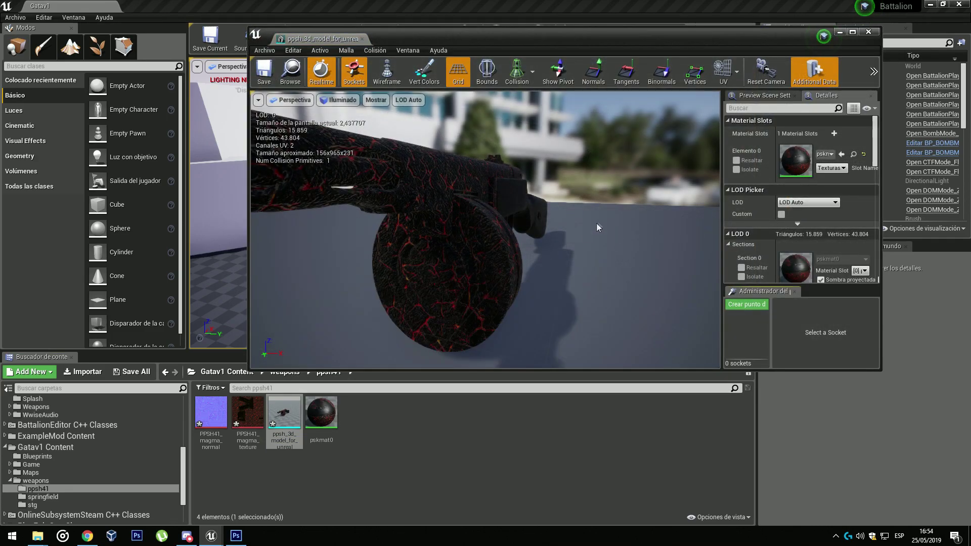
{"action": "left_click_drag", "start_coordinate": [498, 227], "coordinate": [455, 228]}
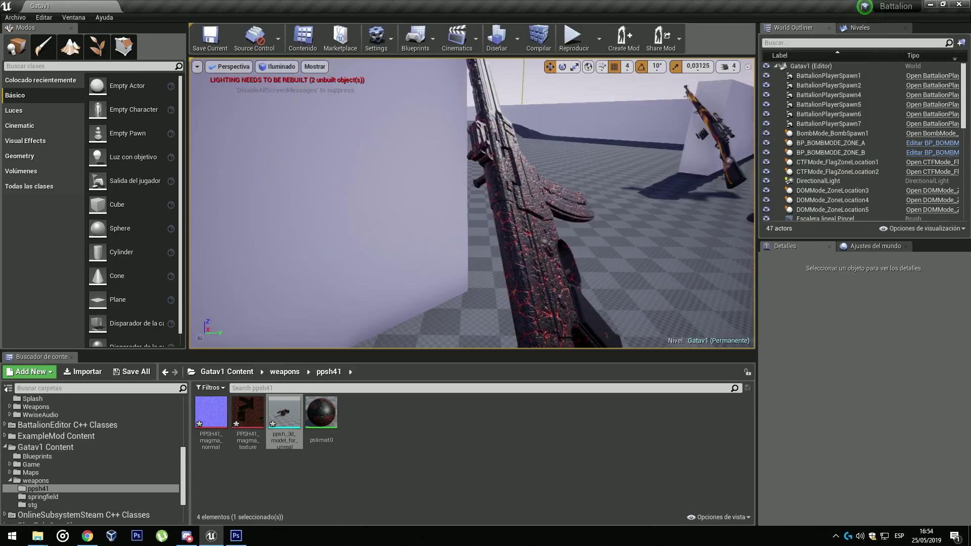
{"action": "left_click_drag", "start_coordinate": [455, 227], "coordinate": [475, 203]}
{"action": "left_click_drag", "start_coordinate": [555, 329], "coordinate": [557, 334]}
Place ppsh_3d_model_for_unreal in the level against the white wall, rotated about -40° on X and -160° on Z, at about -10164, 6028, 428.
{"action": "left_click_drag", "start_coordinate": [285, 412], "coordinate": [464, 269]}
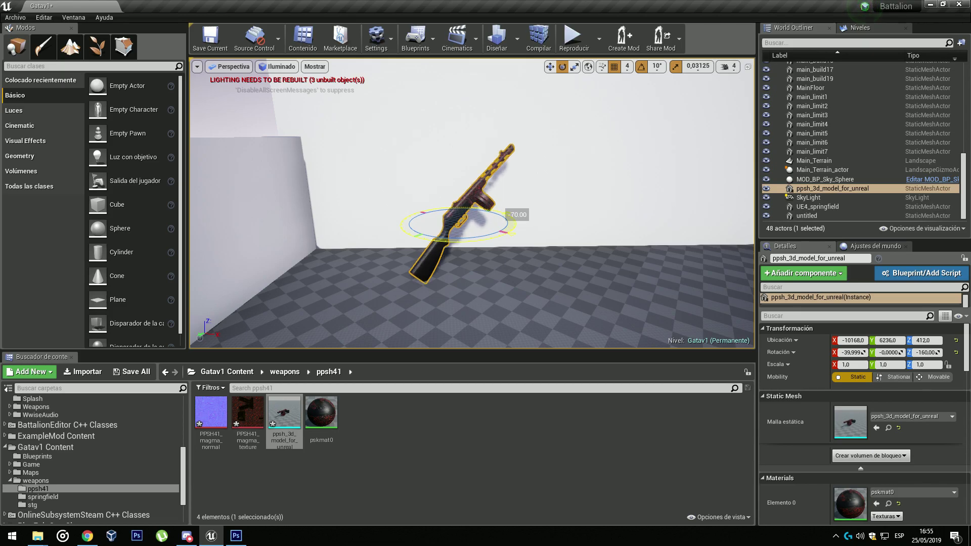
{"action": "key", "text": "d"}
{"action": "key", "text": "w"}
{"action": "left_click_drag", "start_coordinate": [446, 220], "coordinate": [488, 223]}
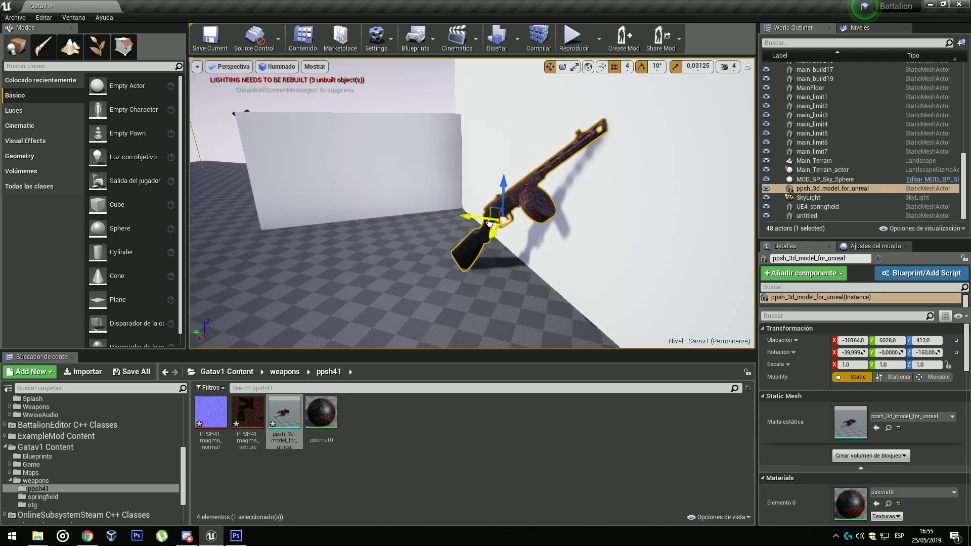
{"action": "left_click_drag", "start_coordinate": [561, 270], "coordinate": [582, 263]}
{"action": "left_click_drag", "start_coordinate": [430, 261], "coordinate": [413, 263]}
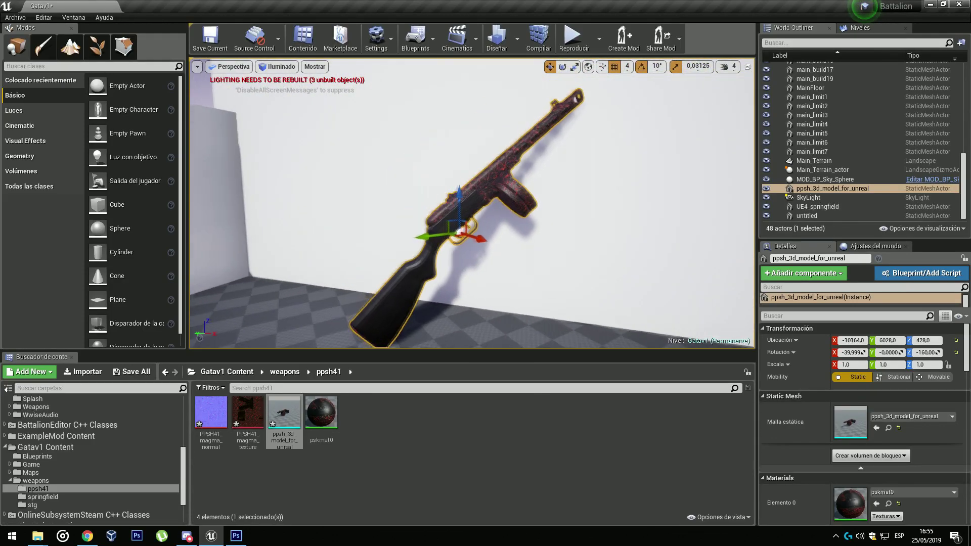
Play the level in full screen and walk up to the PPSH-41 by the white wall to examine its magma skin in game.
{"action": "key", "text": "alt+p"}
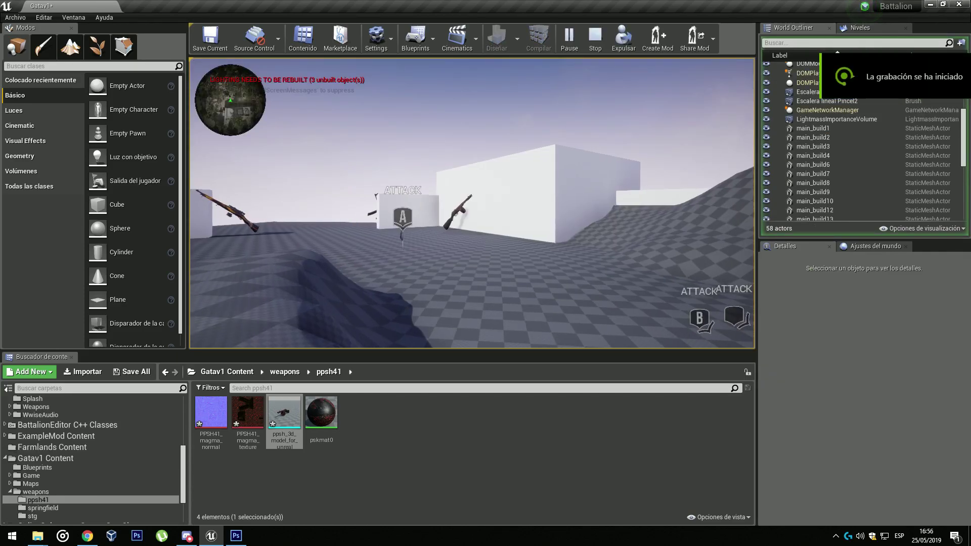
{"action": "key", "text": "w"}
{"action": "key", "text": "shift+F11"}
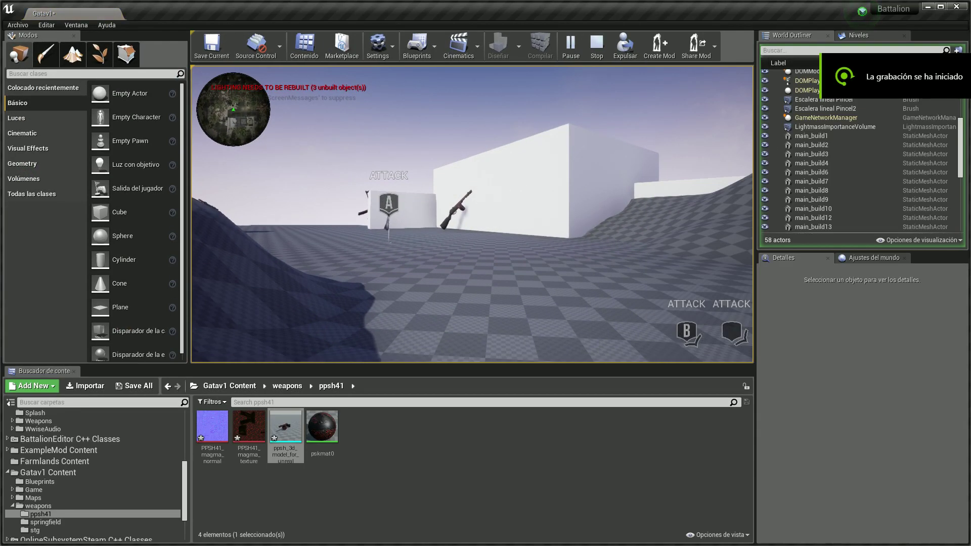
{"action": "key", "text": "s"}
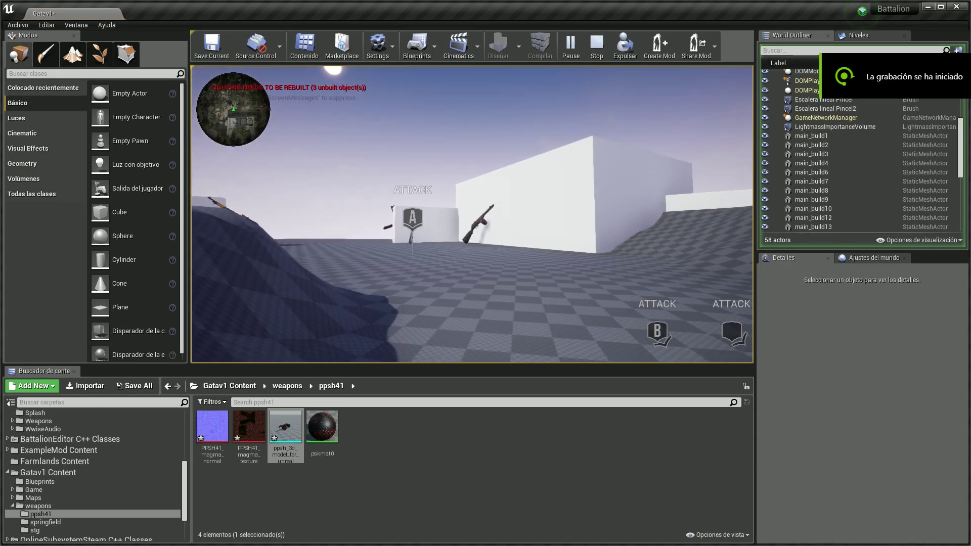
{"action": "left_click", "coordinate": [658, 282]}
{"action": "key", "text": "F11"}
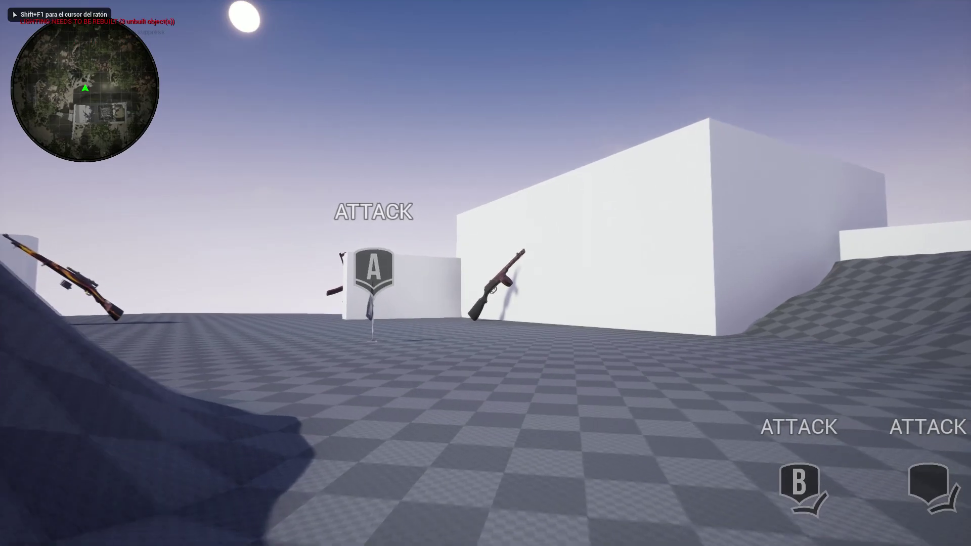
{"action": "key", "text": "w"}
{"action": "key", "text": "w"}
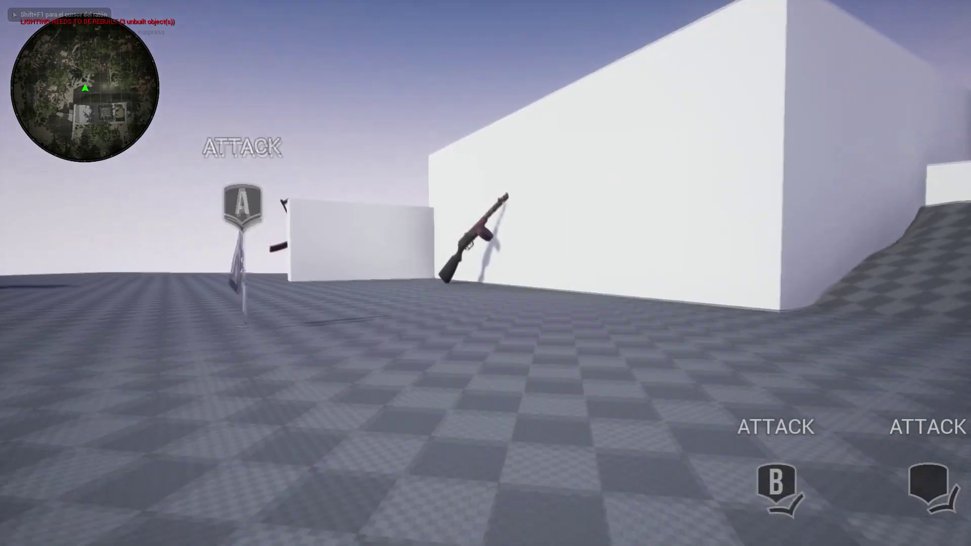
{"action": "key", "text": "w"}
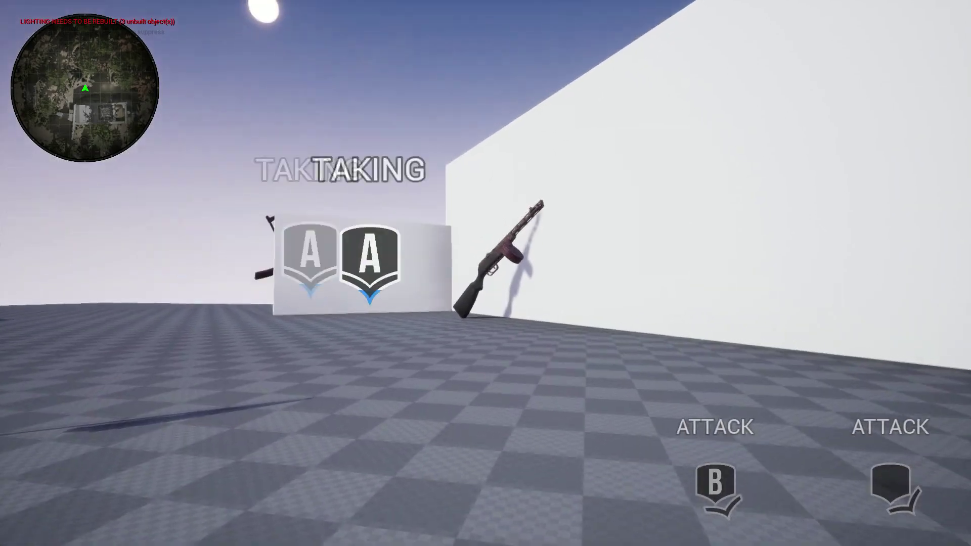
{"action": "key", "text": "w"}
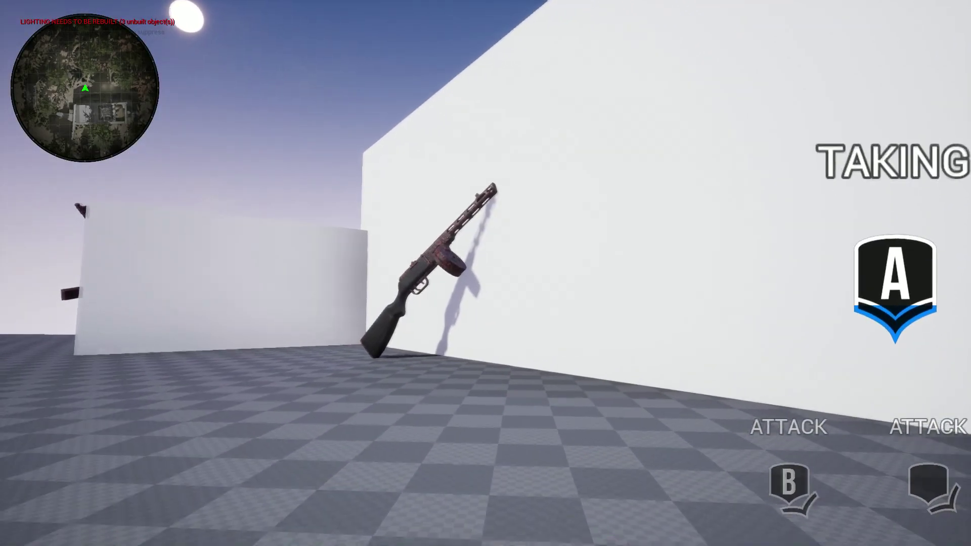
{"action": "key", "text": "w"}
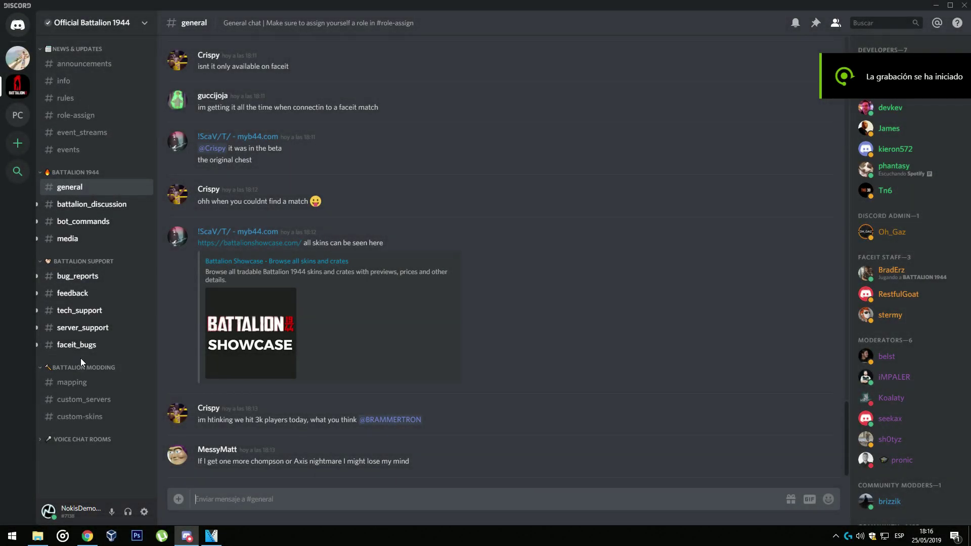
In Discord, open the custom-skins channel of the Official Battalion 1944 server and look through the PPSH41 Magma images.
{"action": "left_click", "coordinate": [88, 421]}
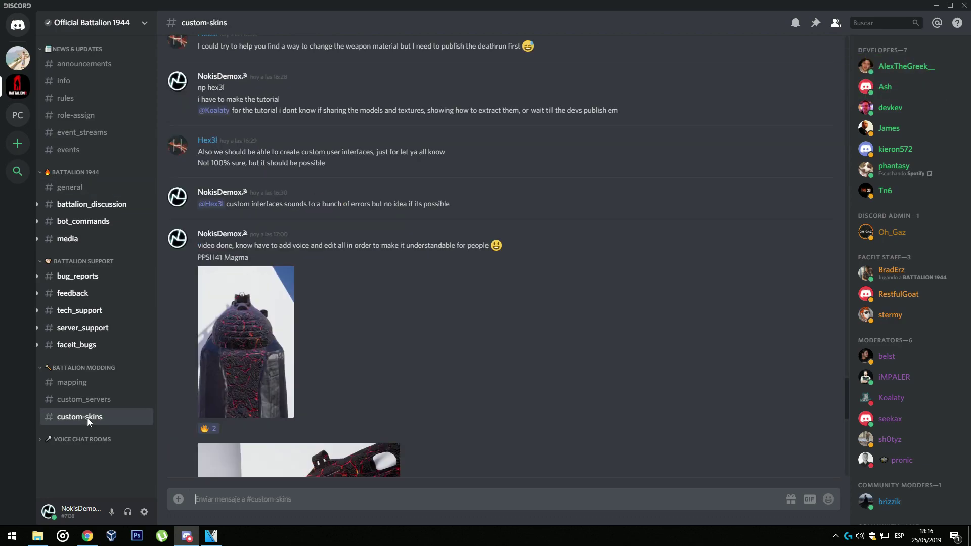
{"action": "scroll", "coordinate": [302, 234], "scroll_direction": "down", "scroll_amount": 5}
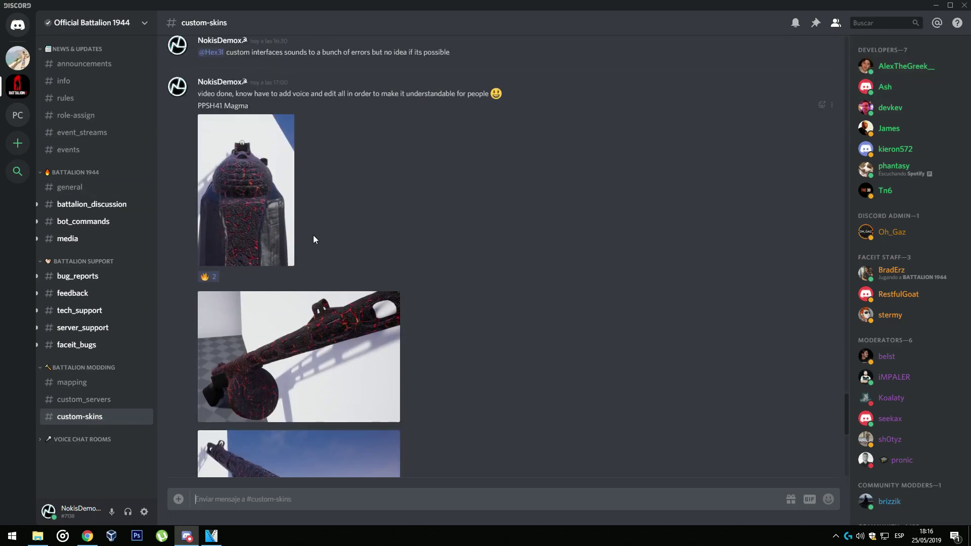
{"action": "scroll", "coordinate": [320, 239], "scroll_direction": "down", "scroll_amount": 3}
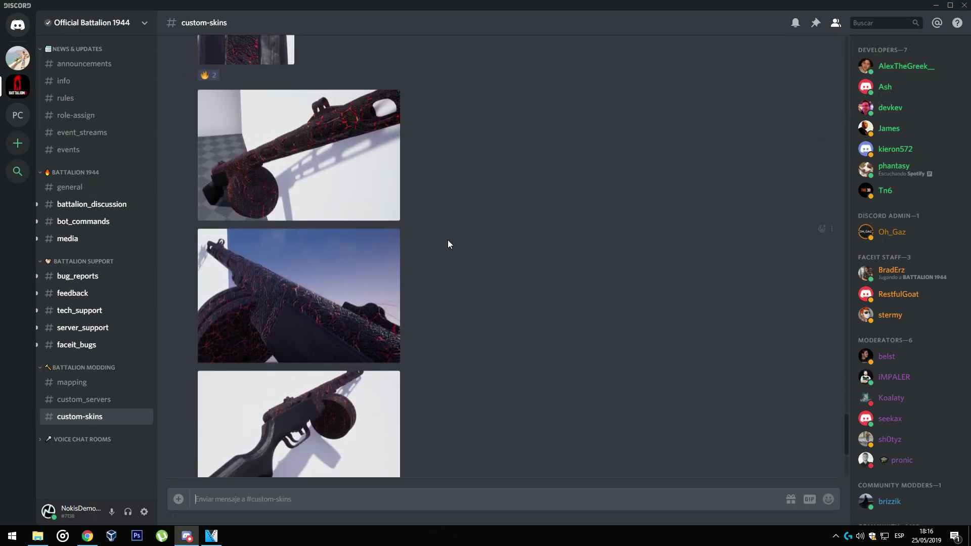